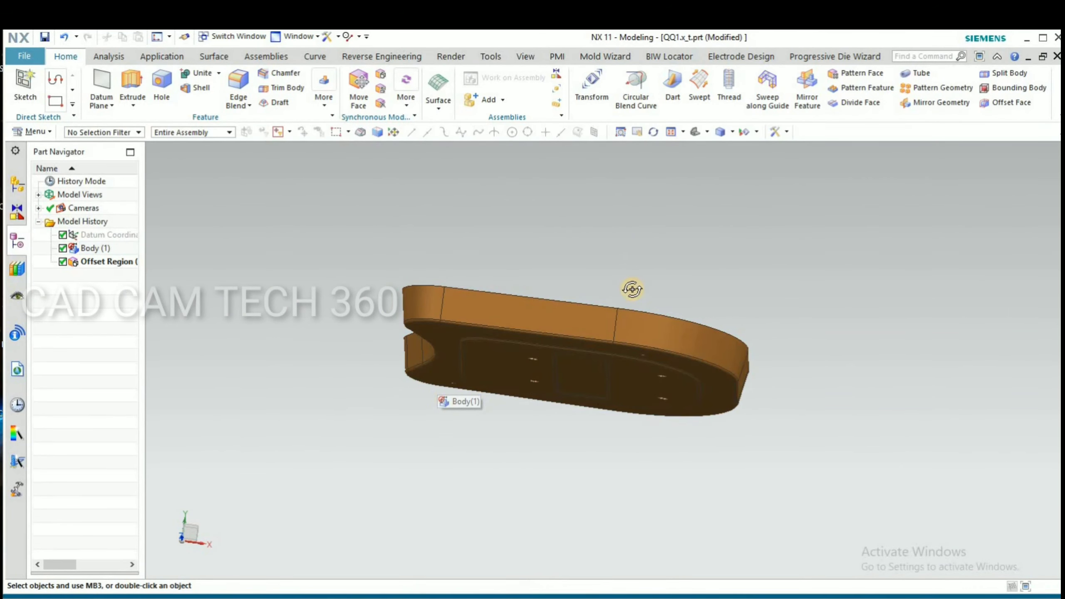
Extract the tray body's connected inner wall and floor faces as an associative sheet using the Face Chain option
middle_drag(632, 287, 594, 283)
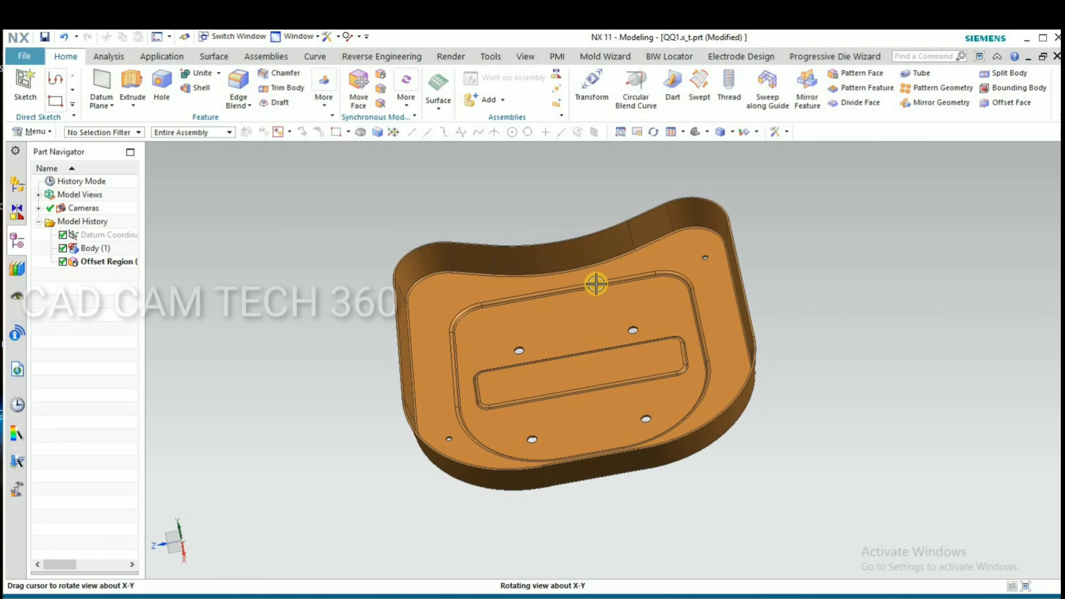
scroll(507, 316, down, 2)
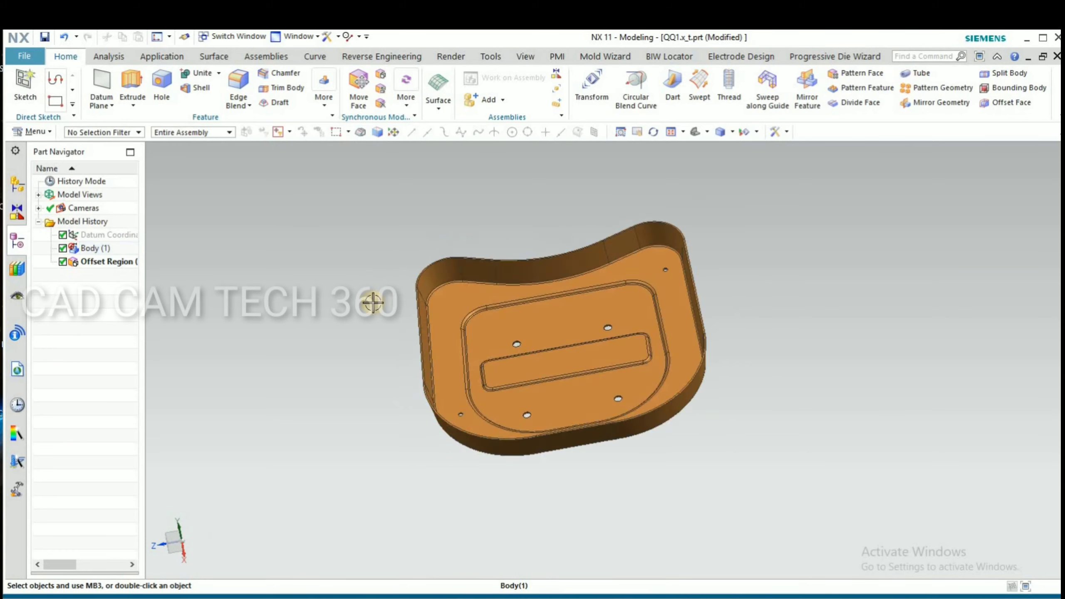
click(214, 57)
click(491, 89)
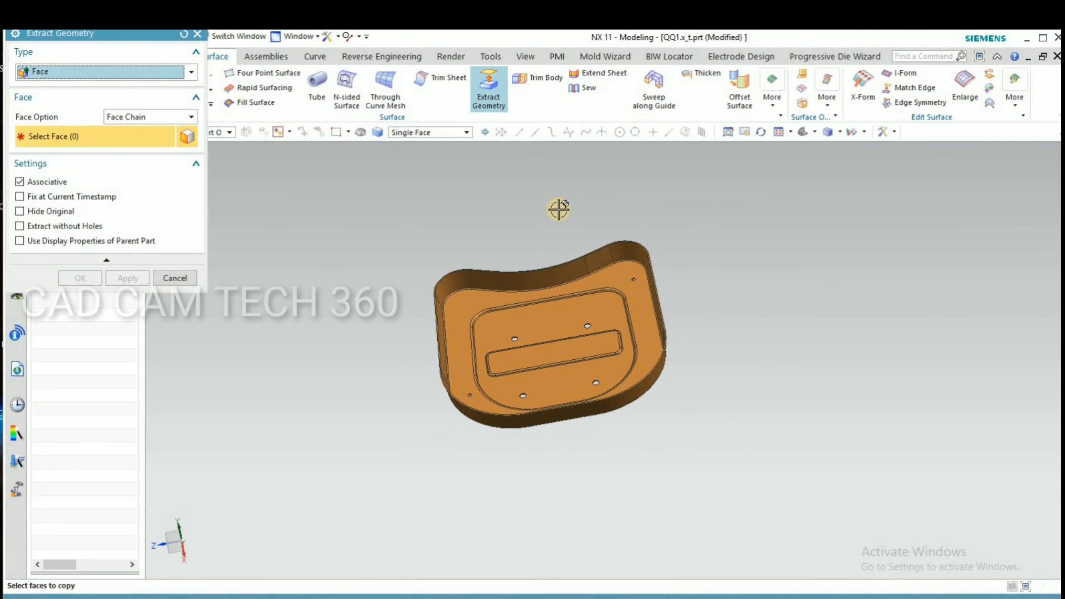
scroll(607, 263, up, 4)
click(608, 227)
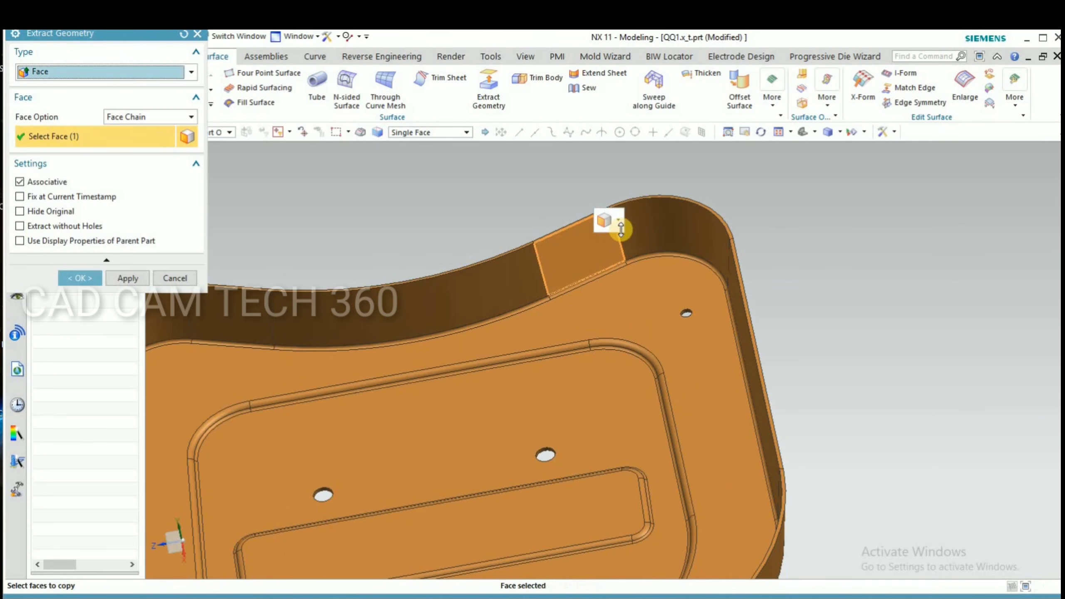
click(619, 221)
click(622, 254)
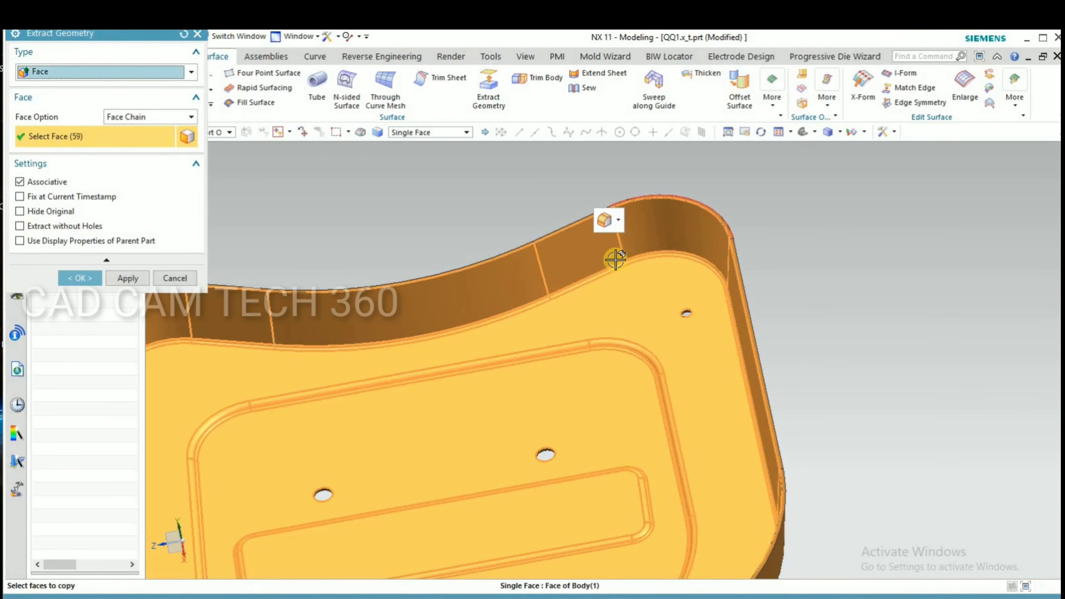
key(ctrl+f)
click(122, 276)
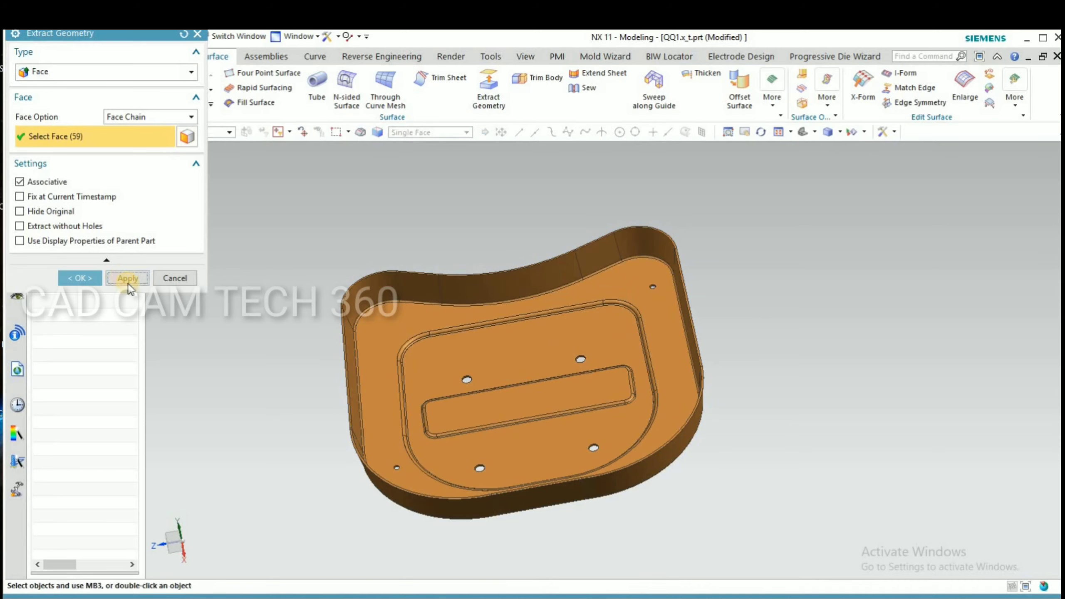
Hide the original solid body and close the face extraction, leaving the extracted sheet displayed
middle_drag(329, 348, 296, 409)
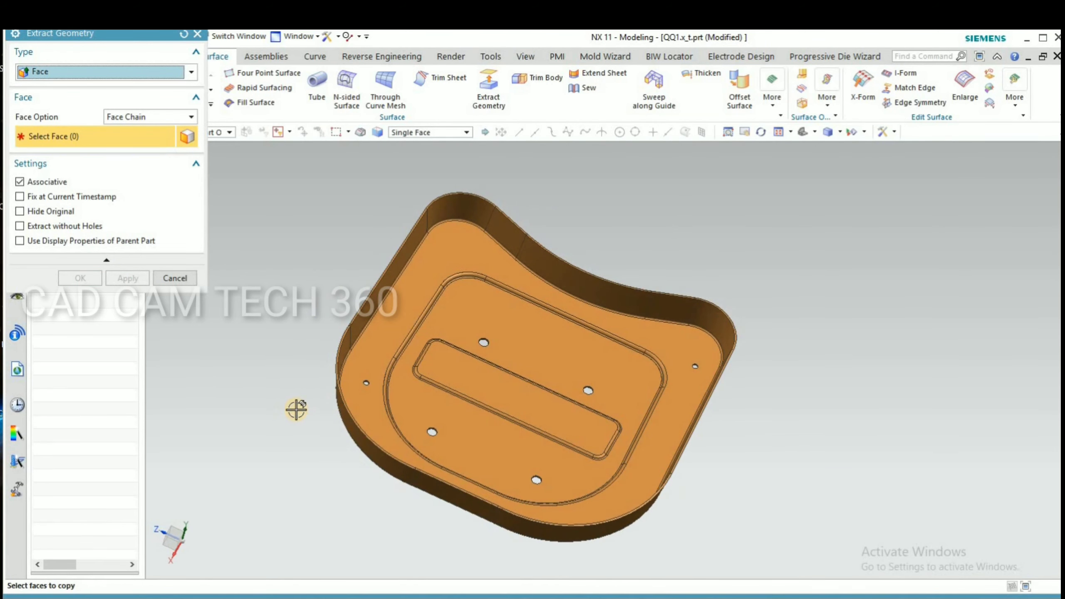
scroll(340, 390, up, 5)
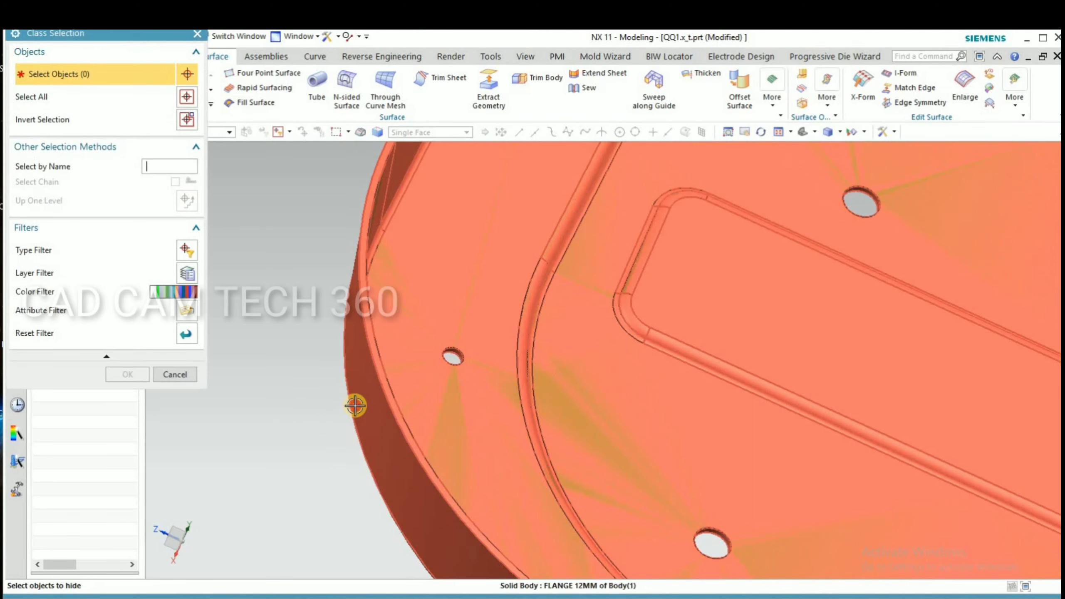
click(352, 404)
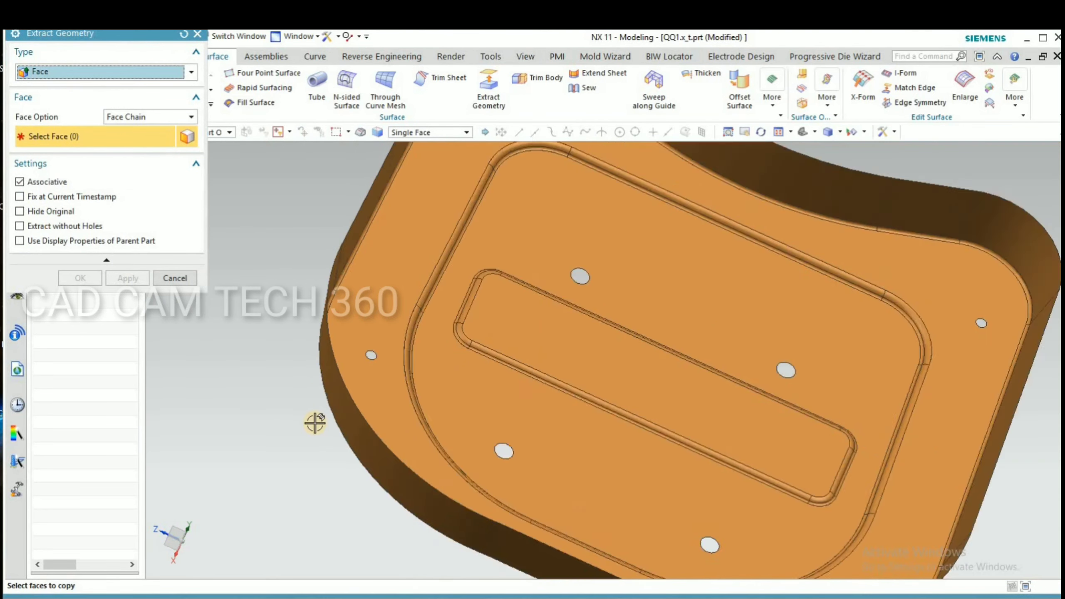
scroll(302, 422, down, 5)
middle_drag(281, 423, 292, 426)
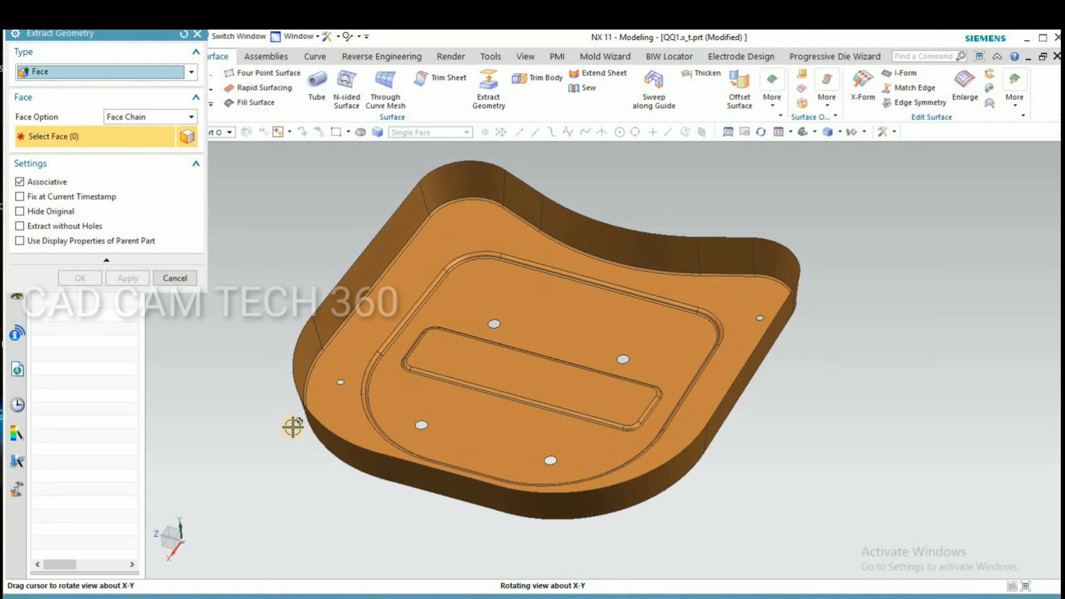
click(178, 278)
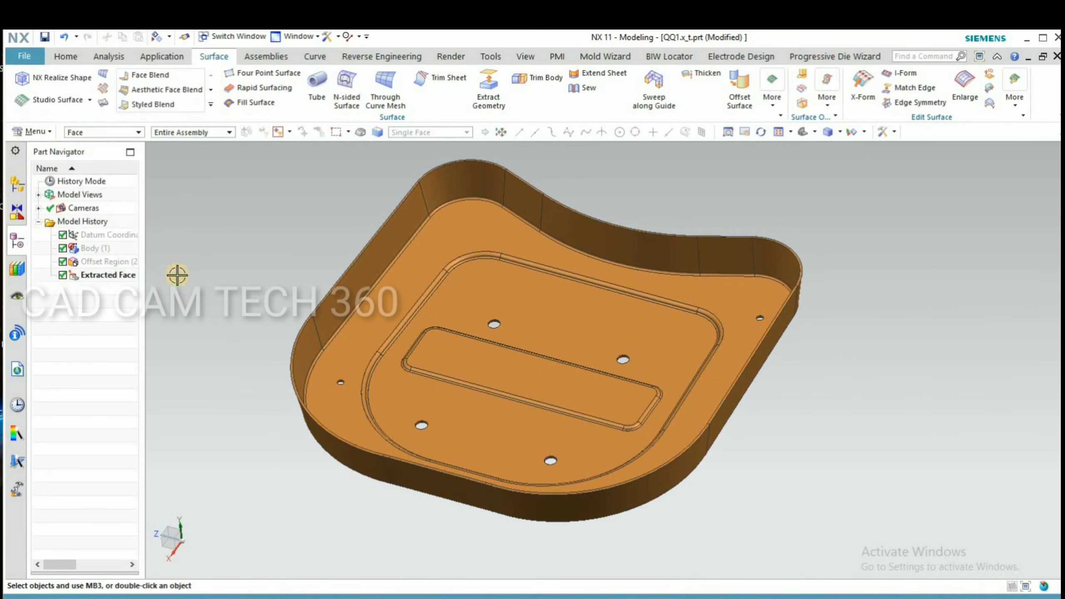
scroll(330, 435, up, 5)
click(326, 436)
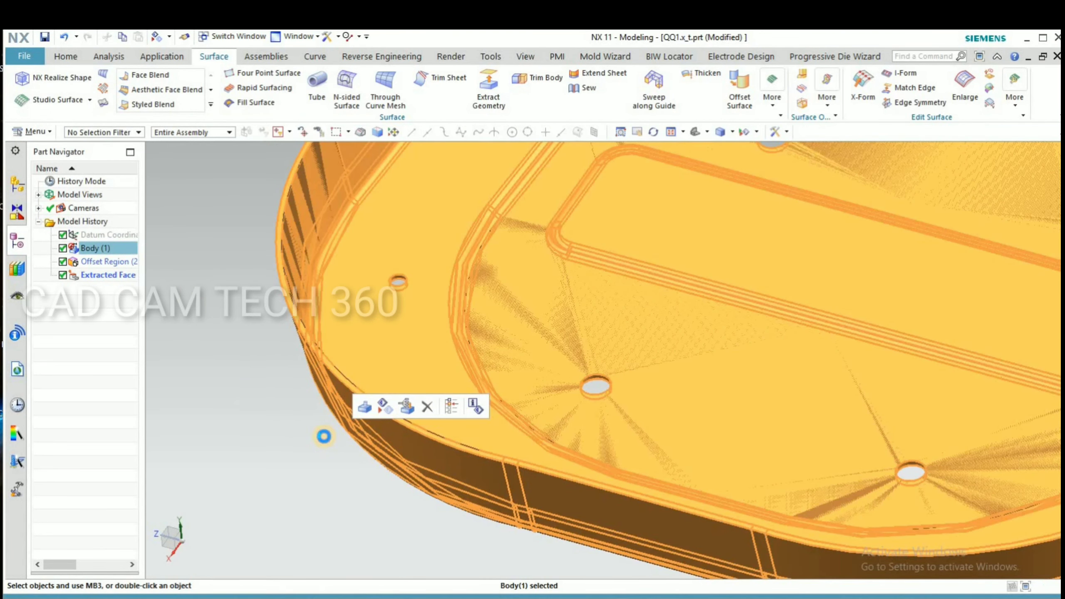
key(Escape)
scroll(318, 436, down, 5)
middle_drag(303, 390, 301, 150)
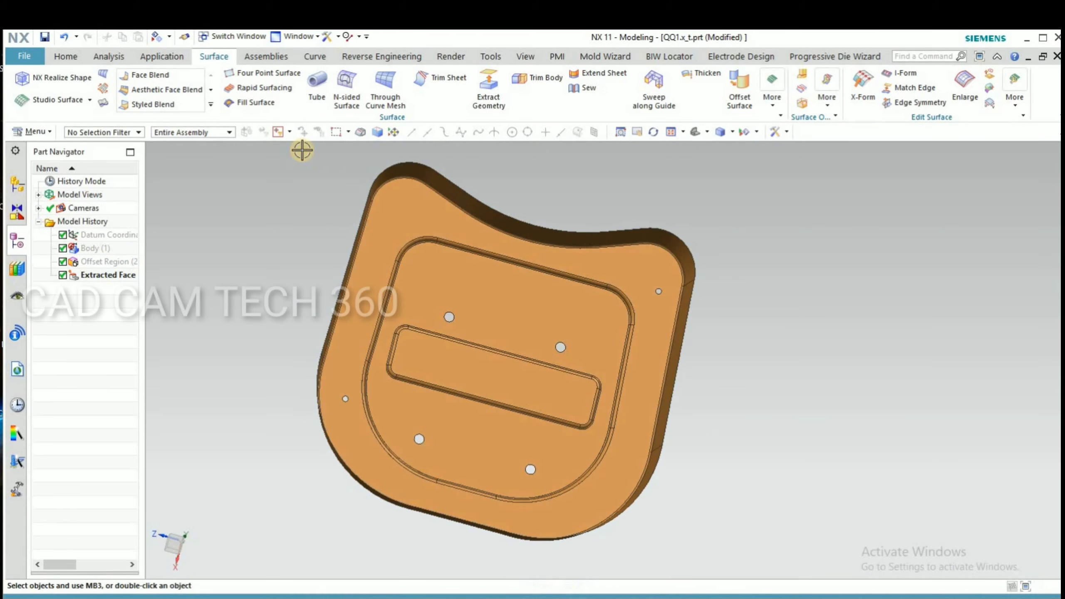
Cap the small hole near the tray's upper-right corner with a trimmed N-Sided Surface using G0 (Position) continuity, trimmed to boundary
click(776, 107)
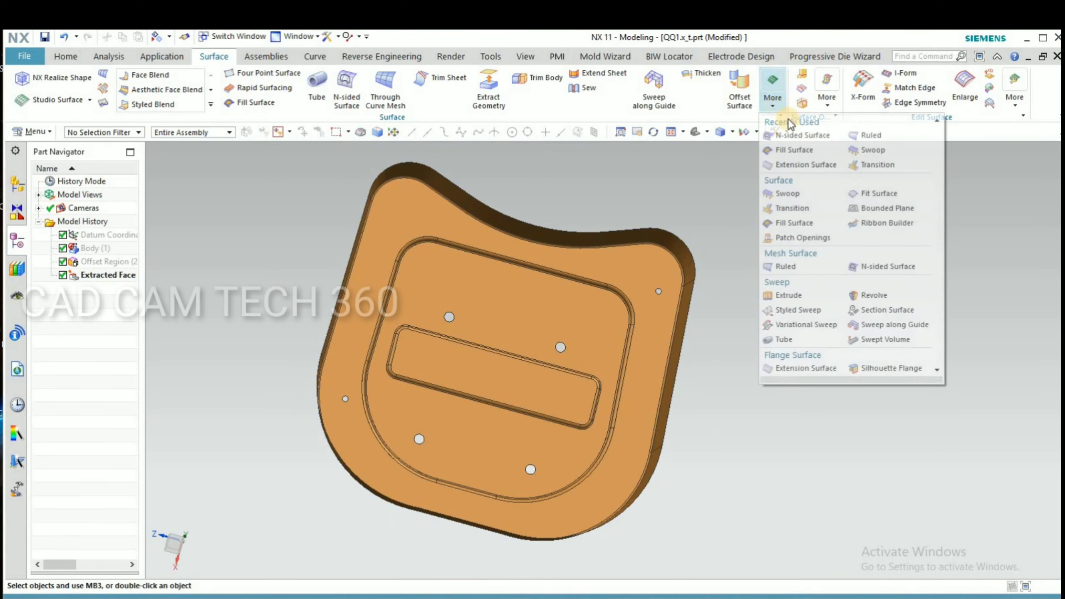
click(863, 269)
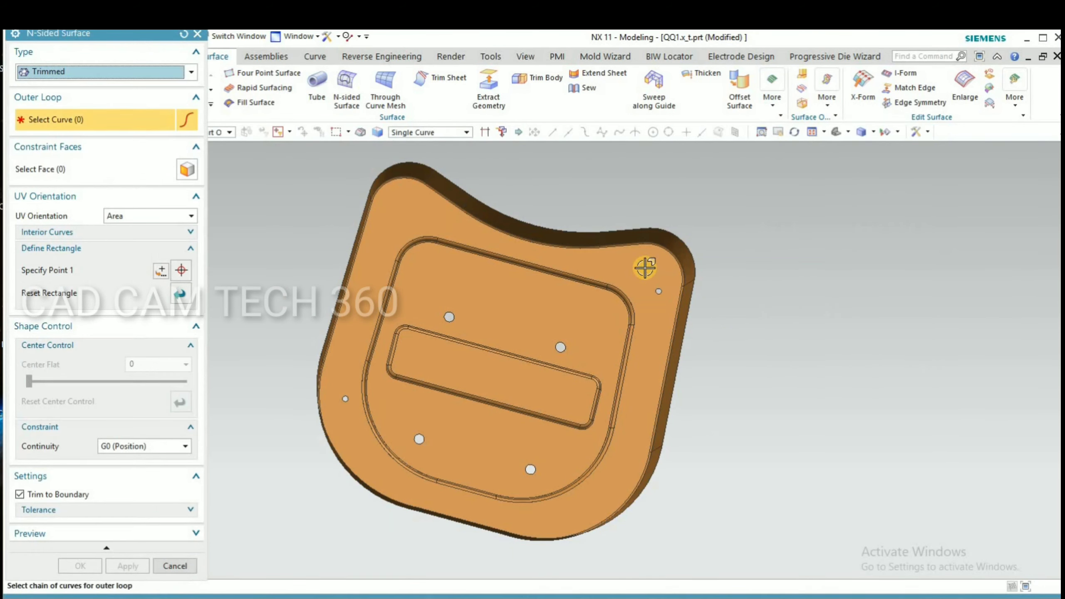
scroll(642, 267, up, 5)
click(639, 264)
click(494, 423)
scroll(677, 255, down, 3)
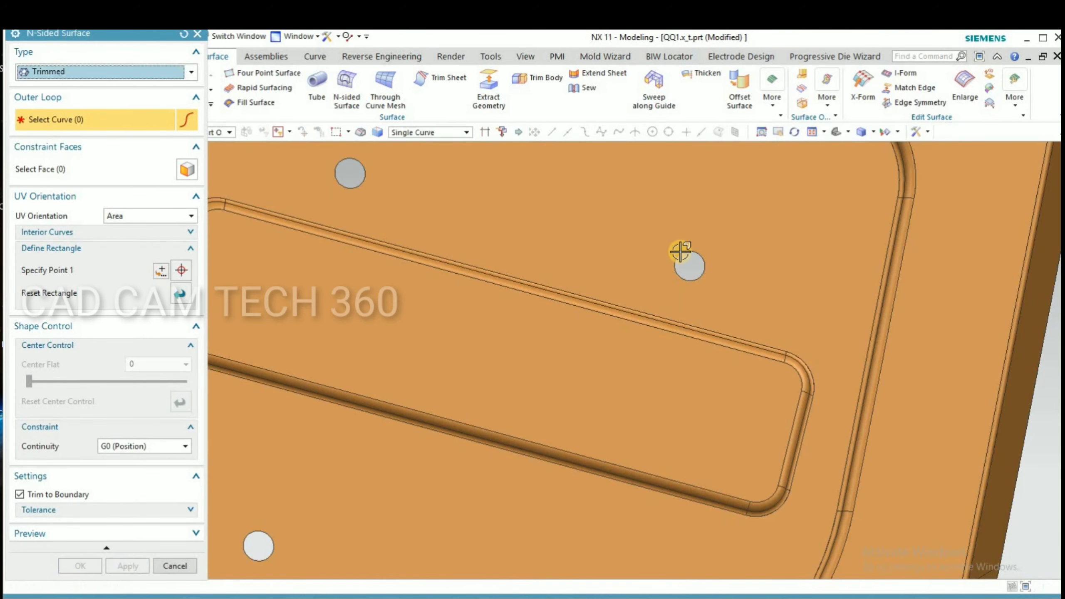
Cap the two large holes above the rectangular recess and the large lower-left hole with trimmed N-Sided Surfaces
click(681, 277)
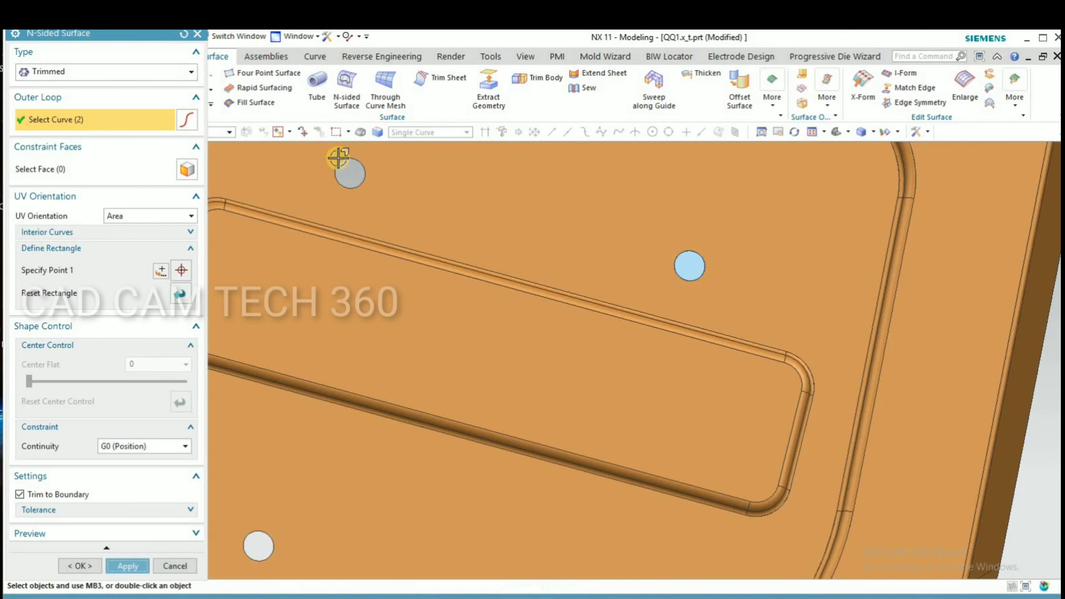
click(339, 159)
click(138, 566)
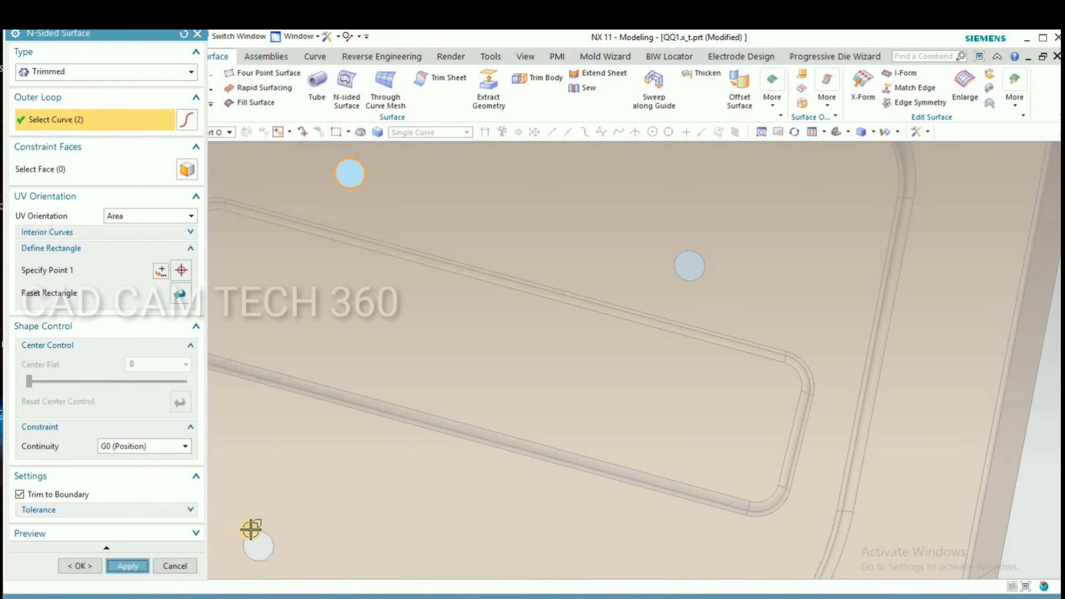
click(247, 544)
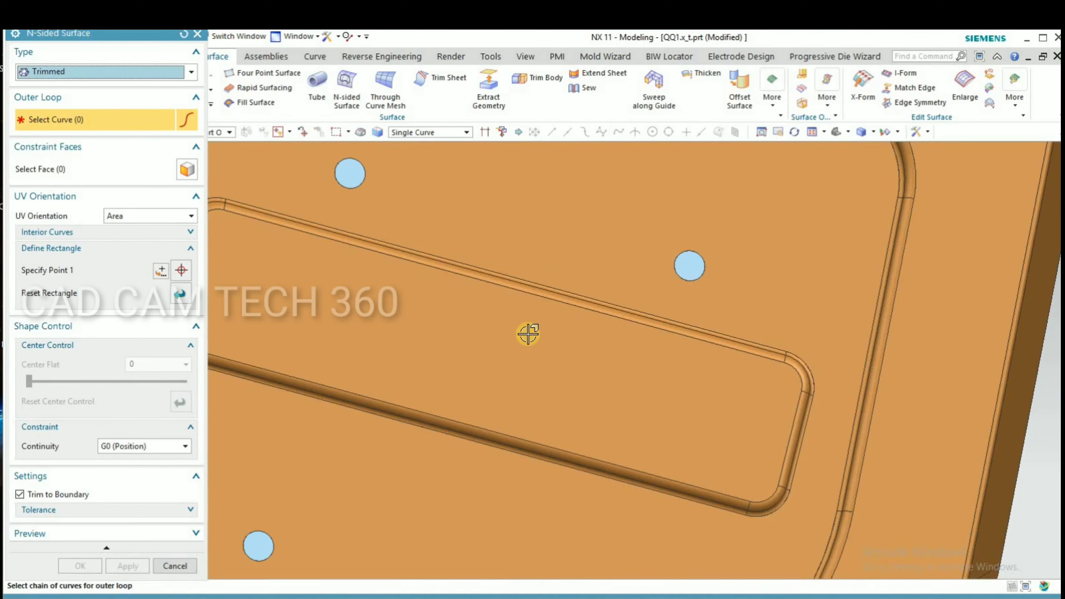
Cap the small hole near the tray's lower-left edge with a trimmed N-Sided Surface and finish the command
scroll(527, 333, down, 6)
scroll(413, 356, up, 9)
click(469, 333)
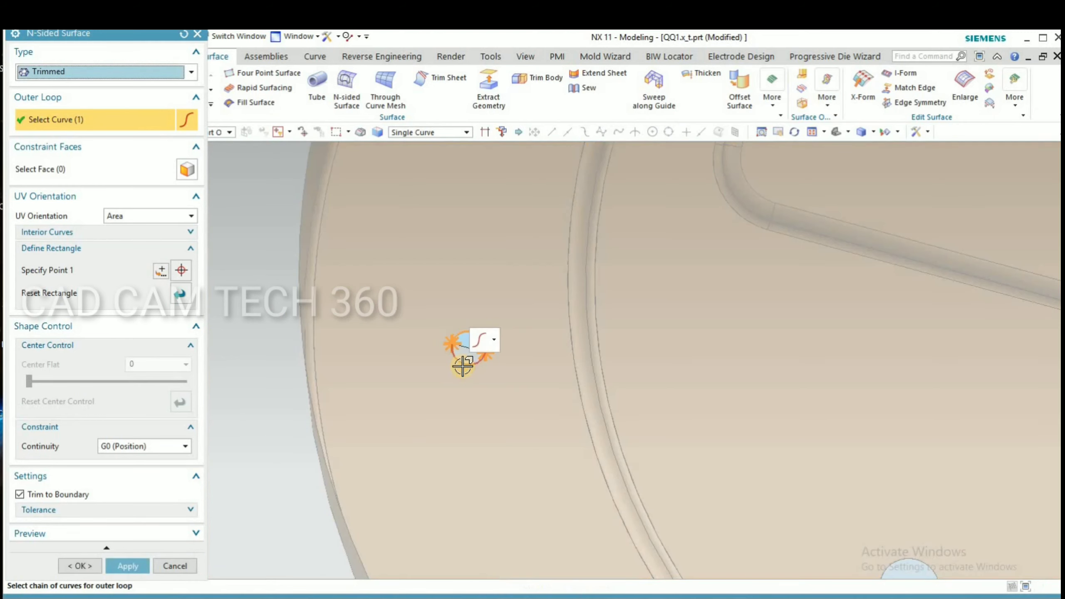
middle_click(302, 406)
scroll(302, 405, down, 8)
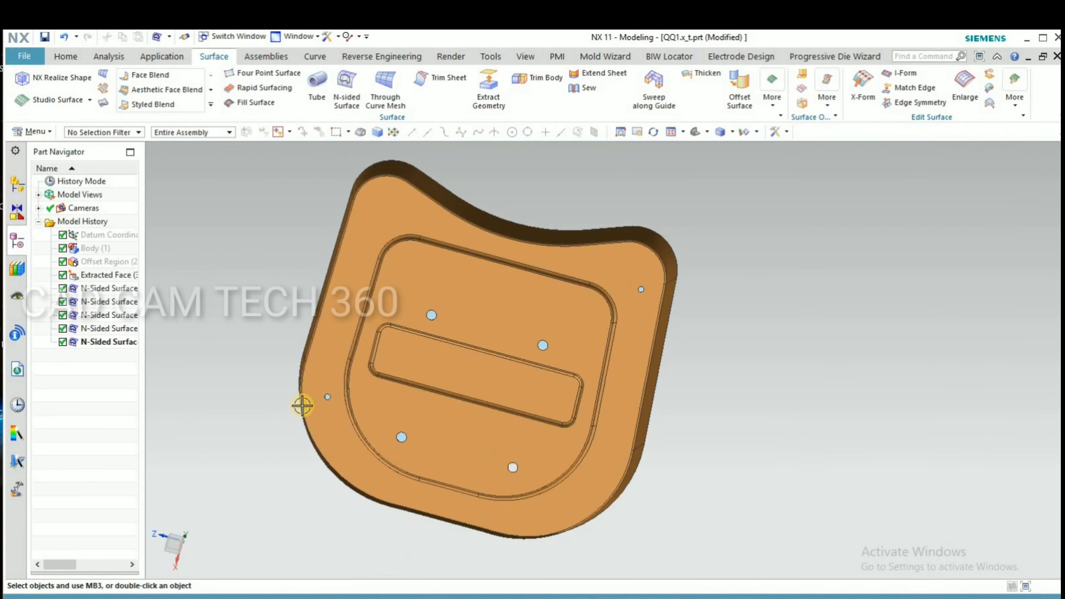
Sew the extracted tray sheet to the five hole caps with a tolerance of 0.05, and save the part
click(477, 332)
scroll(468, 333, down, 3)
drag(326, 196, 613, 459)
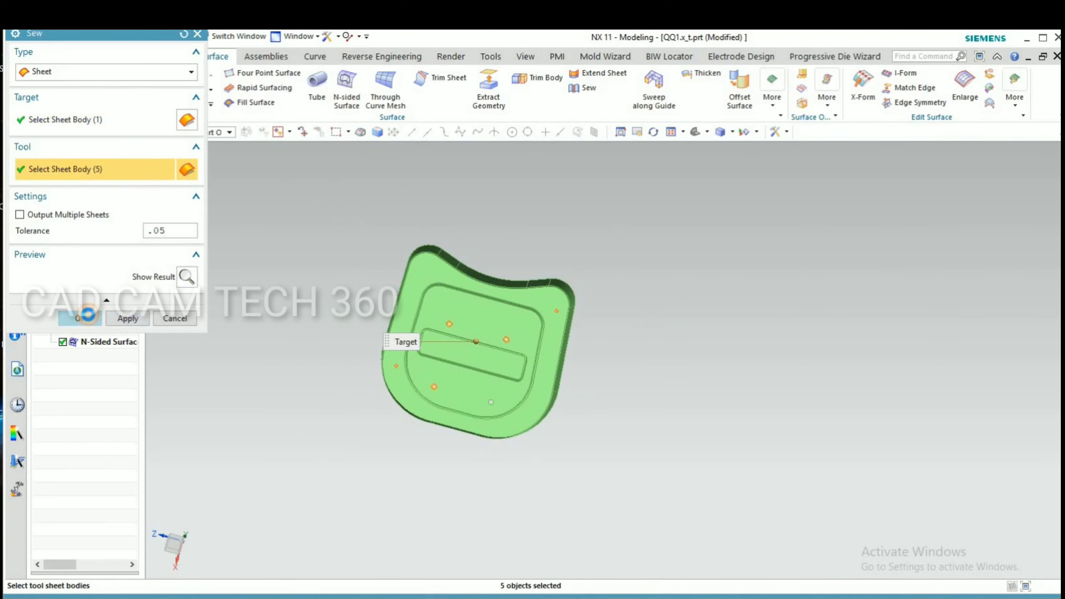
click(82, 317)
click(45, 38)
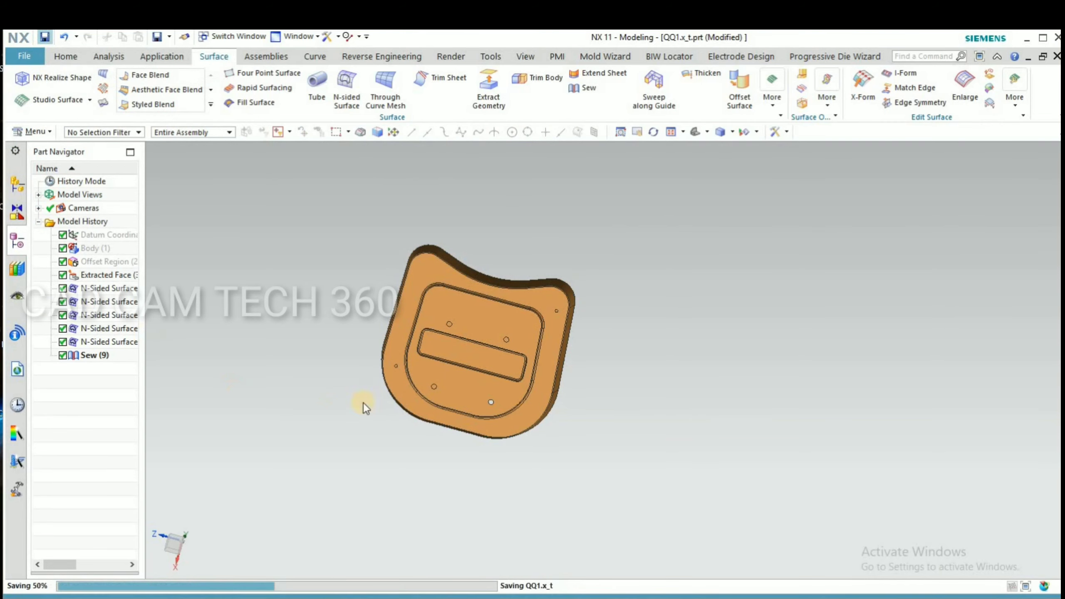
Cap the remaining open hole at the lower right below the rectangular recess with a trimmed N-Sided Surface
scroll(353, 346, up, 3)
scroll(564, 444, up, 3)
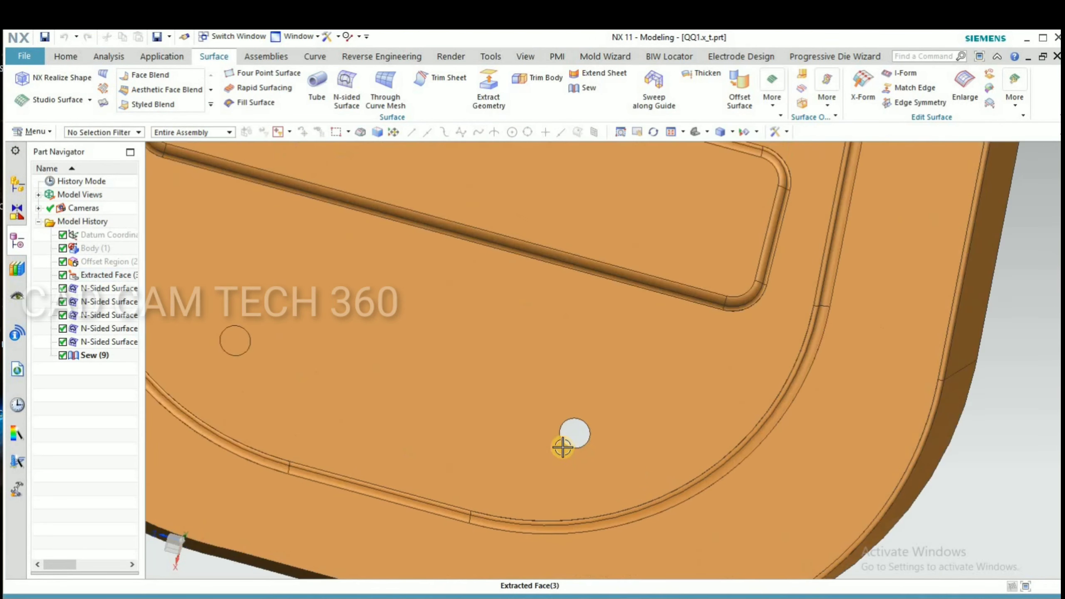
scroll(566, 444, down, 2)
scroll(580, 345, down, 1)
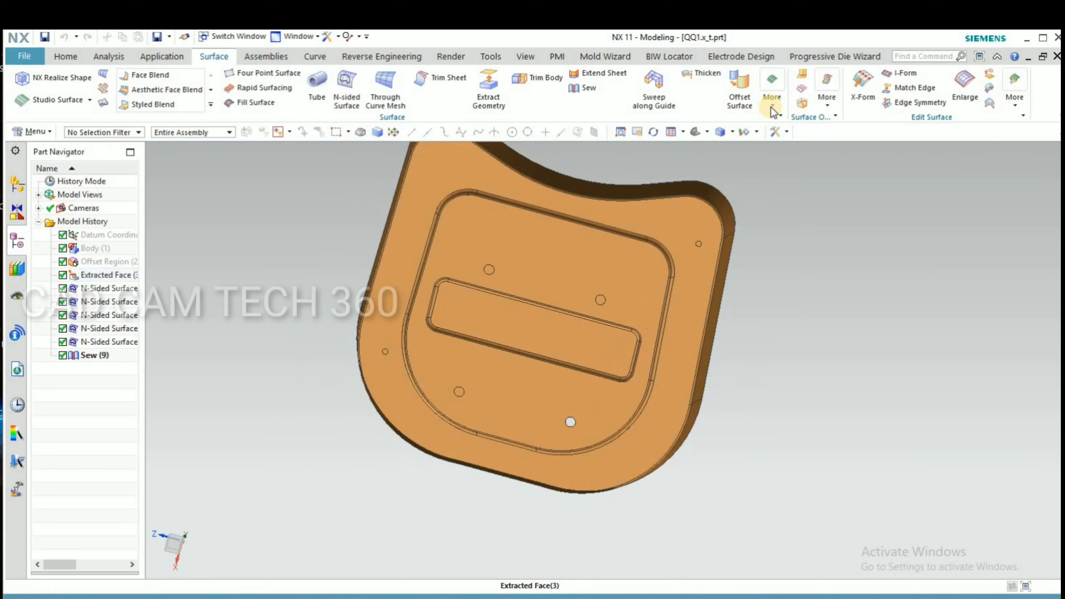
click(872, 266)
scroll(615, 386, up, 3)
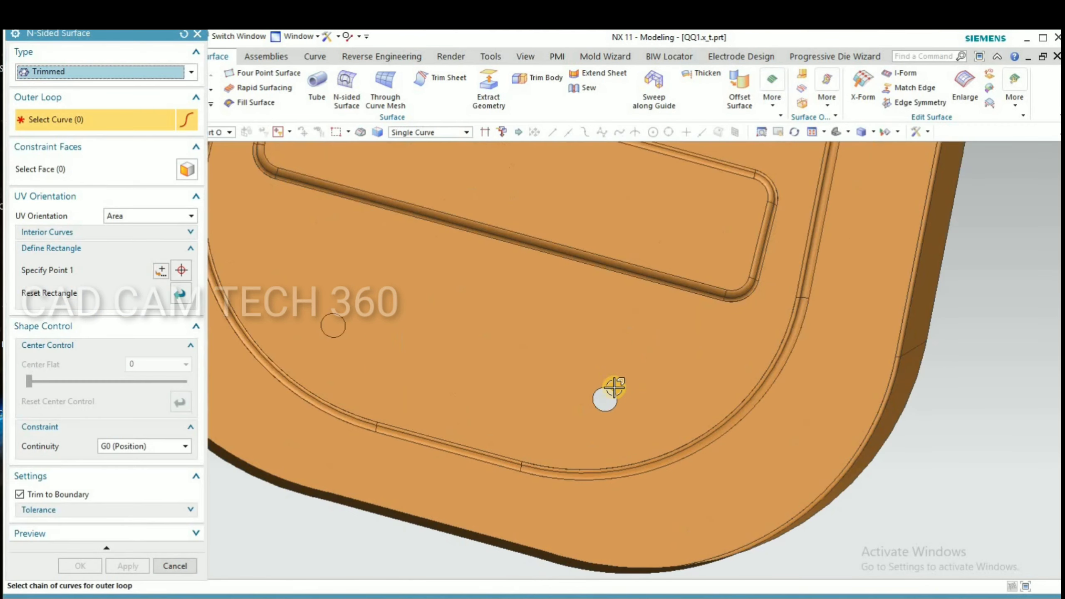
click(600, 406)
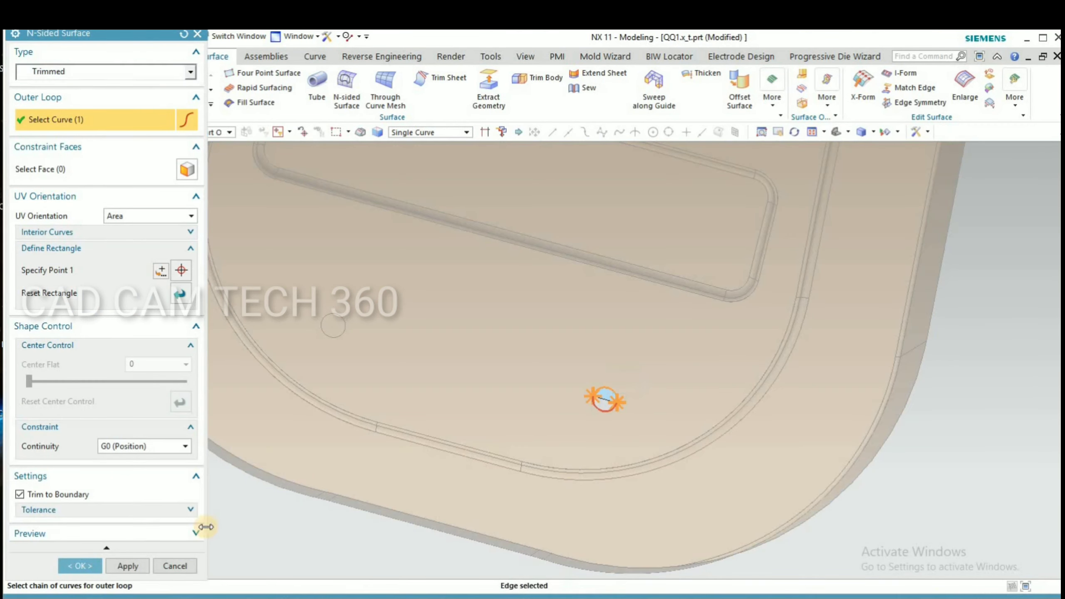
middle_click(515, 434)
Sew the last hole cap to the tray sheet as a Sheet-type sew
scroll(521, 434, down, 4)
click(534, 268)
scroll(474, 413, down, 3)
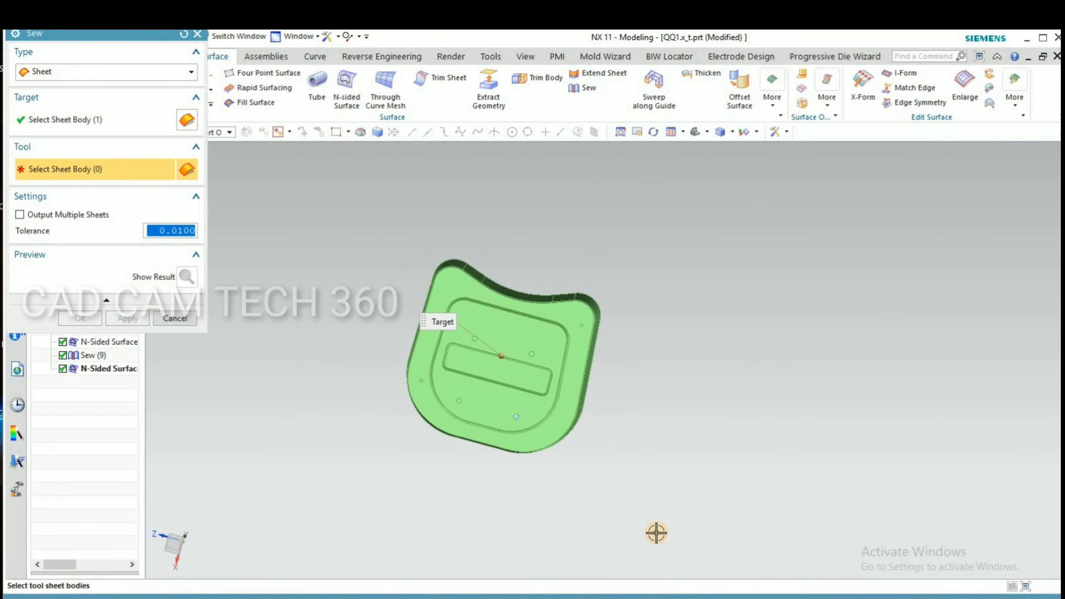
drag(367, 219, 656, 532)
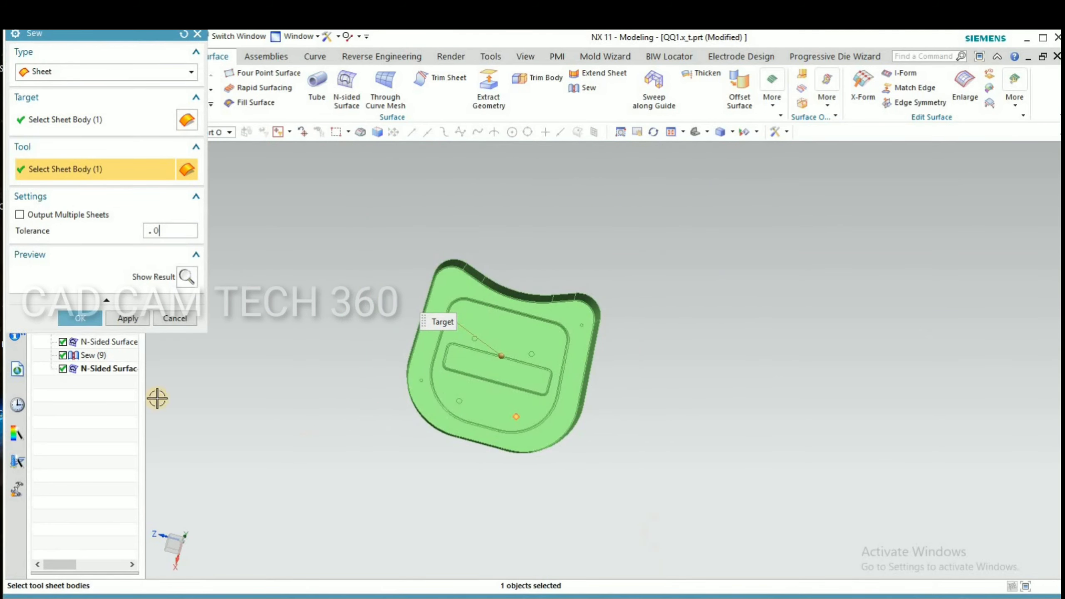
click(76, 319)
Try to extend the tray's entire rim by a 19 mm offset with Extend Sheet, selecting its boundary as connected curves
middle_drag(380, 392, 423, 340)
scroll(423, 328, up, 5)
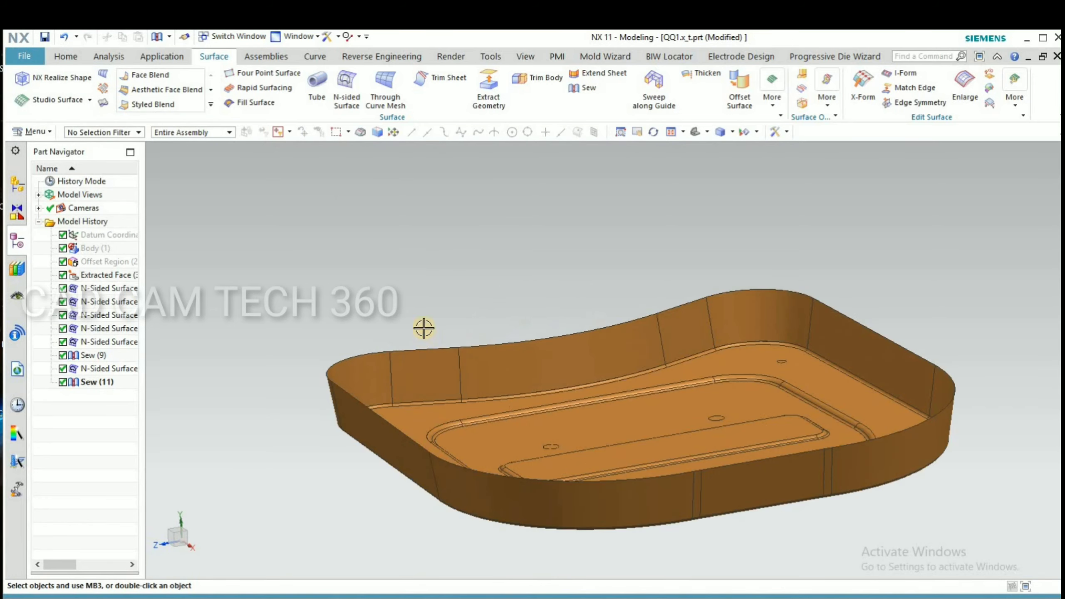
scroll(541, 282, down, 2)
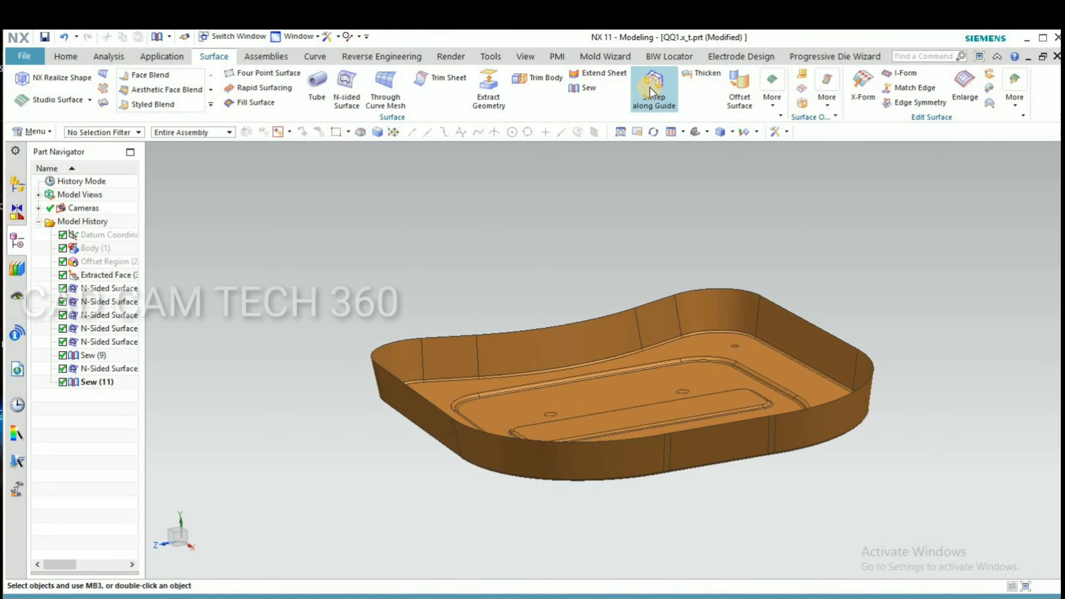
click(610, 73)
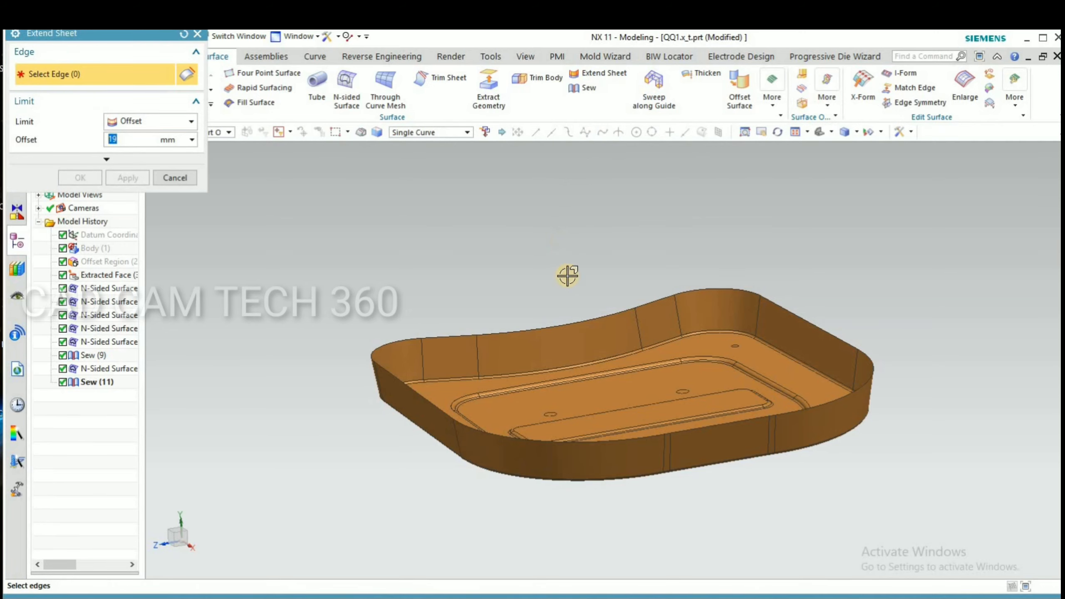
click(569, 317)
scroll(654, 297, up, 3)
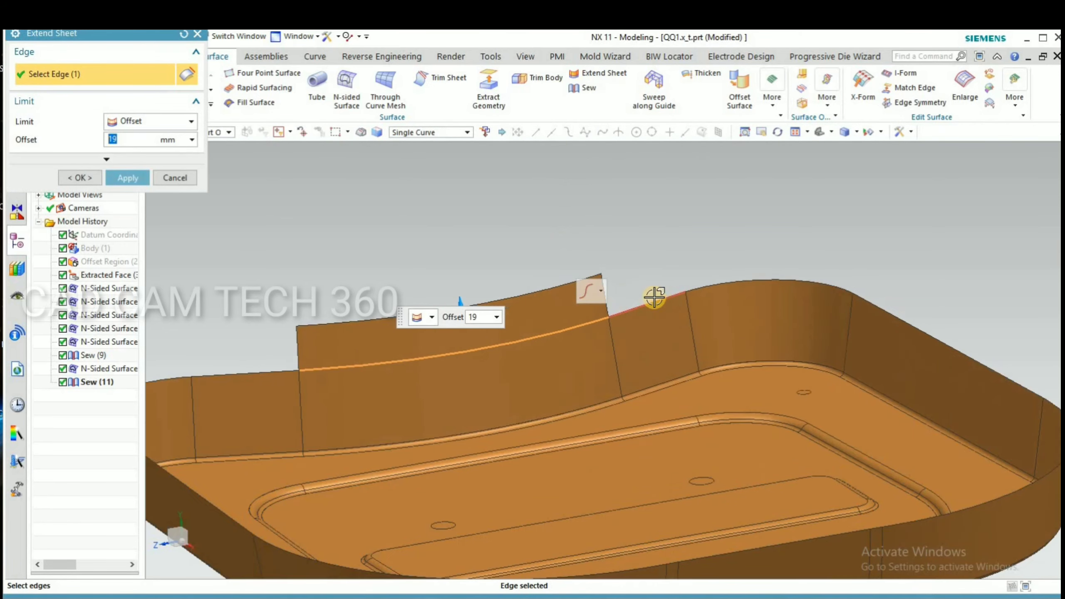
click(701, 286)
click(700, 285)
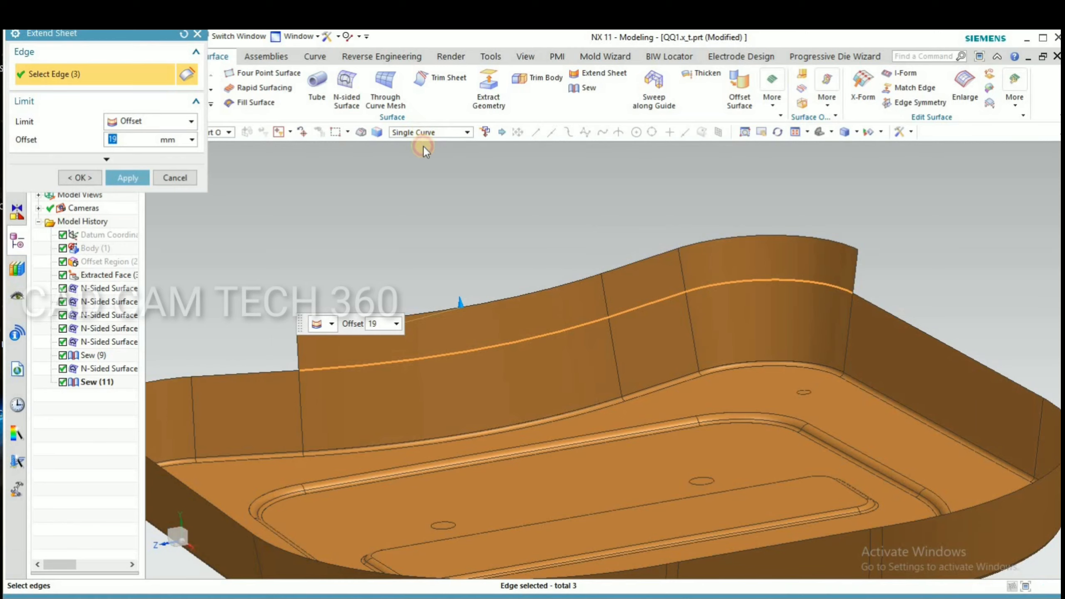
click(430, 156)
click(855, 297)
scroll(777, 290, down, 4)
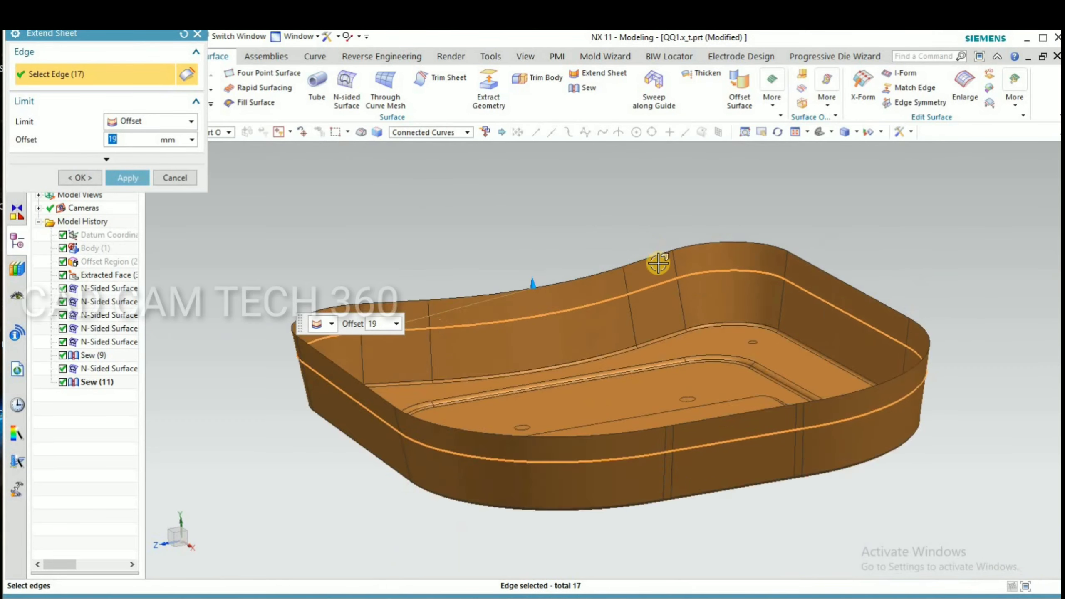
scroll(582, 278, up, 3)
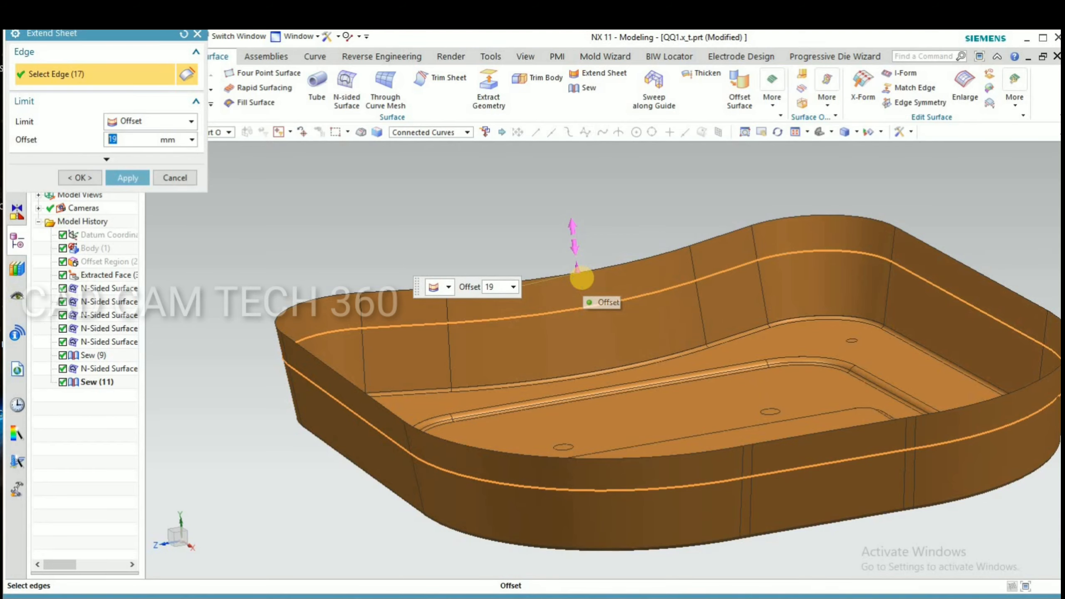
click(78, 177)
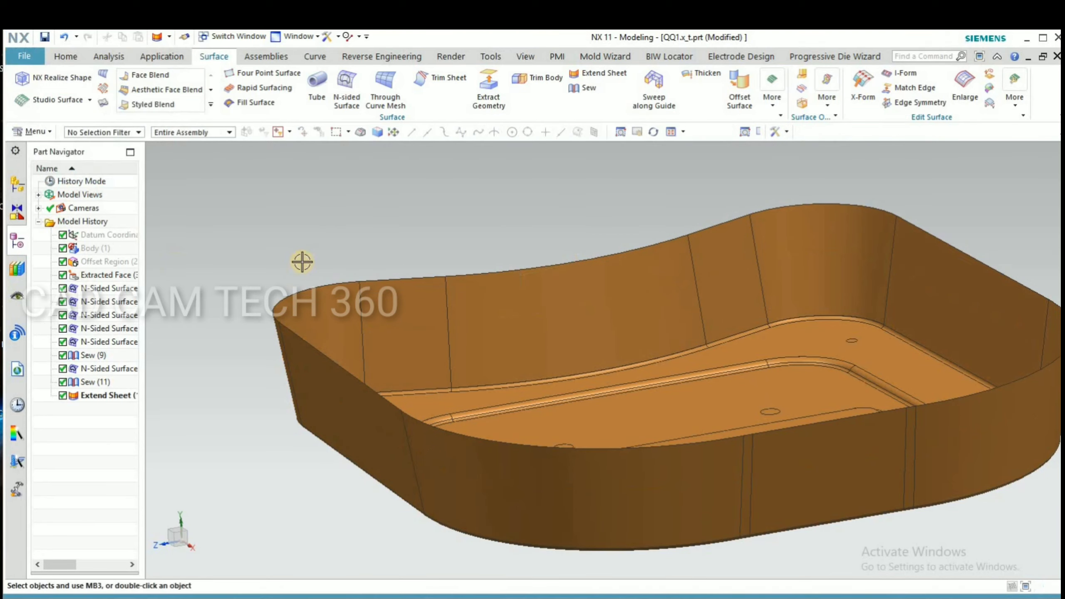
Start a trimmed N-Sided Surface over the tray's open rim, selecting the corner edges beside the concave side and the adjoining straight edge
scroll(445, 266, down, 3)
middle_drag(444, 267, 521, 155)
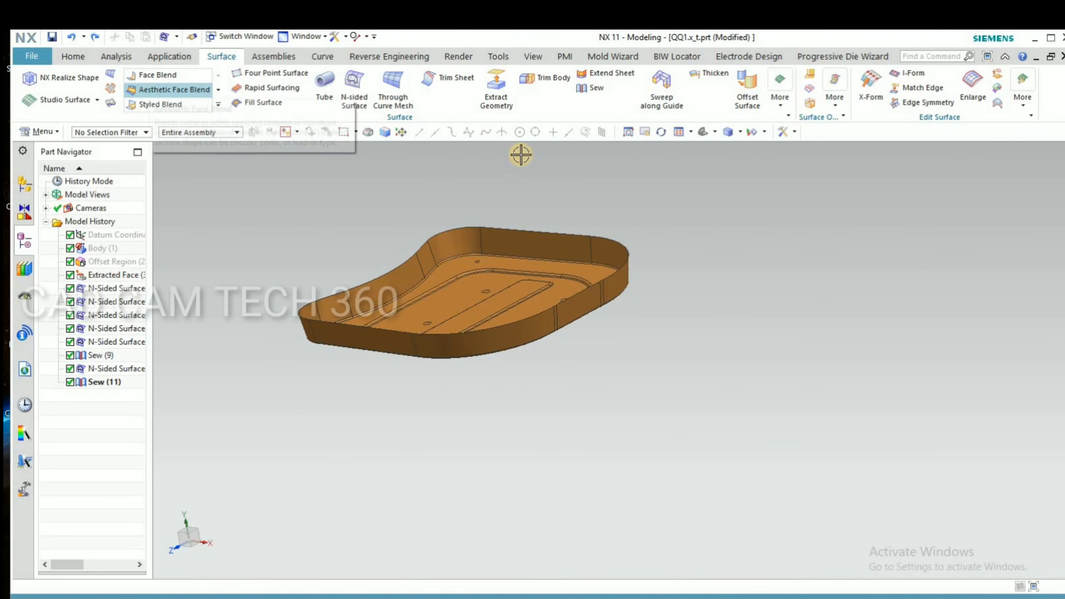
click(778, 111)
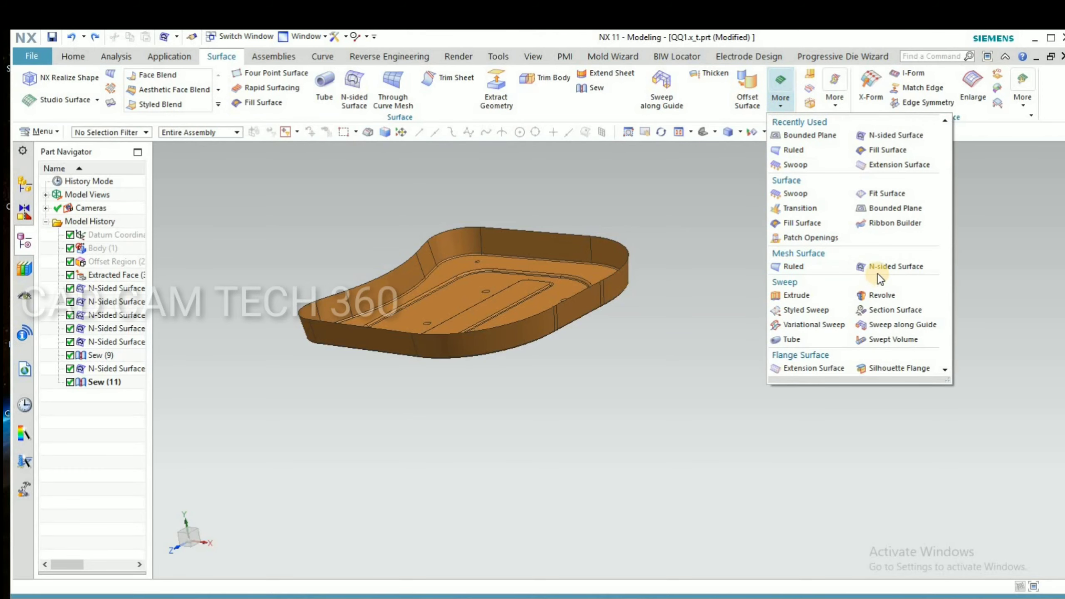
click(892, 266)
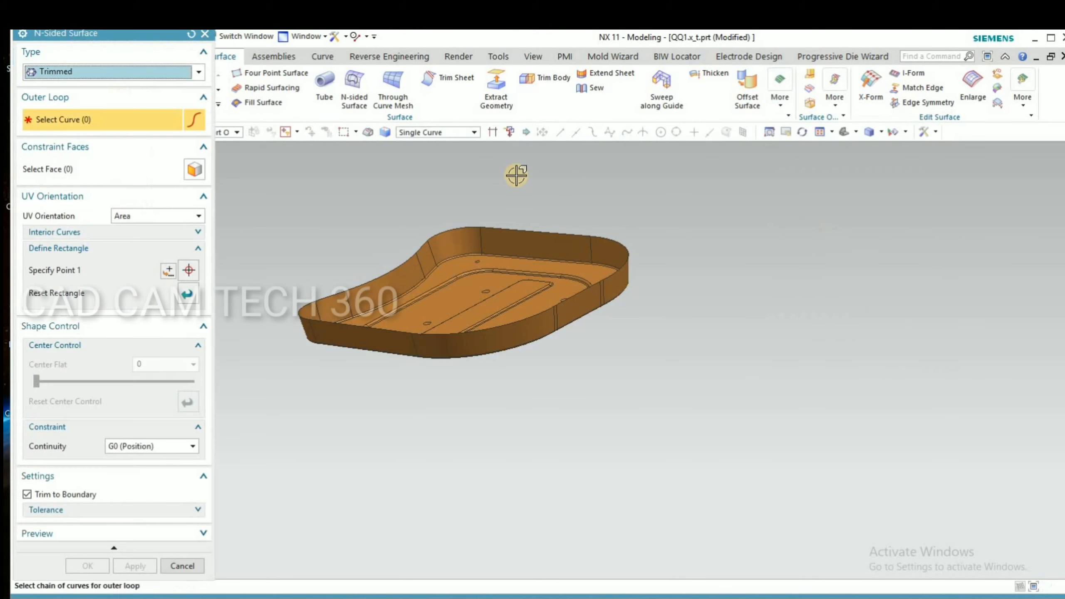
click(461, 222)
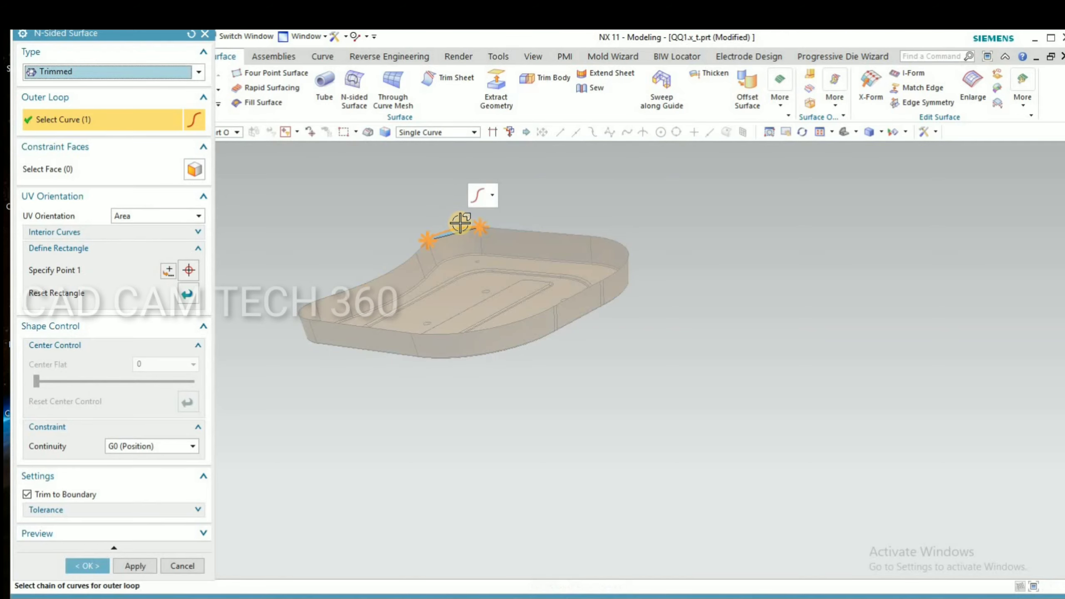
scroll(433, 233, down, 5)
click(390, 289)
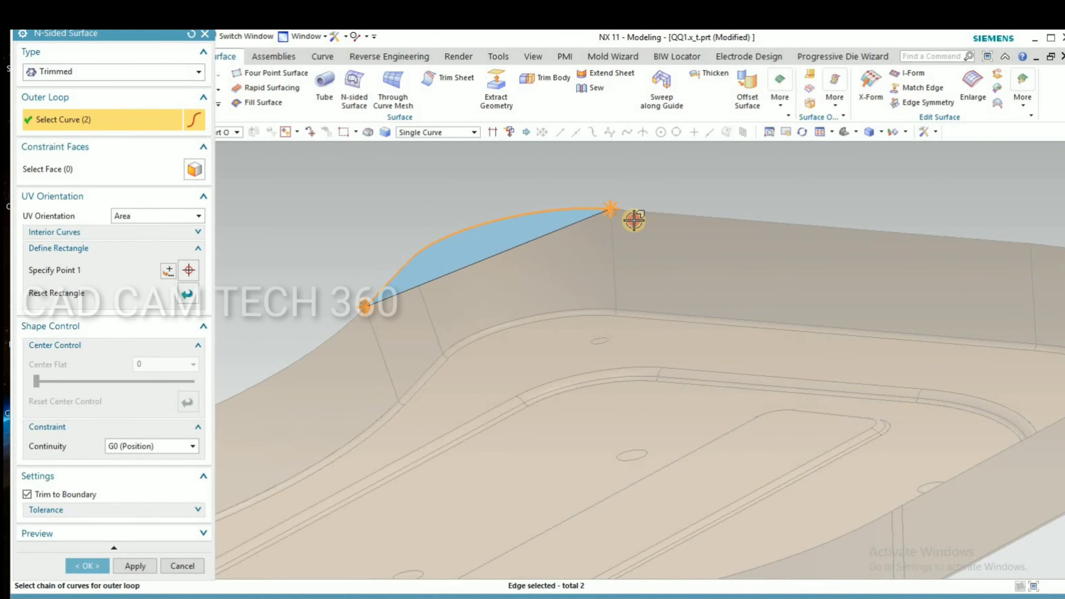
click(634, 208)
Continue the cap's outer loop around the next rounded corner and through the small edge segments where it meets the following side
scroll(432, 212, up, 4)
scroll(558, 228, down, 5)
click(712, 262)
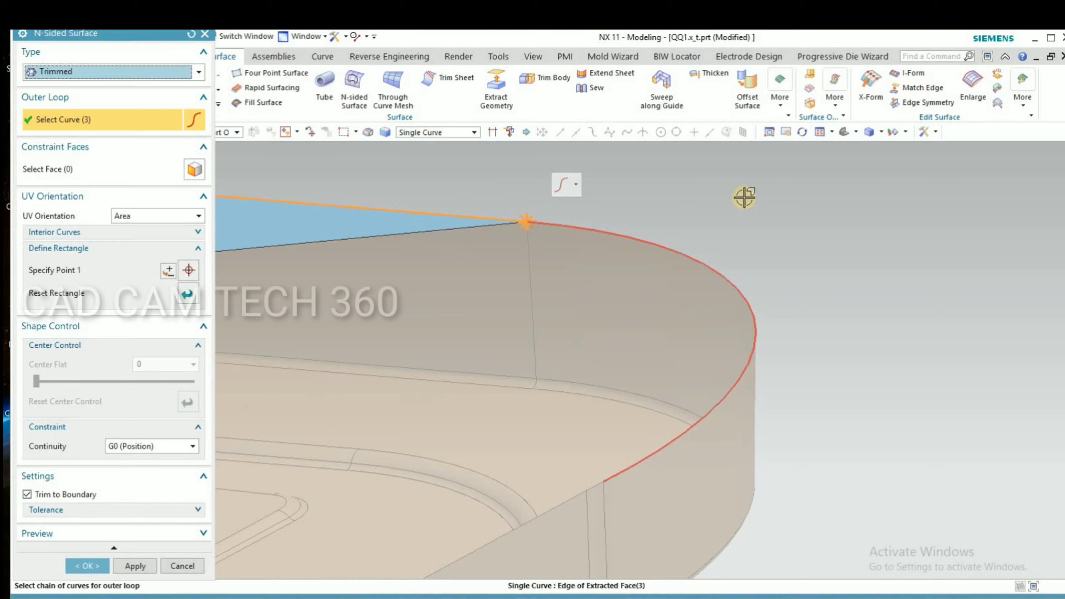
scroll(746, 191, up, 5)
scroll(706, 296, down, 6)
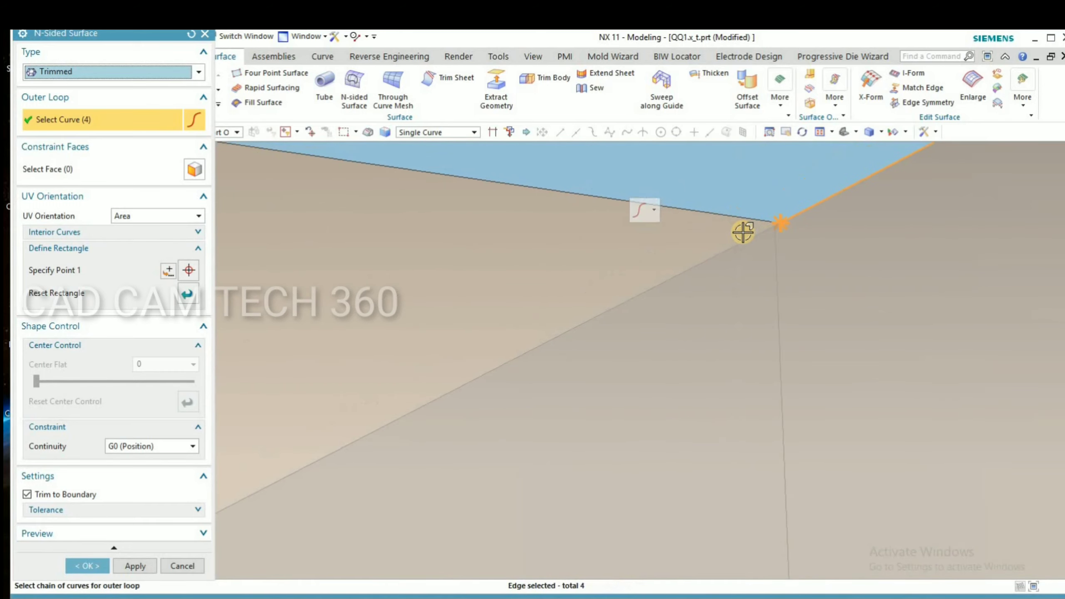
click(761, 230)
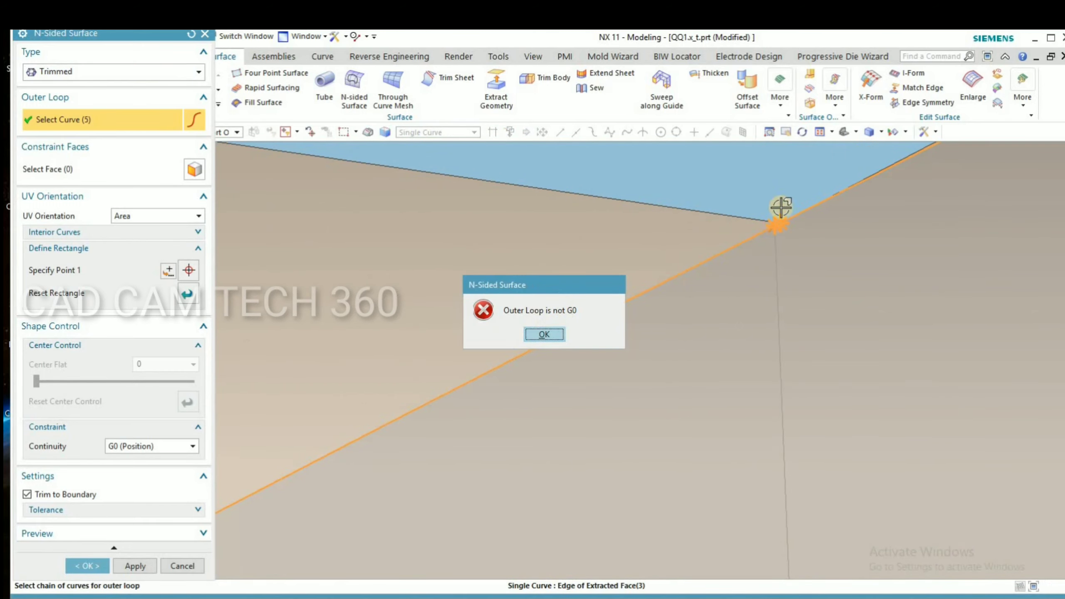
key(Return)
click(806, 222)
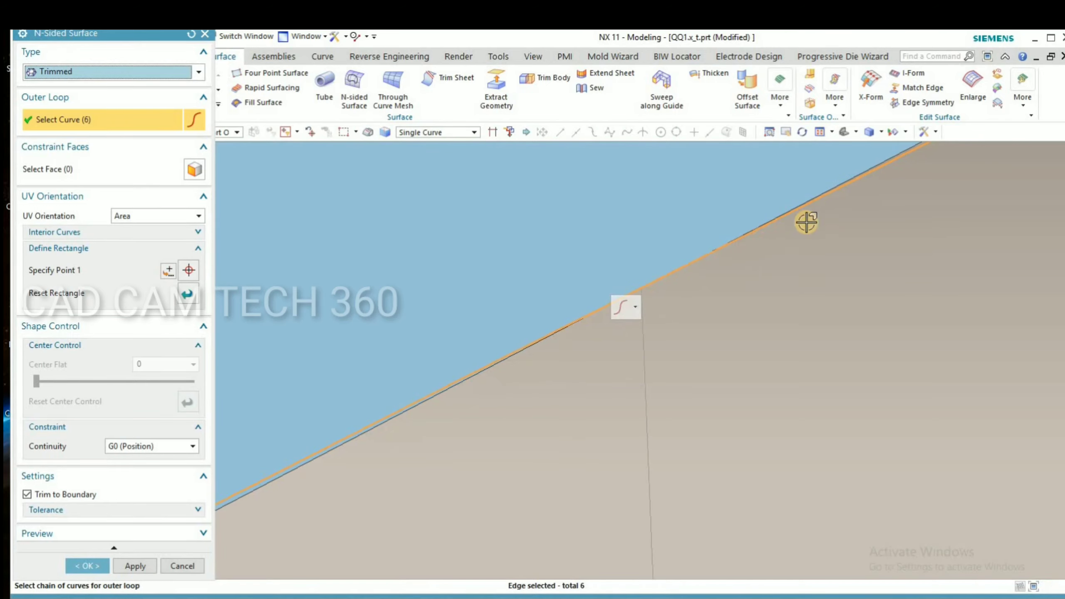
Add the following side's rim segments and the large rounded edge to the outer loop, including the tiny segment at the seam
middle_drag(805, 222, 843, 279)
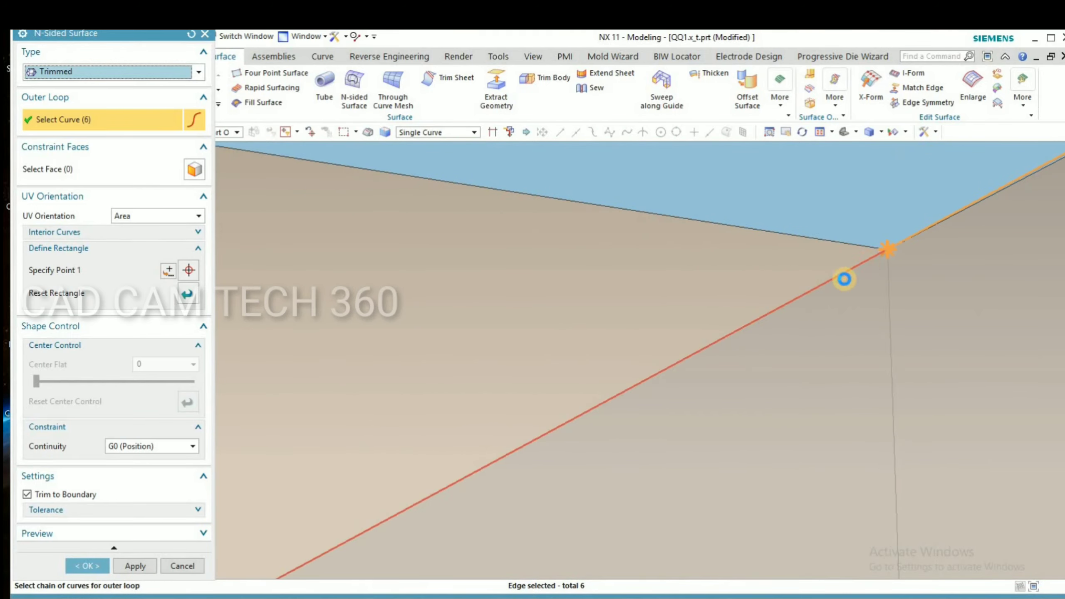
click(844, 279)
middle_drag(708, 290, 543, 369)
click(492, 400)
click(492, 401)
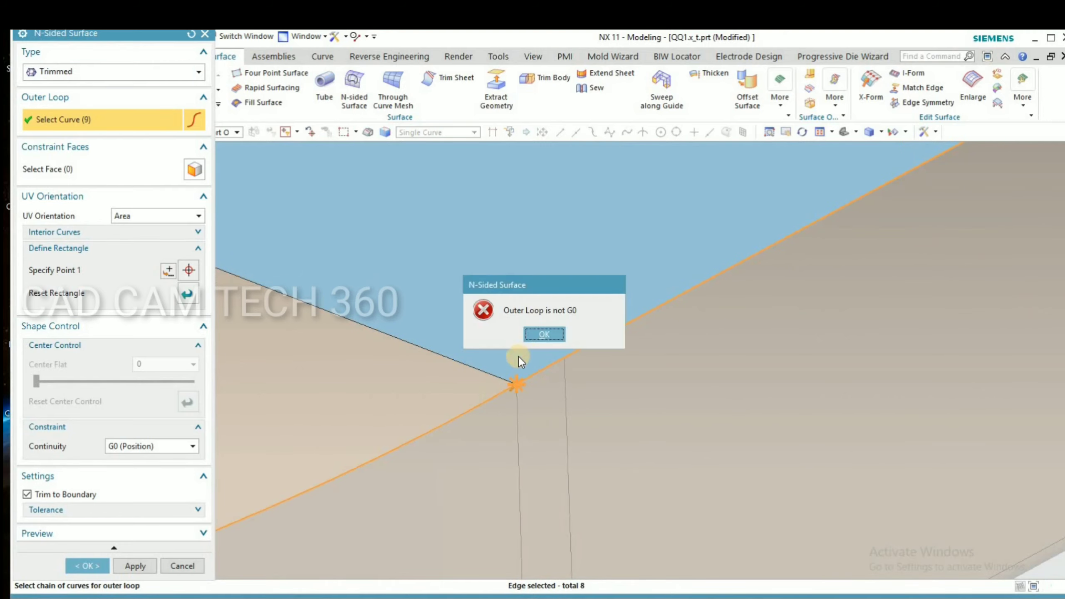
click(544, 334)
scroll(558, 347, up, 5)
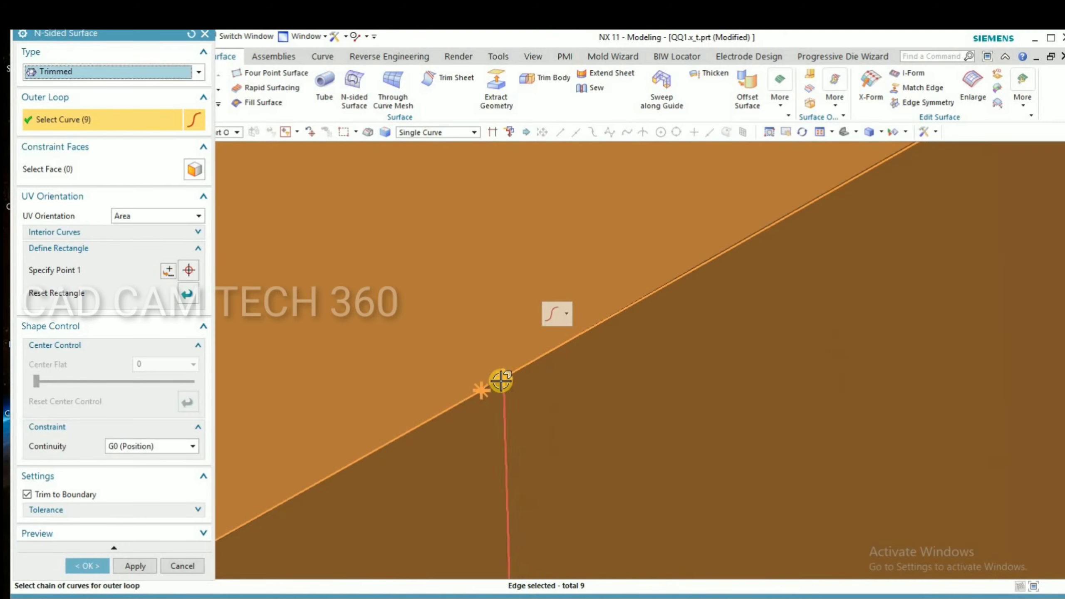
click(556, 386)
scroll(653, 368, down, 5)
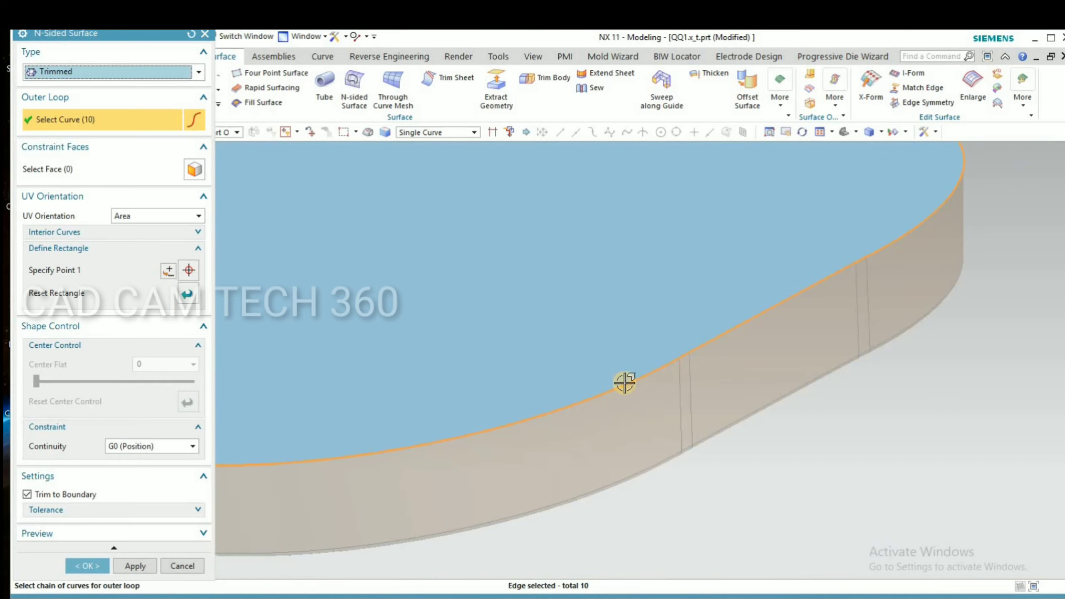
Add the straight rim edge after the large rounded end and the tiny connecting segment at its seam to the outer loop
scroll(494, 410, up, 5)
click(498, 423)
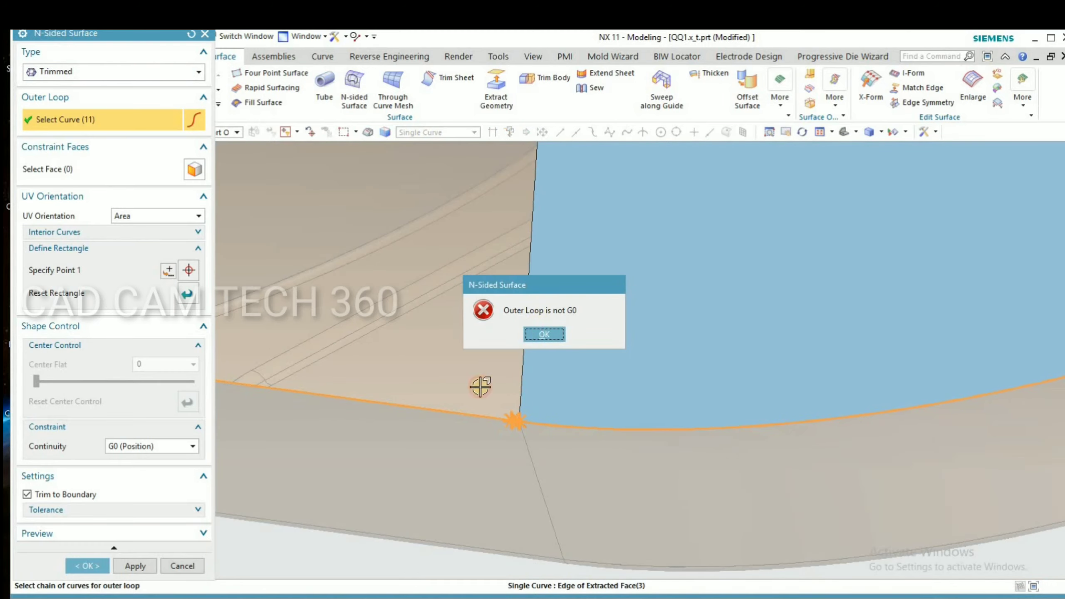
click(544, 335)
scroll(496, 438, up, 6)
click(593, 361)
scroll(575, 451, down, 6)
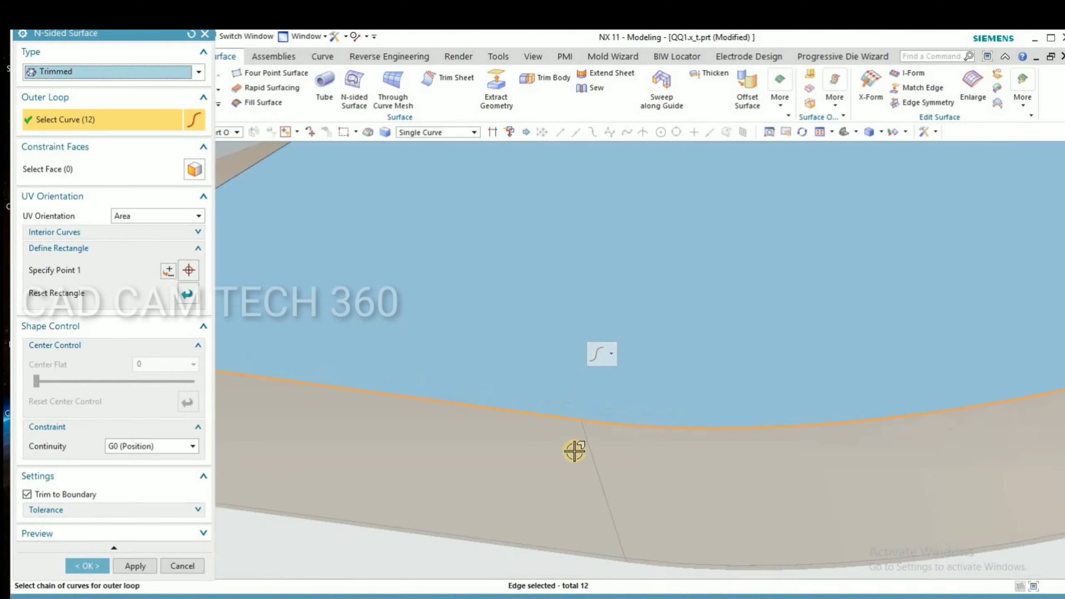
scroll(521, 470, down, 6)
Close the outer loop with the remaining rounded corner and concave-side edges, and create the trimmed cap over the tray opening
middle_drag(521, 470, 508, 459)
scroll(519, 428, up, 6)
click(460, 401)
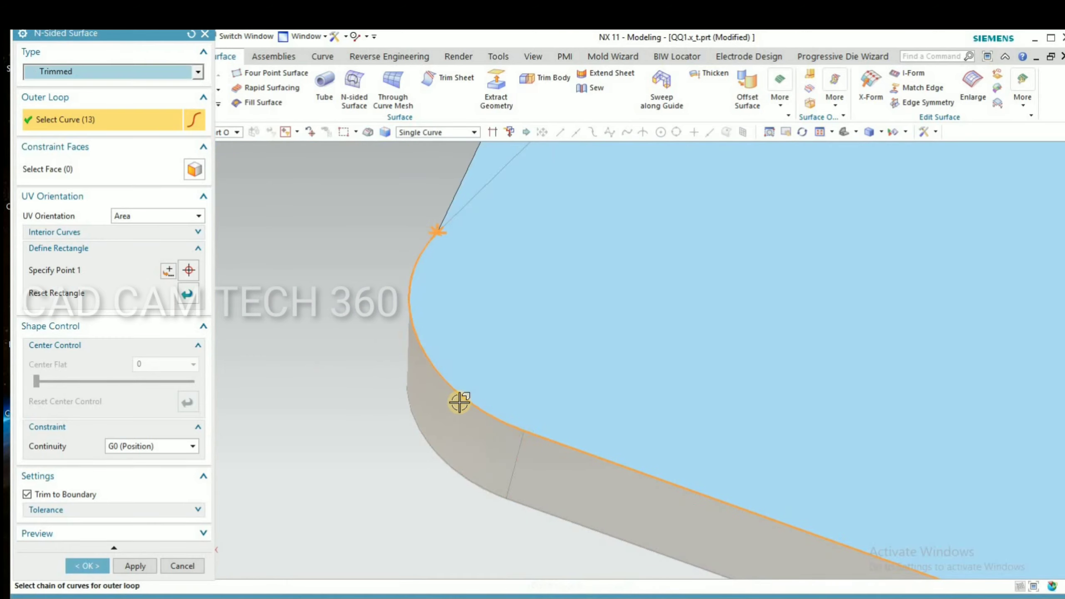
scroll(413, 388, down, 6)
middle_drag(423, 350, 534, 404)
click(534, 404)
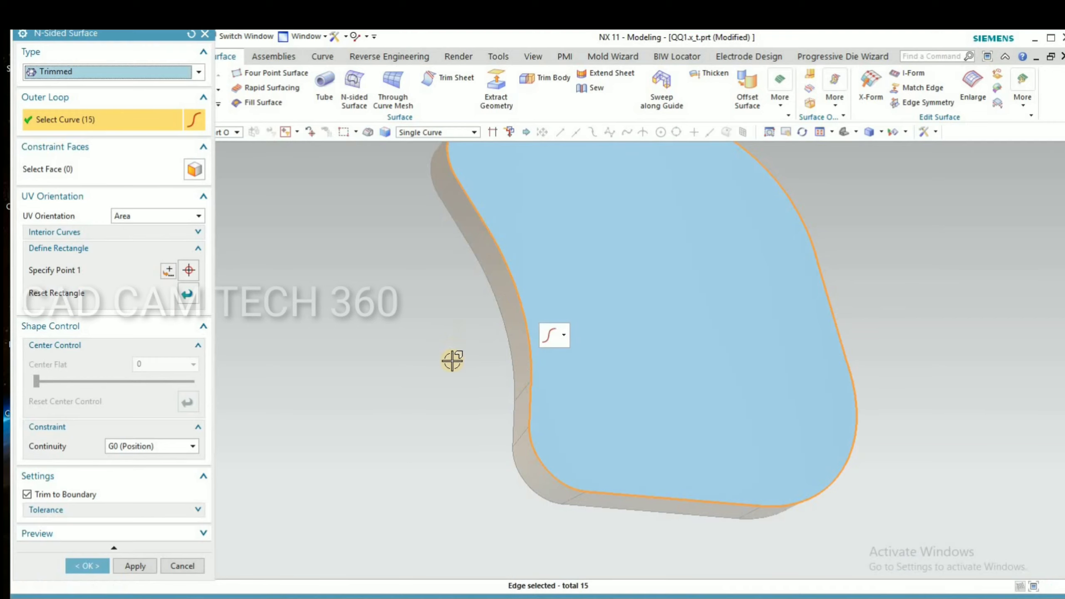
scroll(455, 348, down, 4)
middle_drag(376, 337, 492, 268)
middle_click(333, 441)
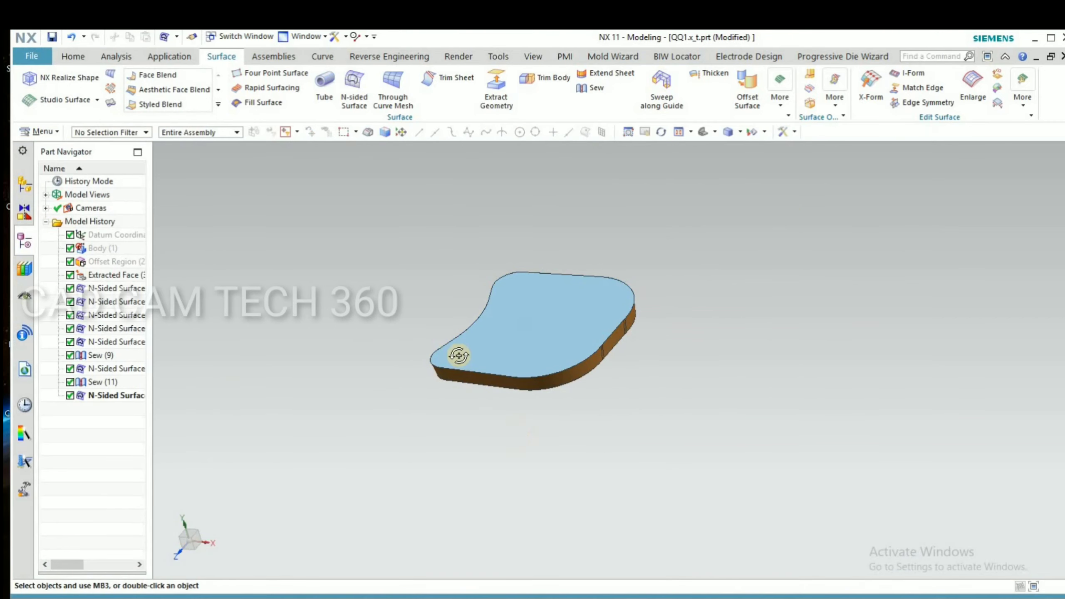
Sew the rim cap to the tray sheet as a Sheet-type sew with a tolerance of 0.05
middle_drag(457, 352, 607, 78)
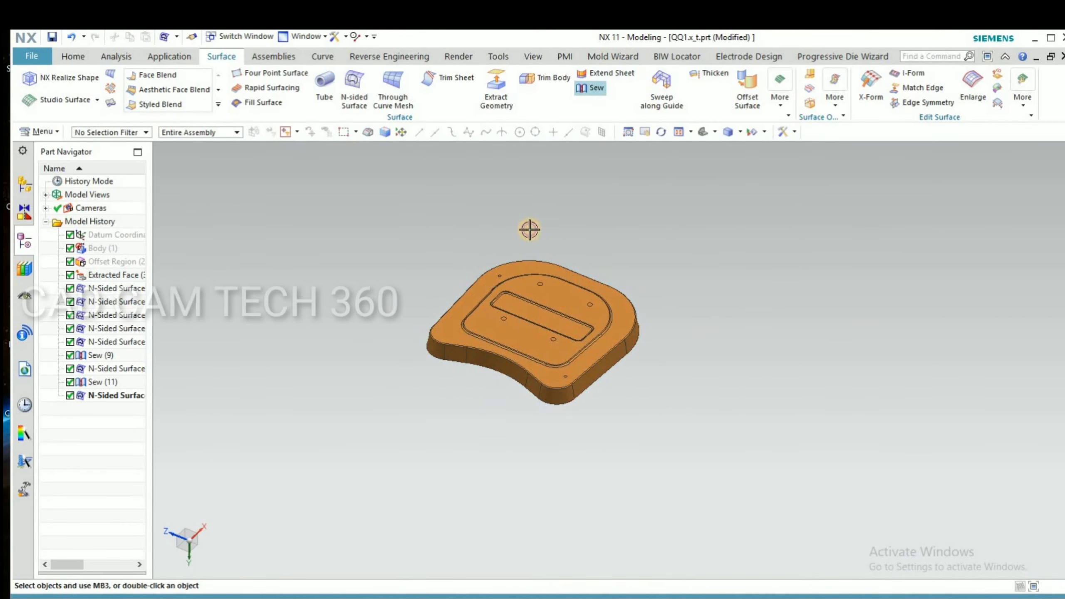
click(534, 323)
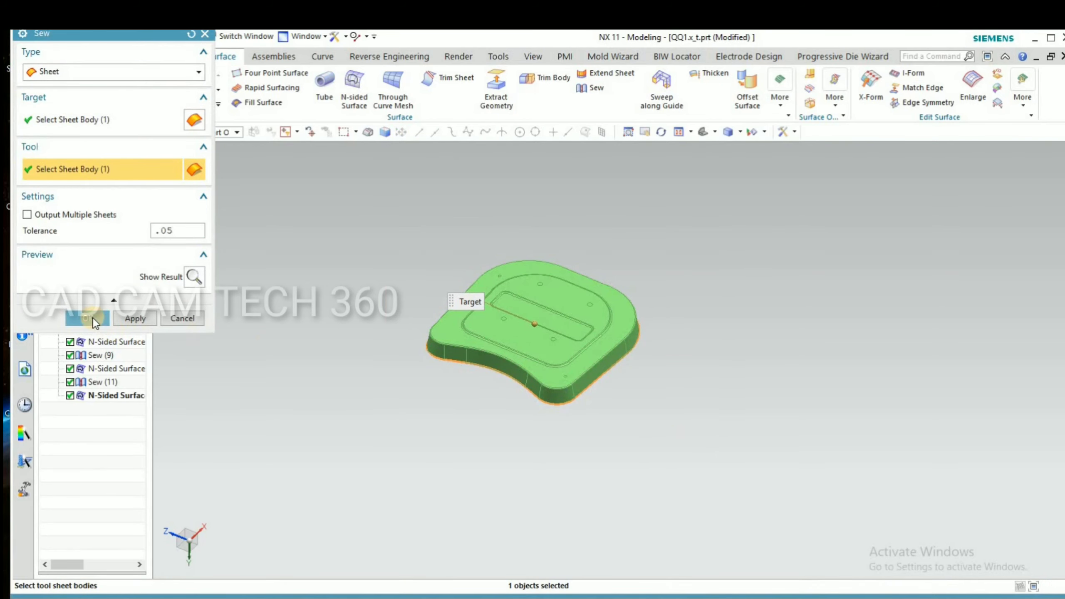
middle_click(518, 424)
Inspect the sewn body's interior with a one-plane view section rotated 90° about the YC axis, then cancel the section
middle_drag(518, 424, 438, 93)
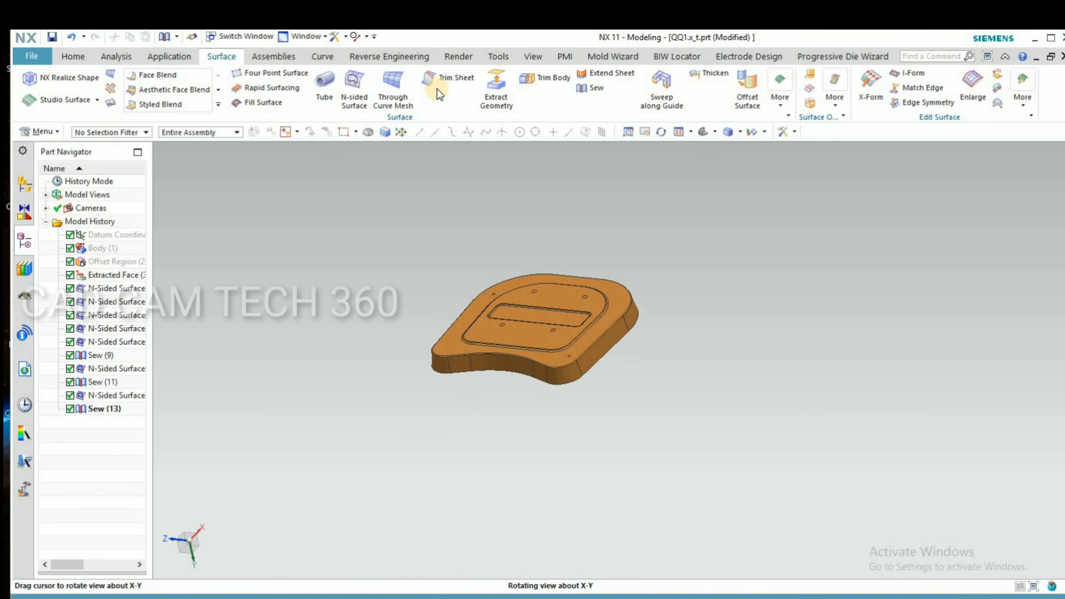
click(532, 56)
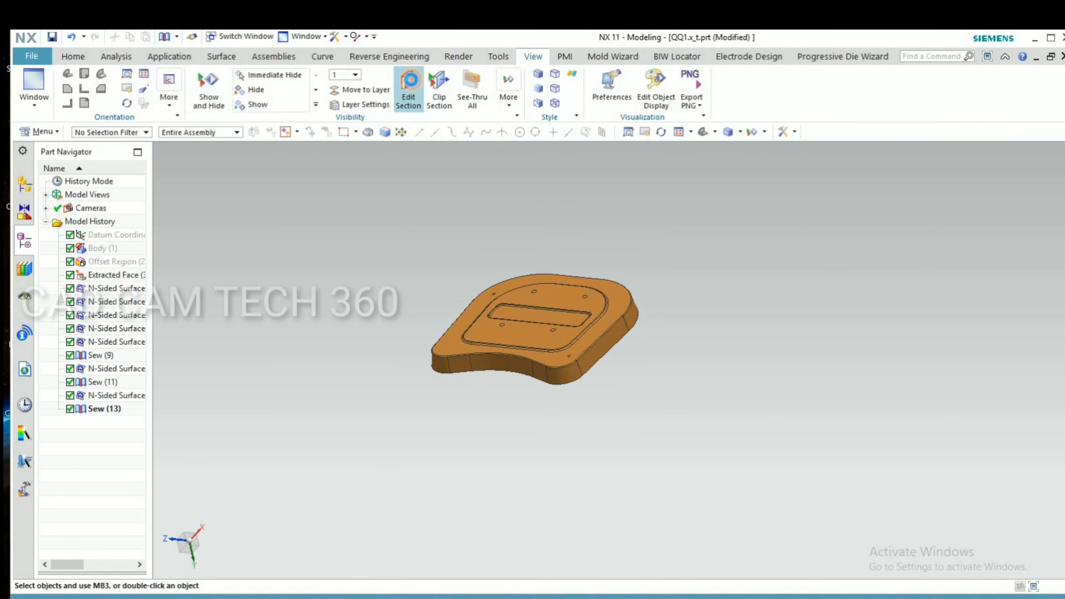
click(409, 88)
middle_drag(423, 367, 536, 379)
drag(532, 378, 507, 354)
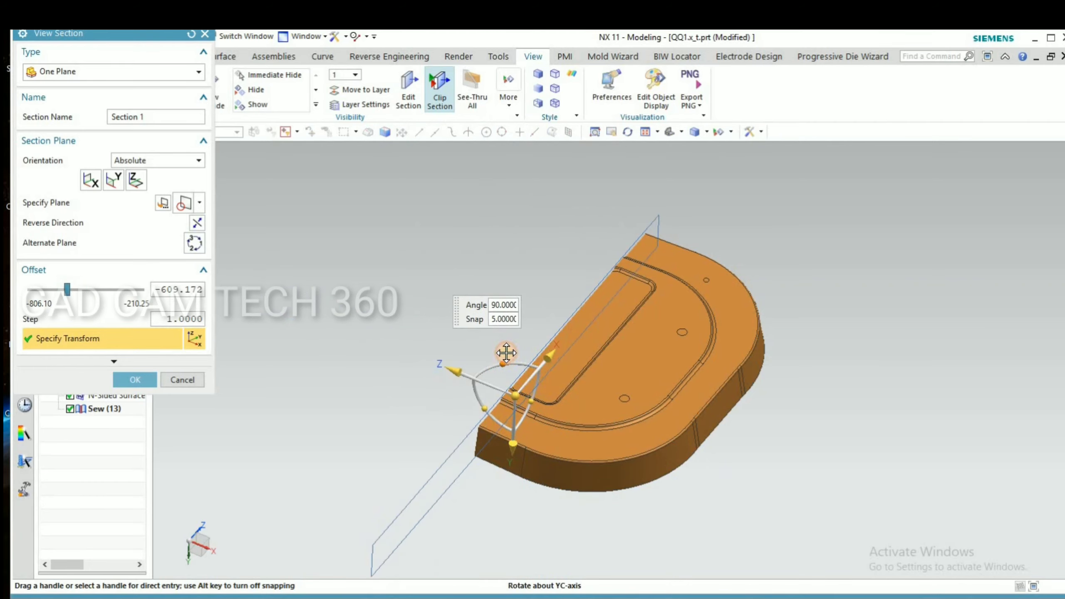
middle_drag(485, 391, 385, 173)
click(182, 380)
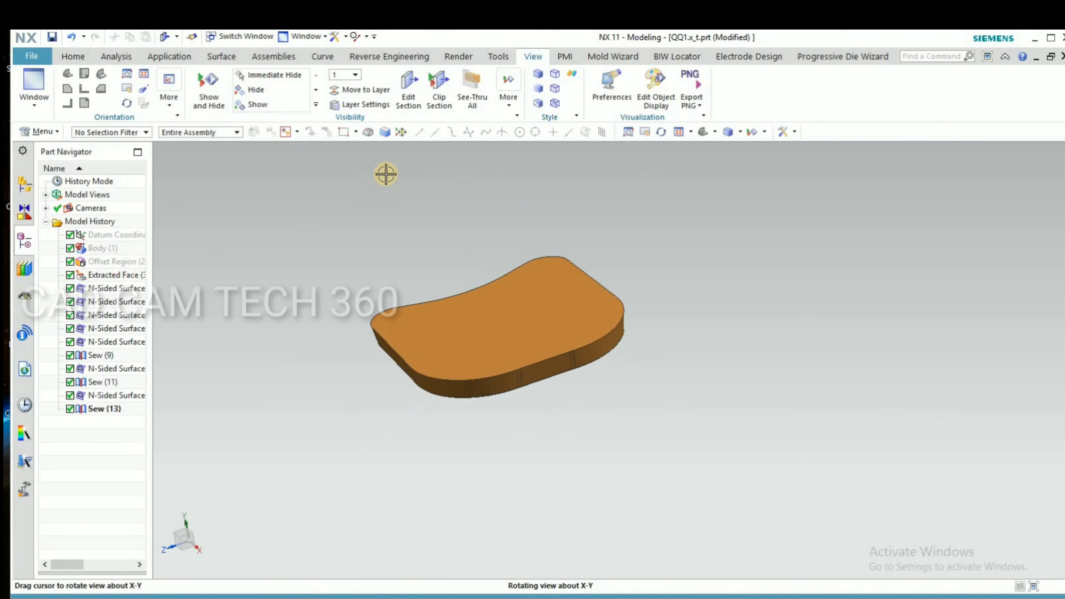
Offset the body's flat cap face by 20 mm with Offset Region
click(78, 58)
click(387, 73)
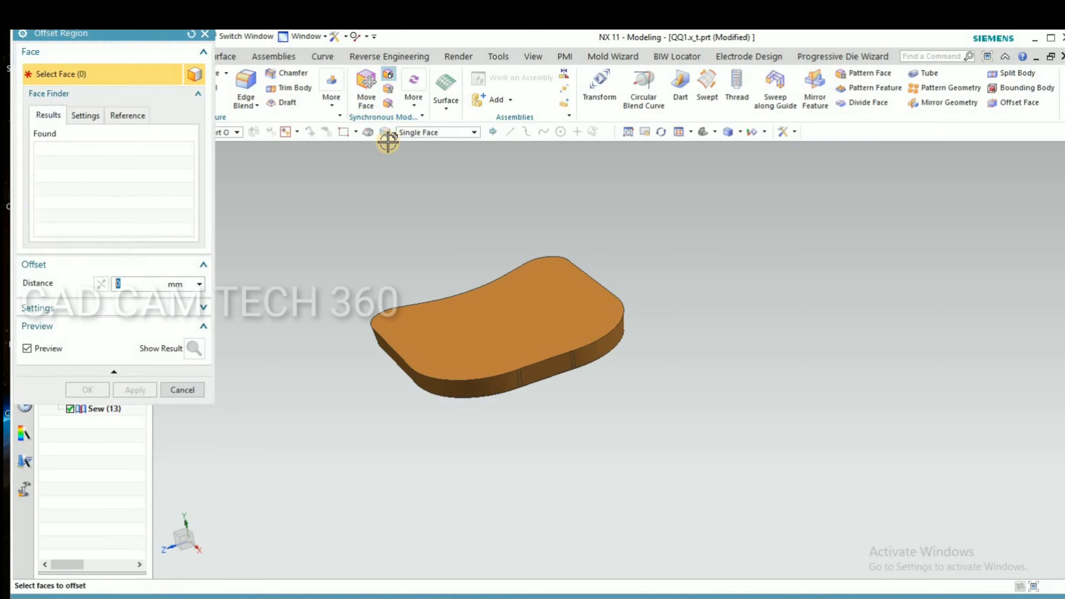
click(499, 290)
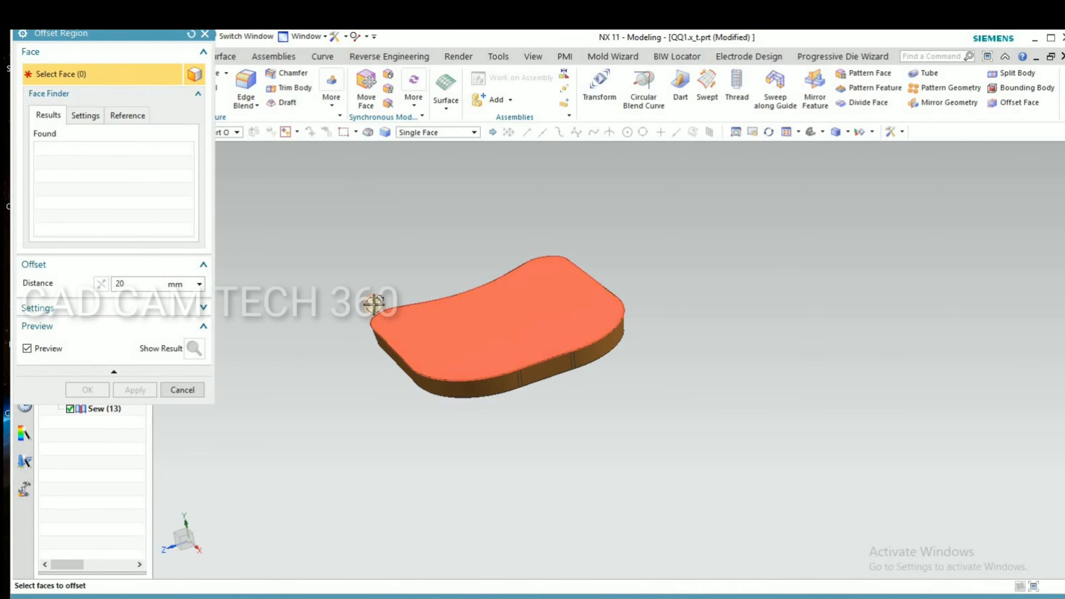
middle_click(337, 386)
middle_drag(444, 354, 439, 393)
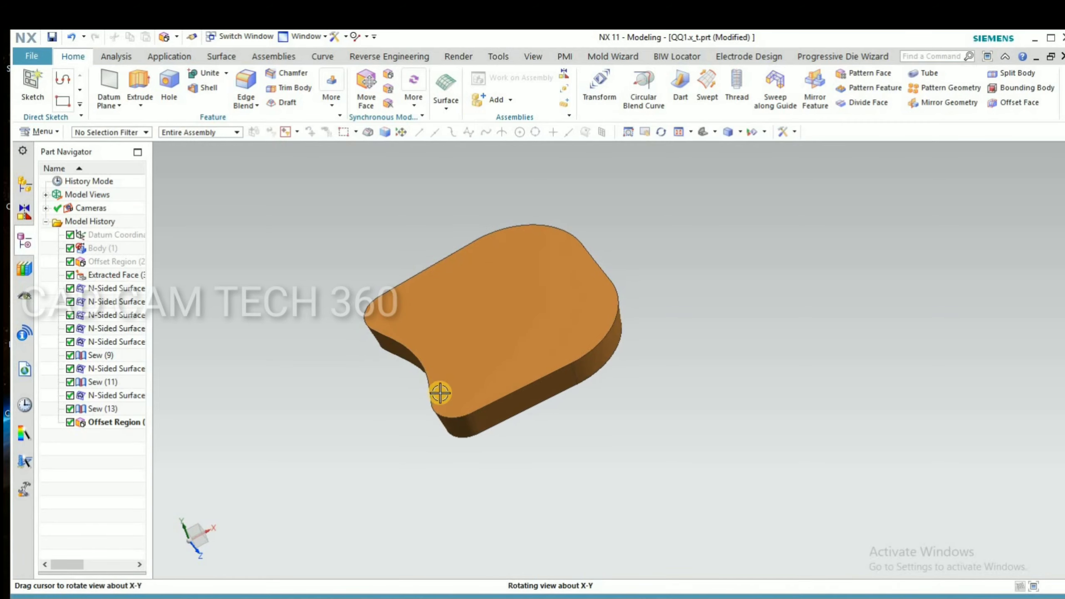
Change the display color of the offset solid body to light tan
key(ctrl+j)
click(464, 367)
click(142, 377)
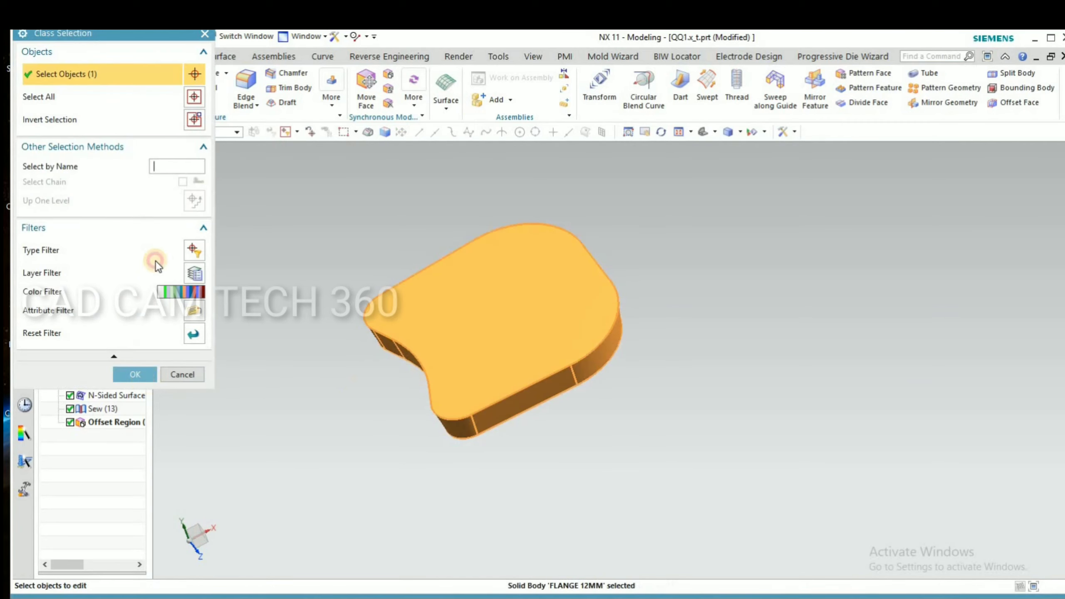
click(167, 119)
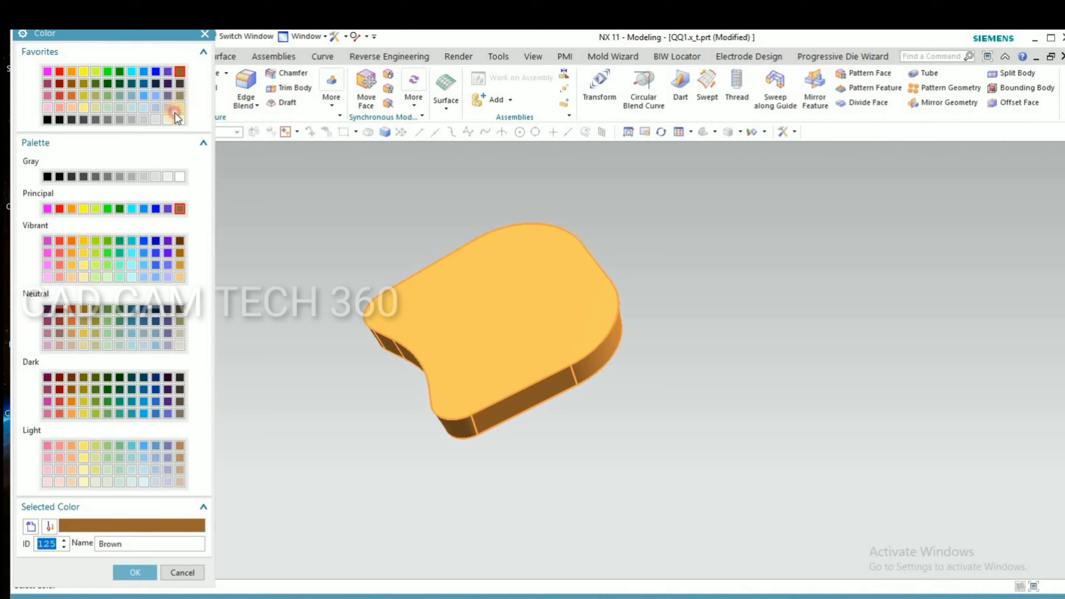
click(135, 572)
click(86, 408)
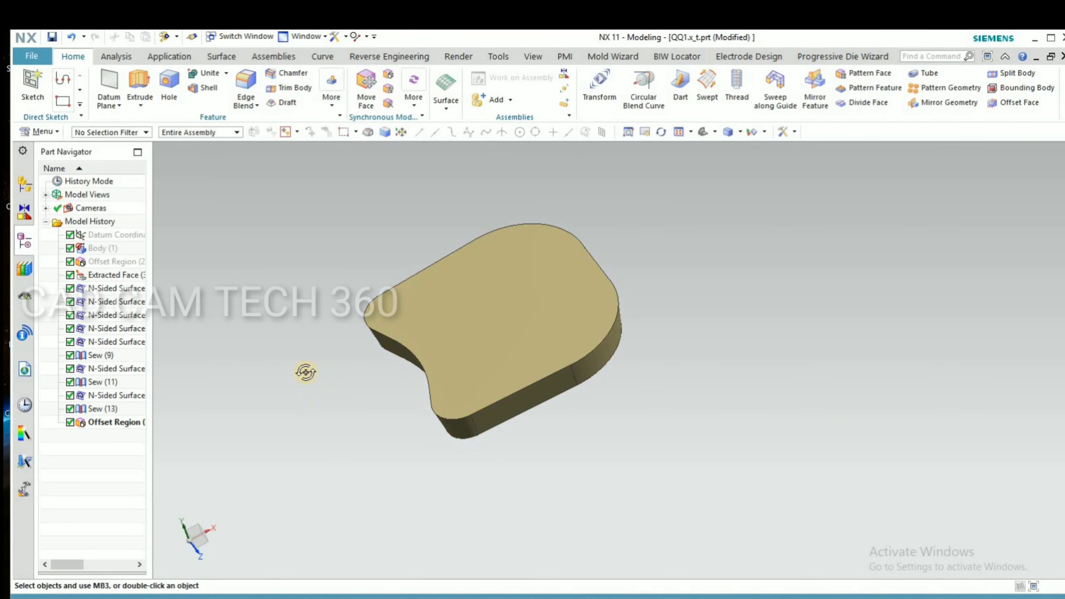
Examine the recolored solid's recessed side from several angles and set the display to shaded with edges
middle_drag(305, 373, 319, 302)
scroll(568, 329, up, 7)
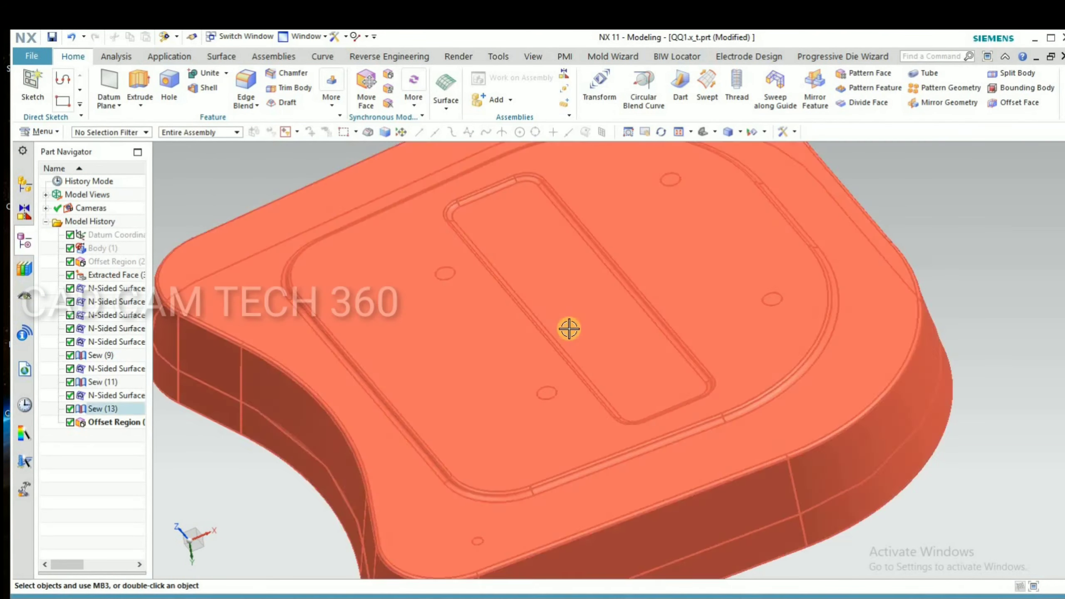
scroll(819, 213, down, 6)
scroll(642, 328, up, 8)
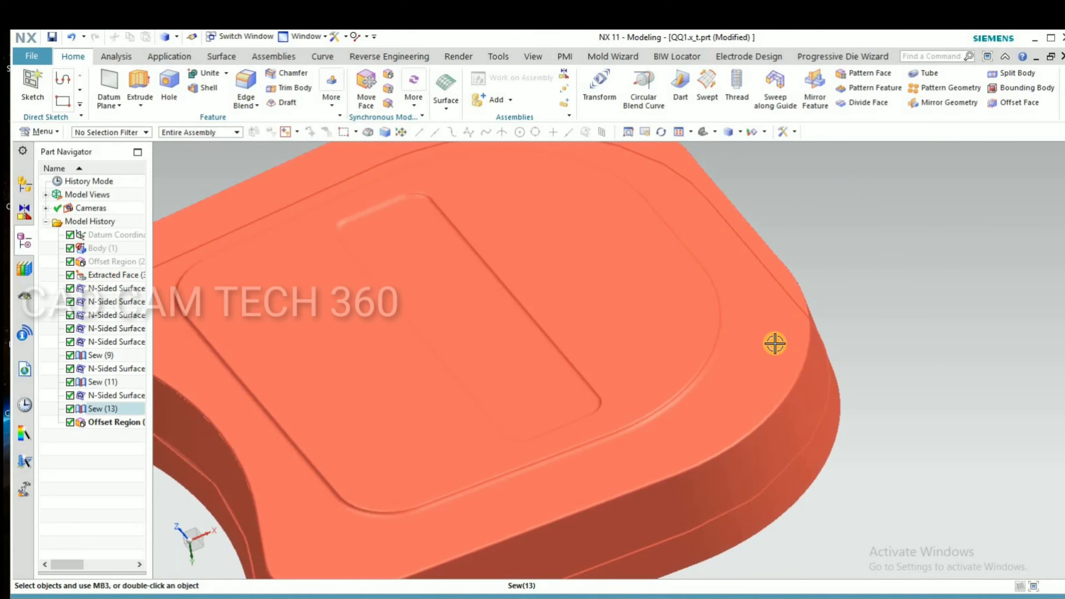
scroll(330, 383, down, 7)
middle_drag(330, 383, 354, 396)
scroll(814, 369, down, 3)
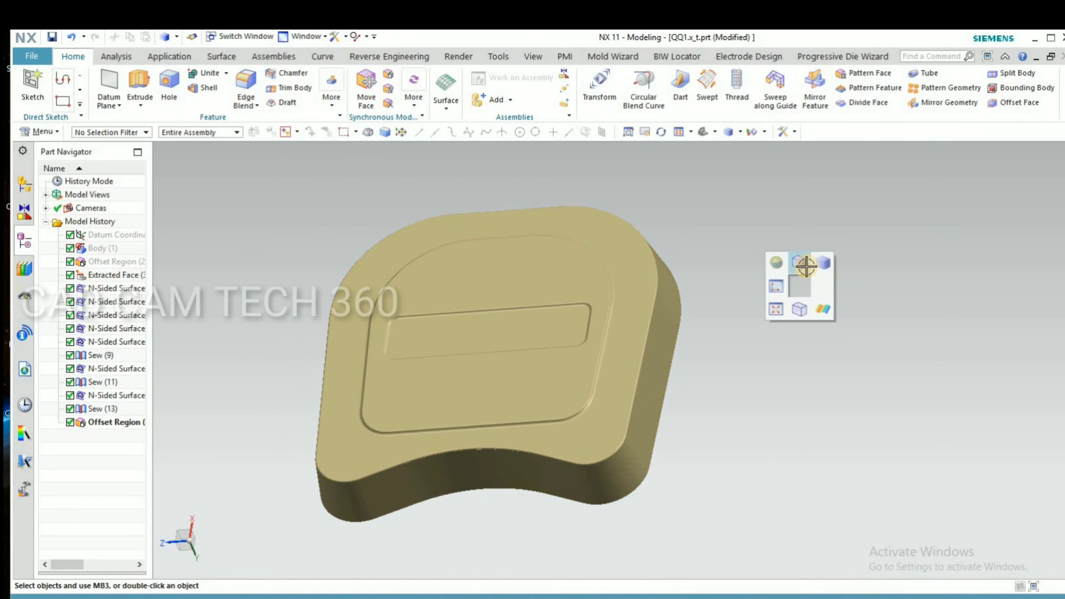
click(805, 265)
Unhide the original tray body so it appears together with the tan solid
key(ctrl+shift+k)
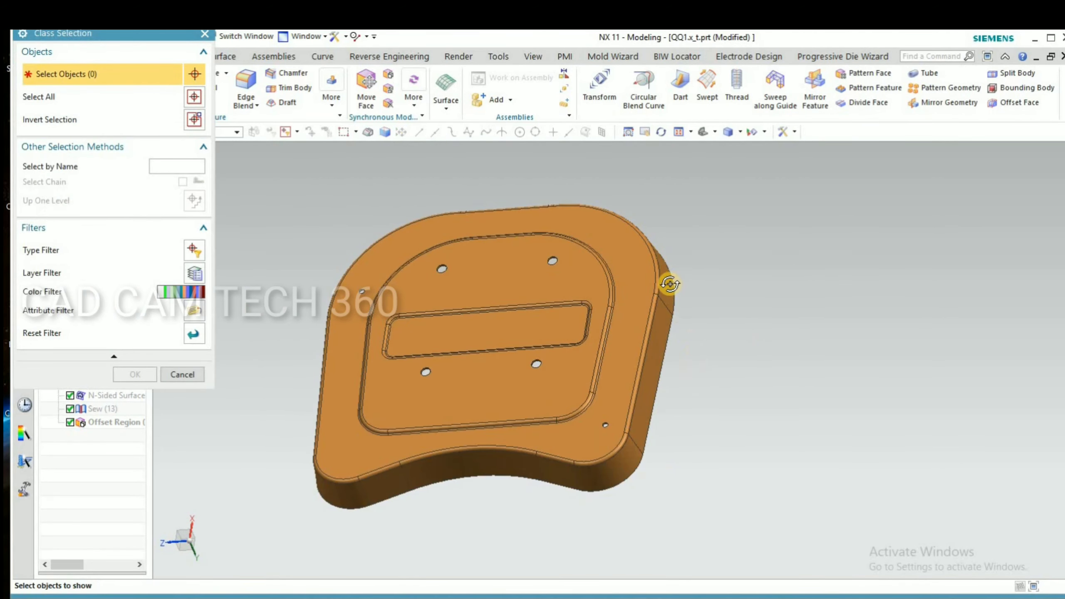
middle_drag(670, 284, 578, 294)
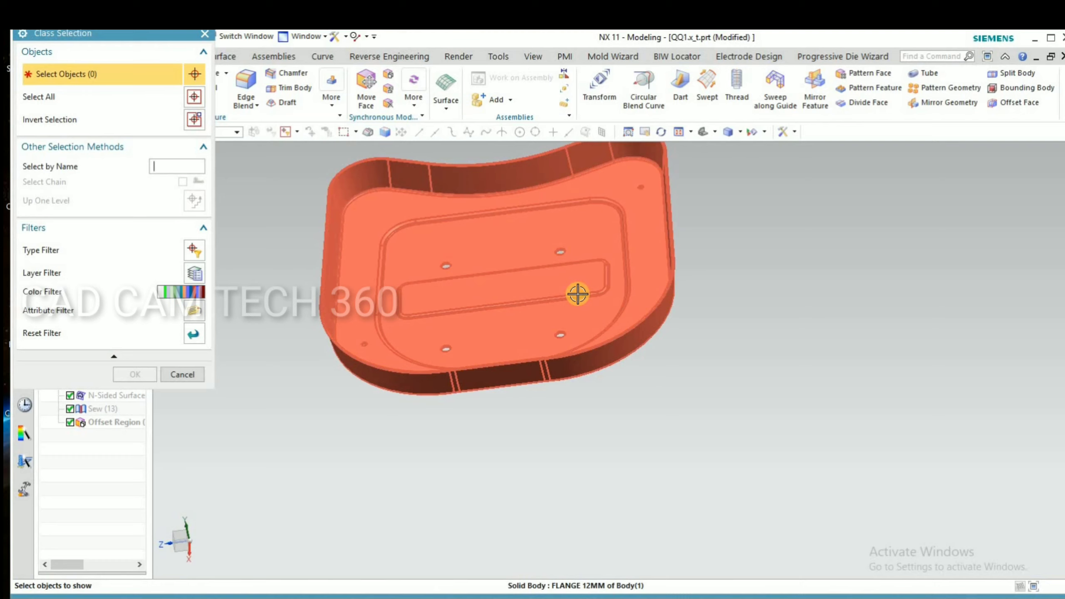
click(114, 375)
Extract the tray's tangent-connected outer faces as a sheet, starting from the rounded corner wall face and using the Tangent Faces rule
middle_drag(339, 393, 423, 367)
scroll(440, 350, down, 5)
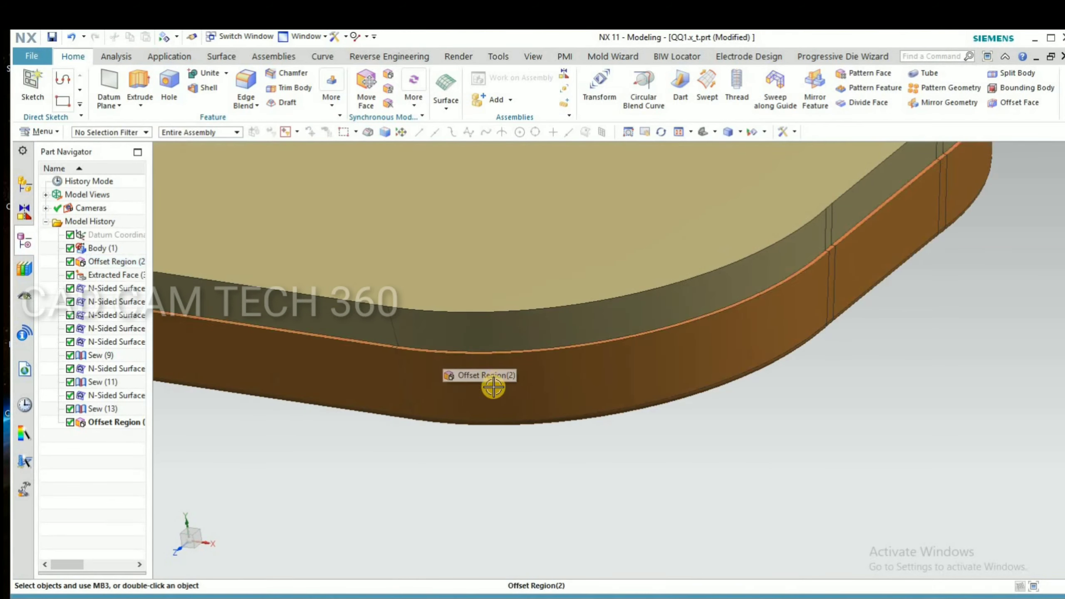
scroll(493, 386, up, 5)
mouse_move(280, 400)
middle_down()
mouse_move(316, 407)
mouse_move(304, 412)
mouse_move(293, 383)
mouse_move(277, 401)
middle_up()
scroll(355, 317, down, 5)
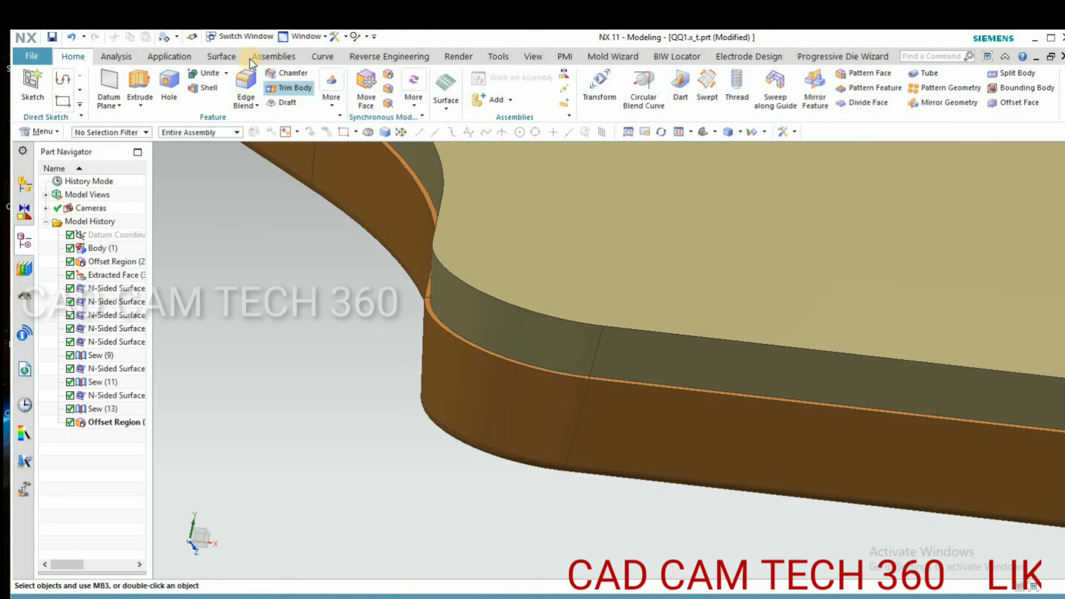
click(226, 57)
click(497, 86)
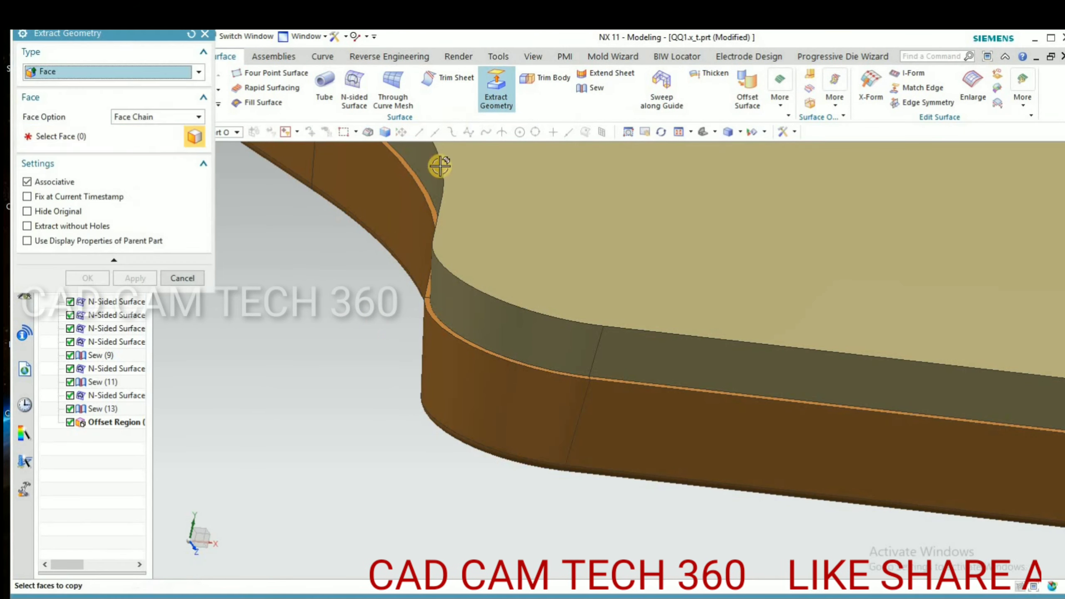
click(437, 348)
click(476, 327)
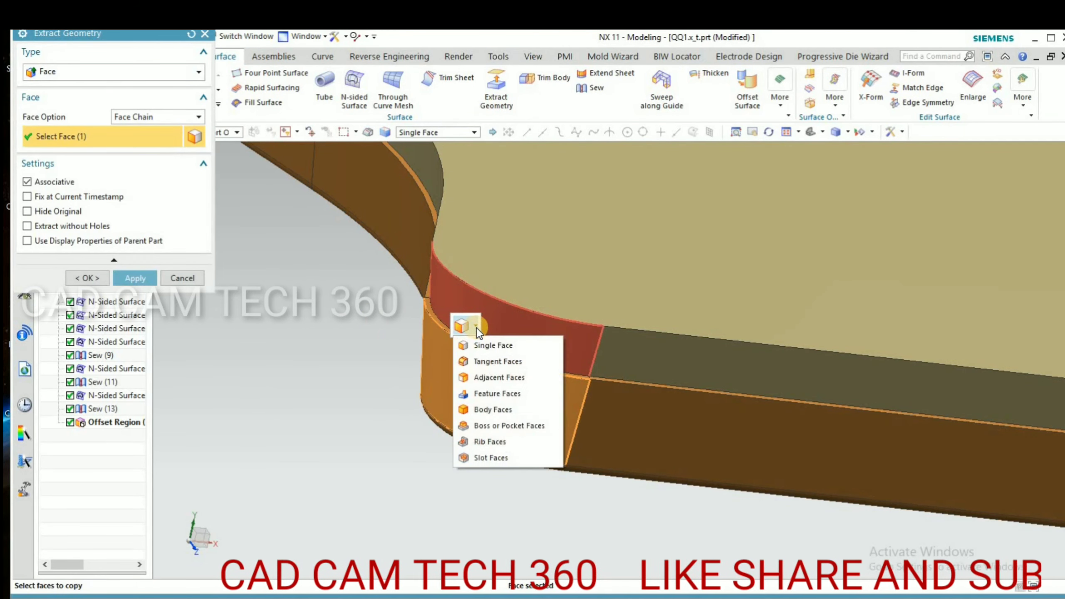
click(486, 363)
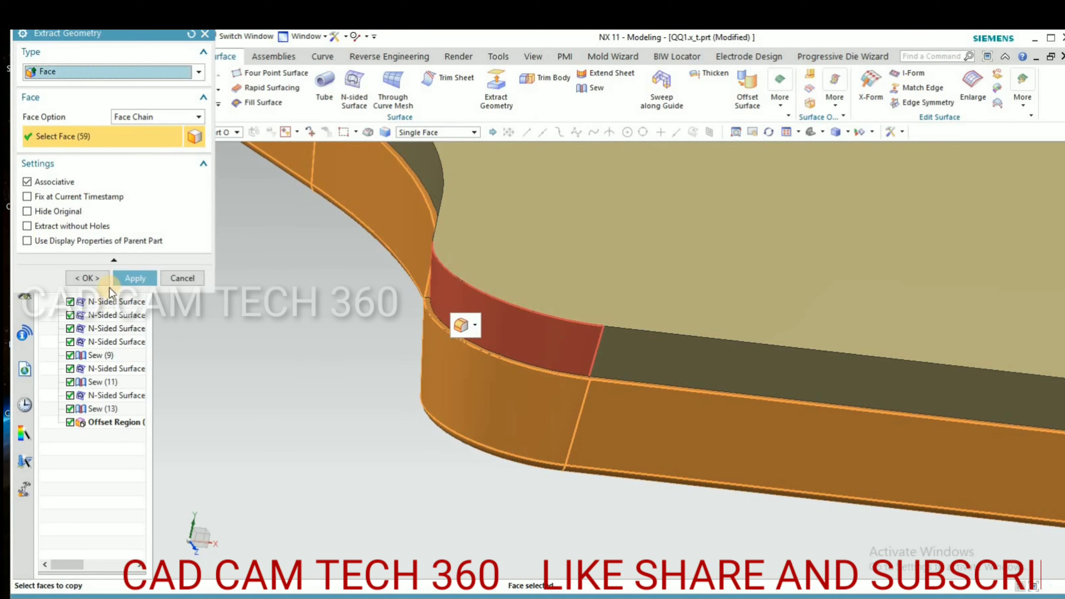
click(94, 279)
Hide the tan solid and the original tray body, leaving only the newly extracted sheet
click(627, 232)
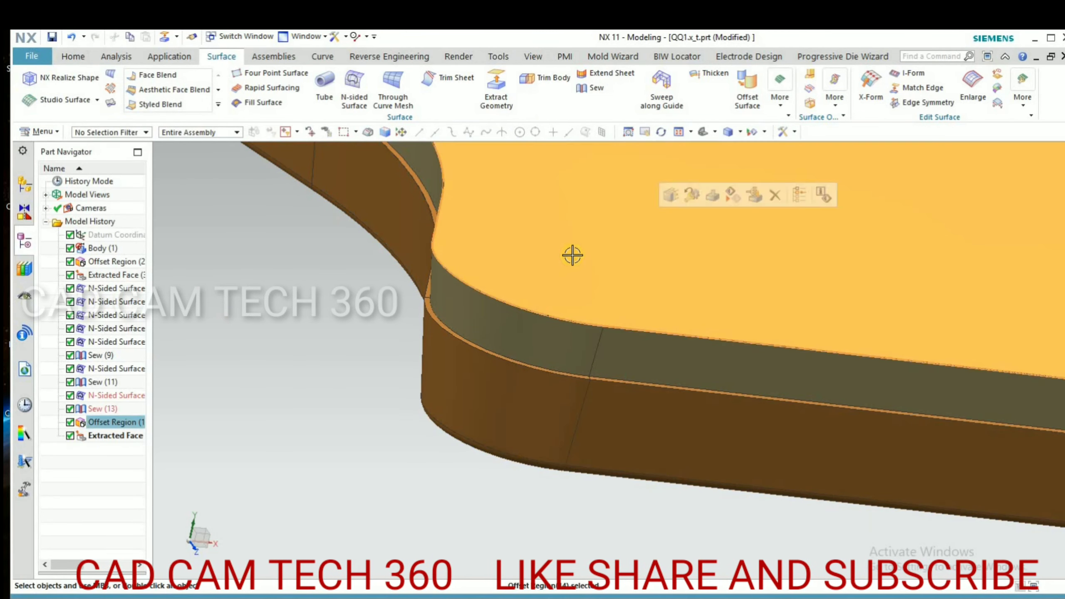
key(ctrl+b)
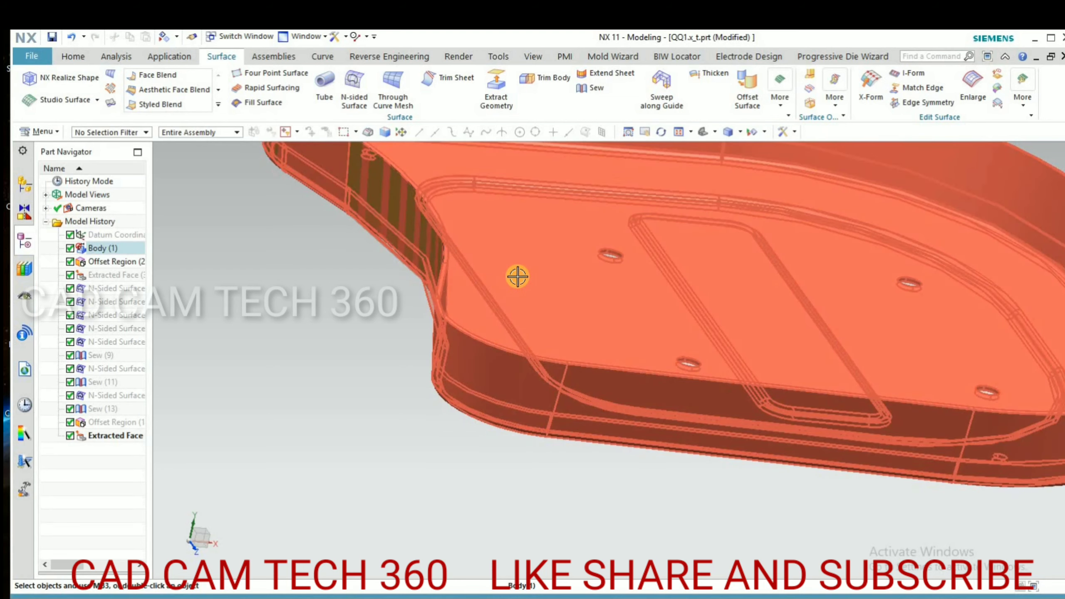
click(517, 277)
key(ctrl+b)
Cap the small hole near the concave-side corner with a trimmed N-Sided Surface, using the Connected Curves rule and Trim to Boundary
scroll(461, 365, down, 5)
mouse_move(457, 373)
middle_down()
mouse_move(451, 387)
mouse_move(451, 378)
middle_up()
click(777, 106)
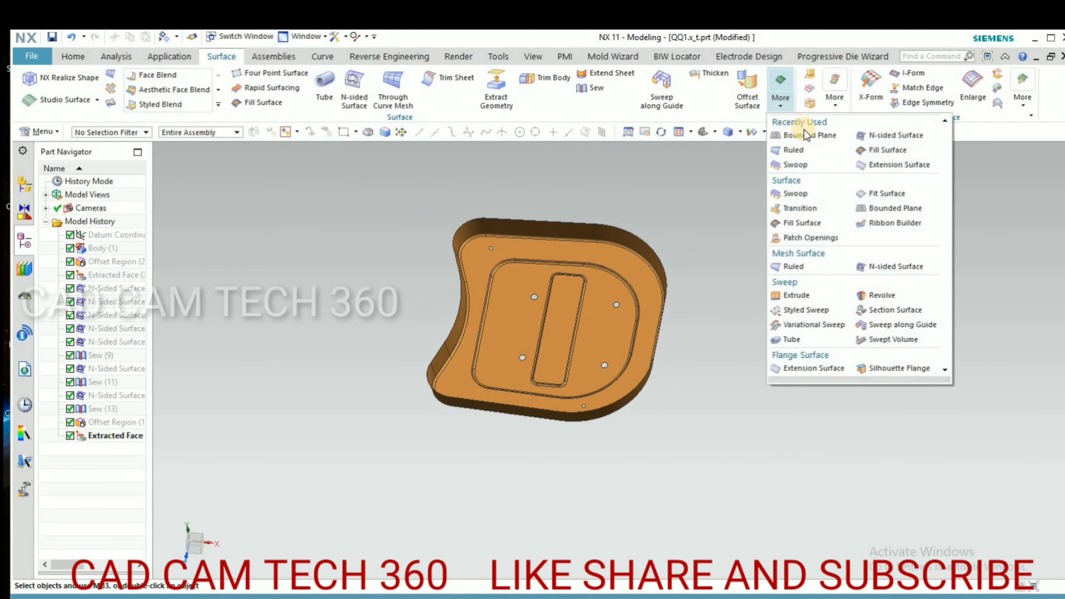
click(862, 270)
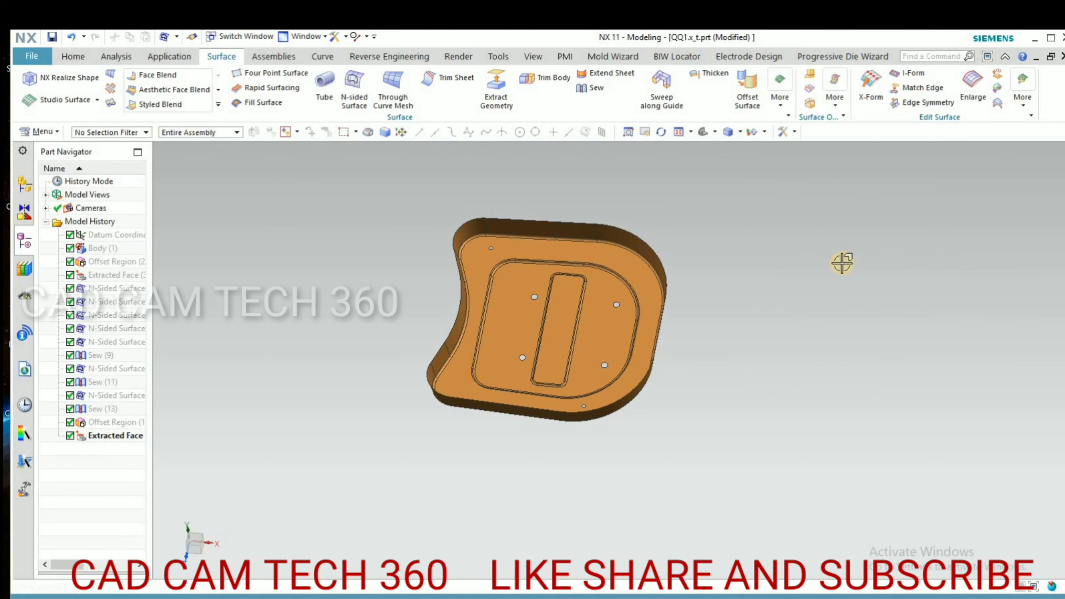
scroll(460, 259, up, 3)
scroll(460, 259, up, 5)
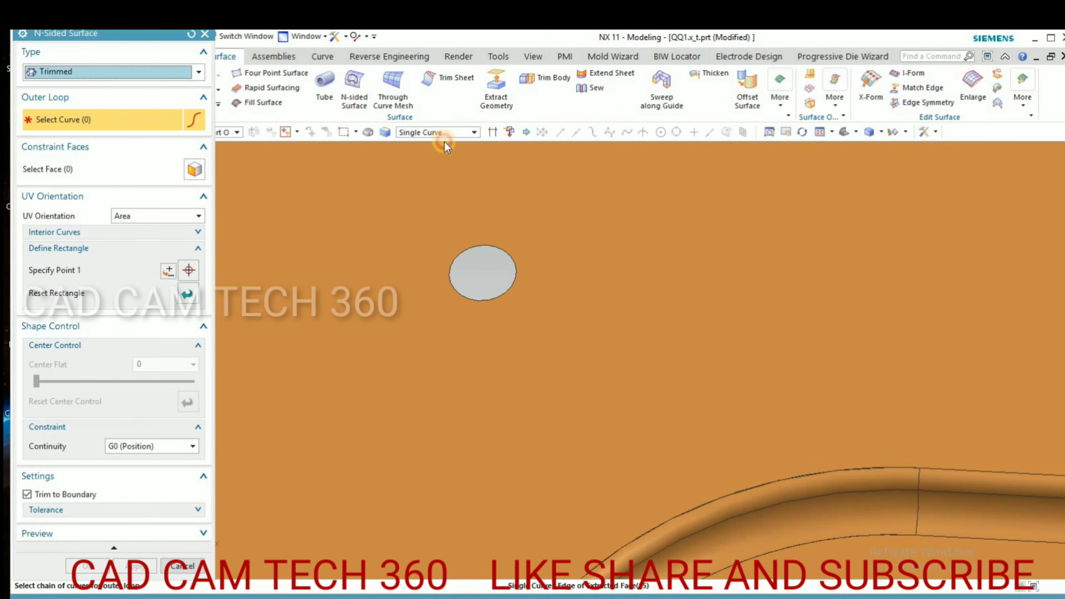
click(444, 134)
click(434, 151)
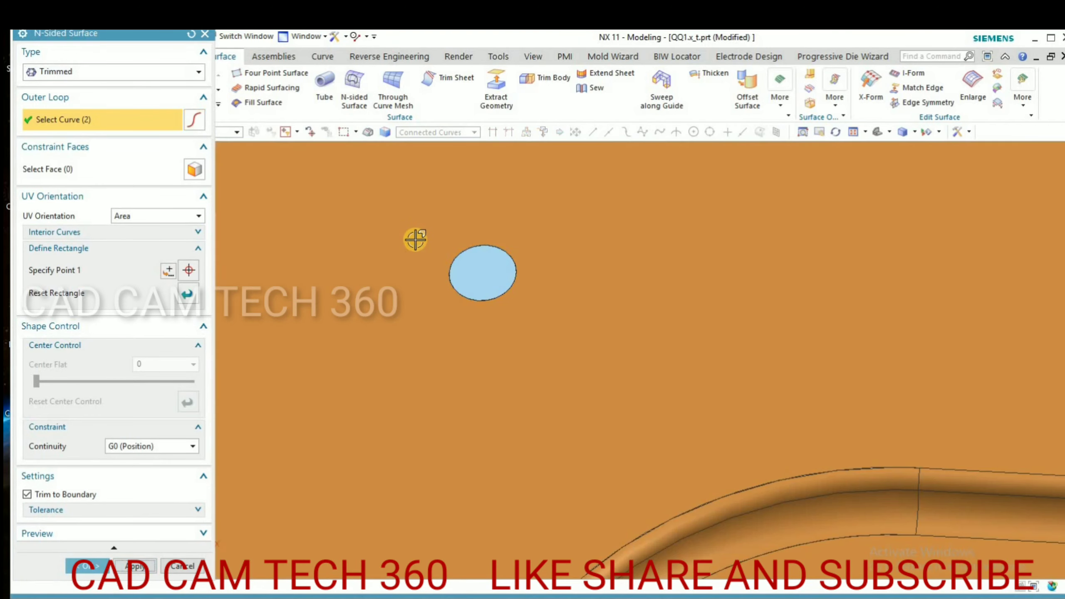
Cap three of the four inner holes around the rectangular recess with trimmed N-Sided Surfaces
scroll(482, 309, down, 5)
scroll(485, 333, up, 4)
click(485, 333)
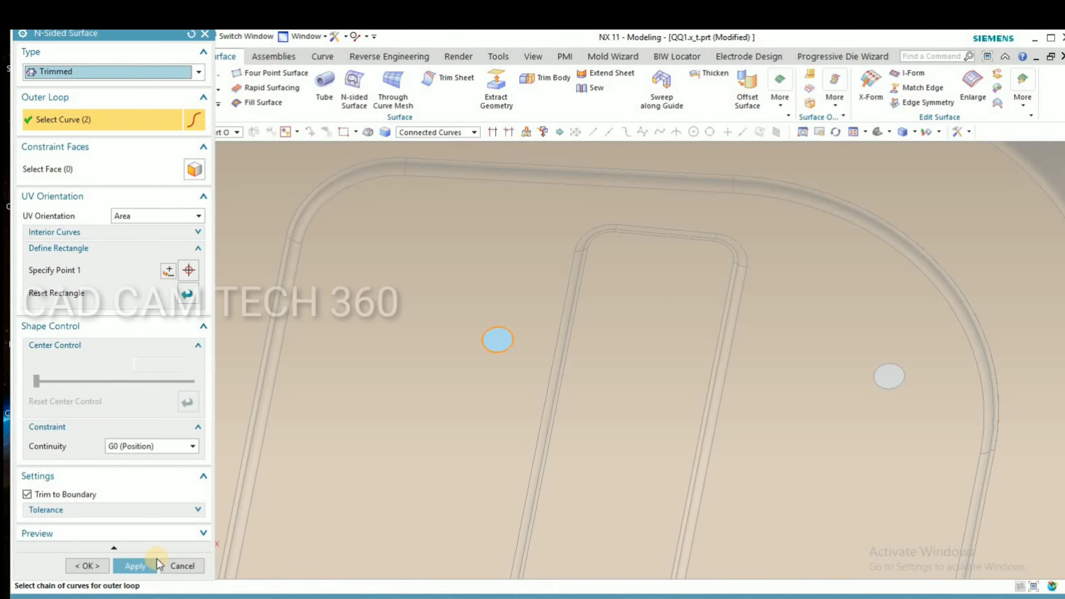
scroll(537, 279, down, 3)
scroll(739, 331, up, 5)
click(687, 303)
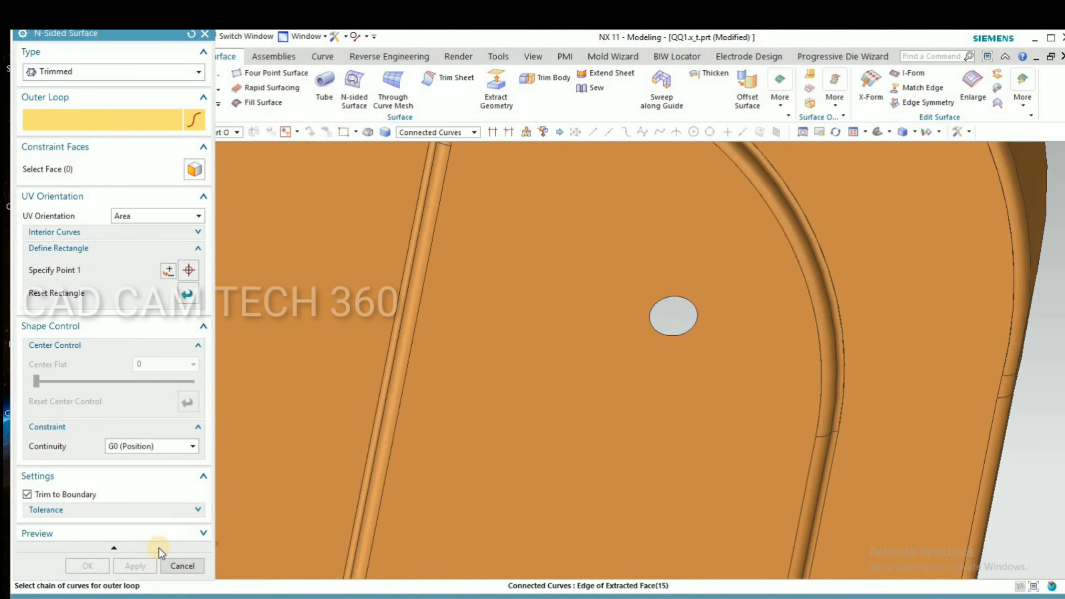
scroll(630, 395, down, 4)
scroll(630, 395, up, 4)
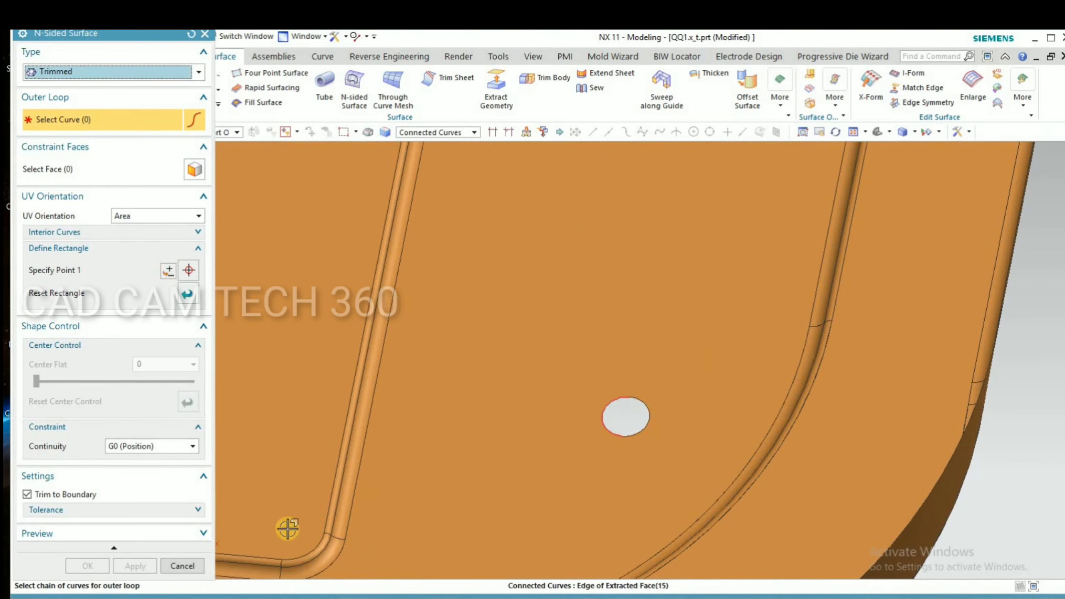
click(140, 569)
Cap the remaining small hole near the tray's edge and the last inner hole with trimmed N-Sided Surfaces, then close the command
scroll(628, 361, down, 4)
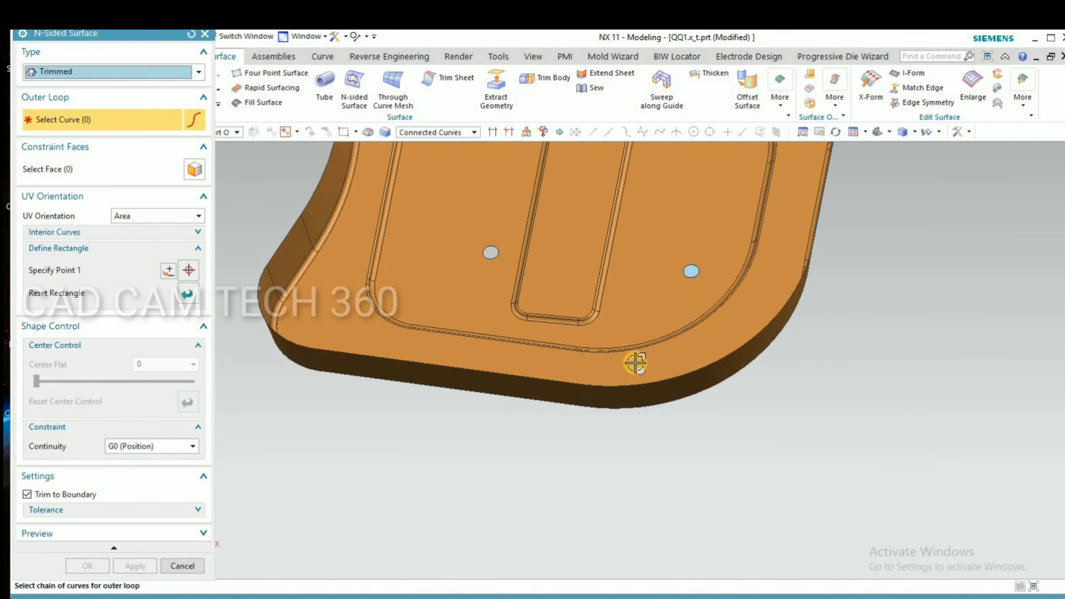
scroll(656, 383, up, 4)
click(657, 382)
click(146, 562)
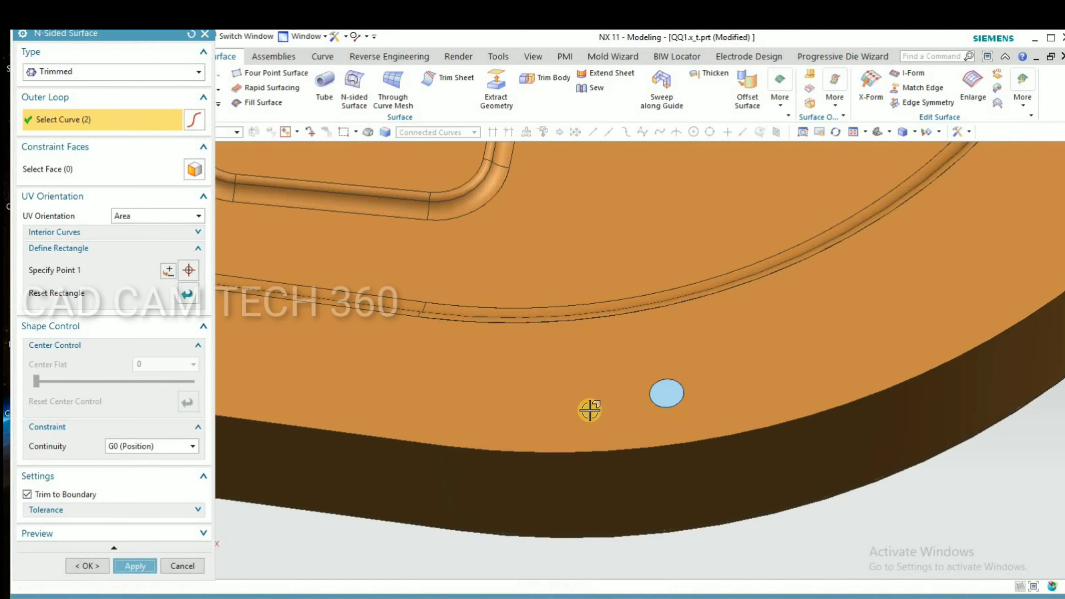
scroll(562, 402, down, 5)
scroll(438, 233, up, 5)
click(444, 193)
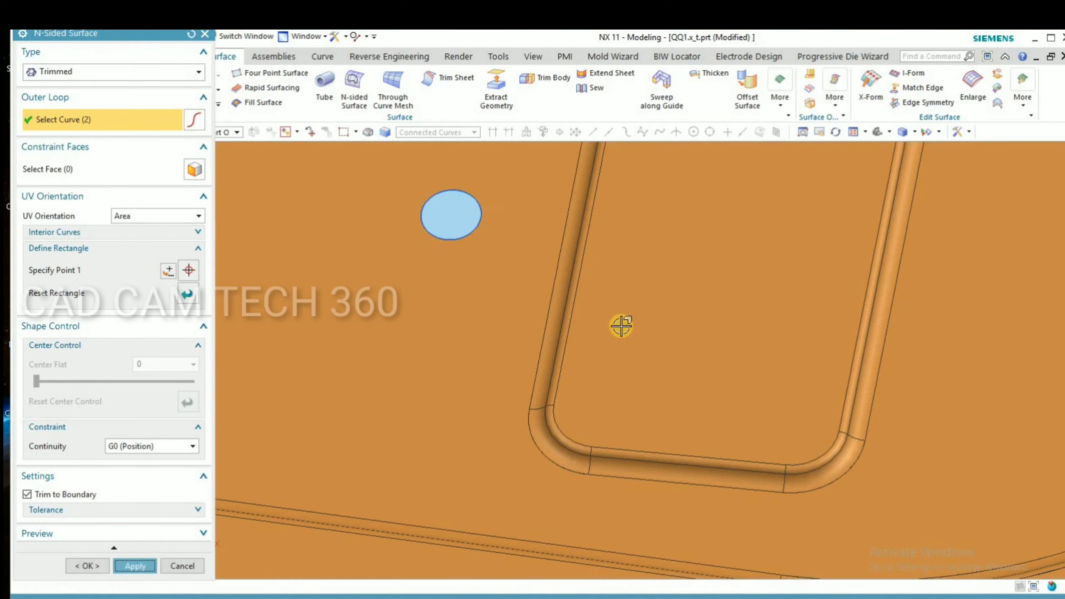
middle_click(620, 326)
scroll(618, 361, down, 5)
scroll(573, 231, down, 3)
scroll(551, 228, up, 3)
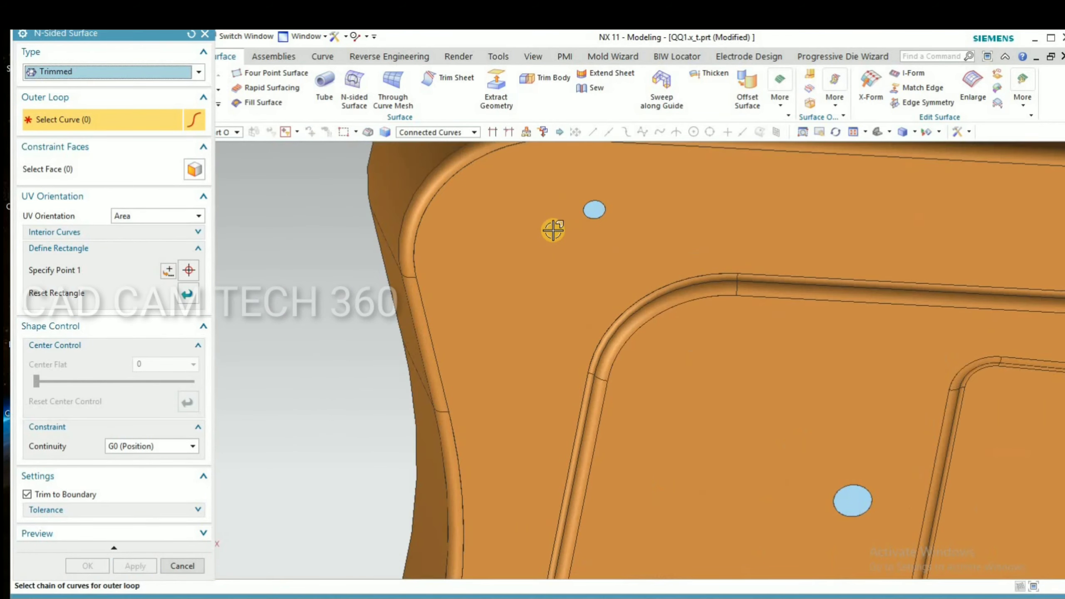
scroll(551, 229, down, 3)
scroll(497, 207, down, 3)
key(Escape)
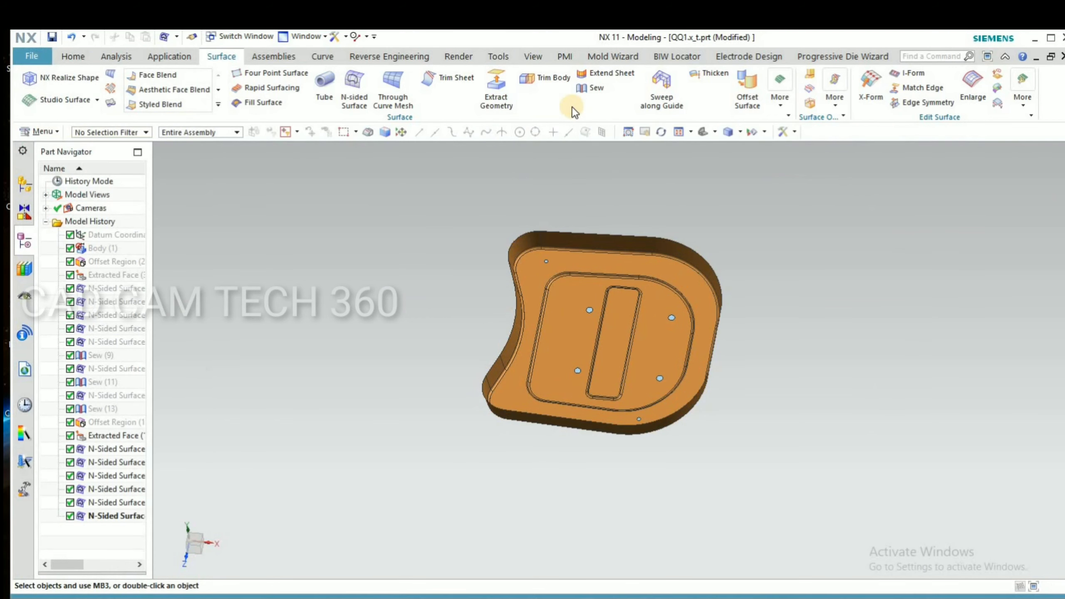
Sew all six hole caps to the extracted tray sheet and save the part
click(567, 286)
drag(414, 181, 774, 488)
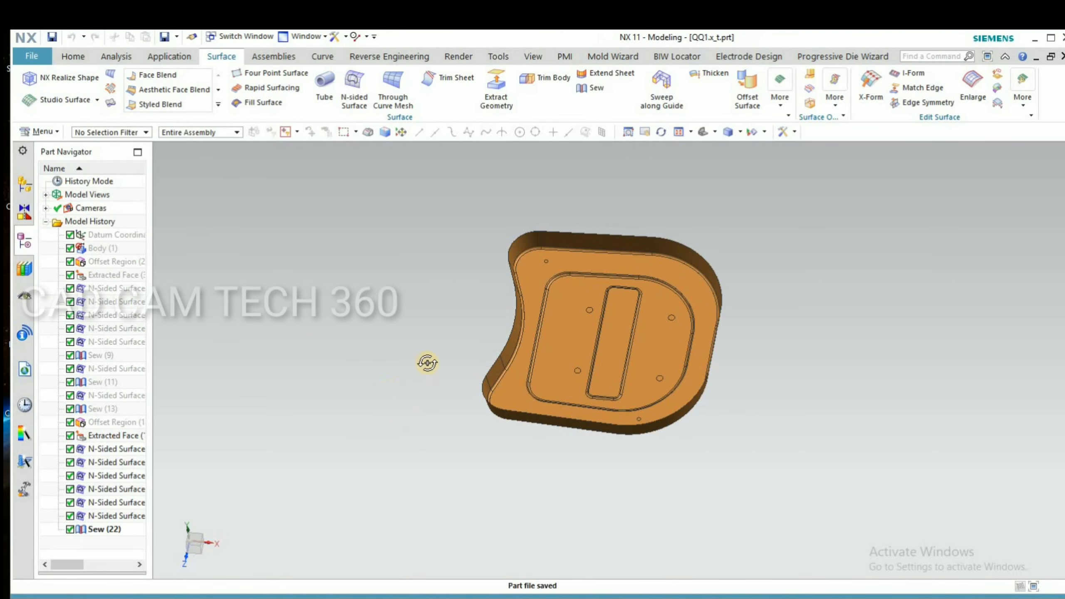
Extend the sewn sheet's entire open rim by a 10 mm offset with Extend Sheet
middle_drag(427, 362, 551, 327)
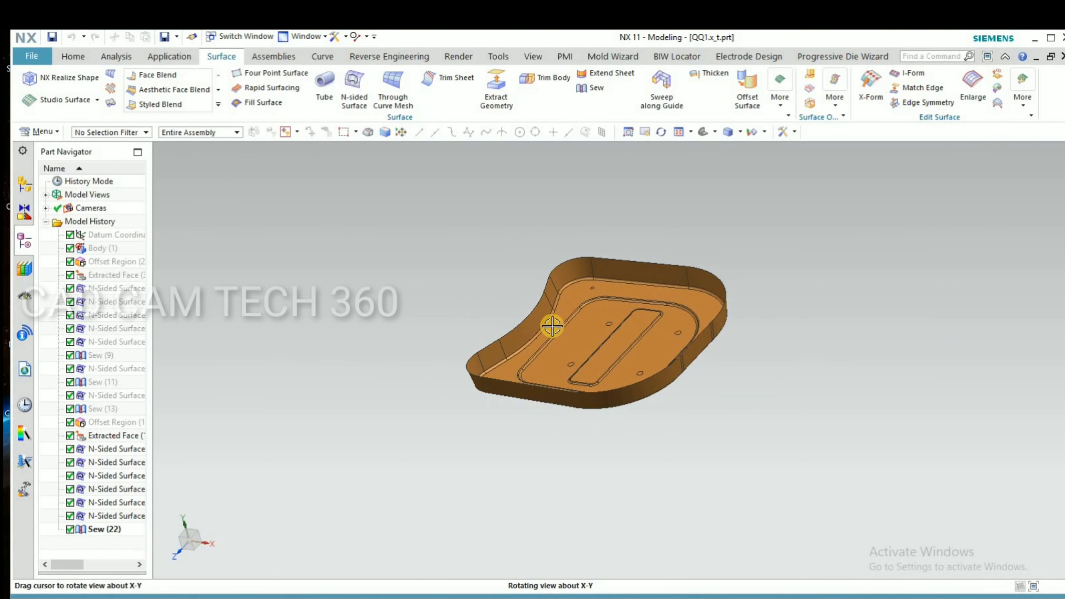
scroll(580, 301, up, 1)
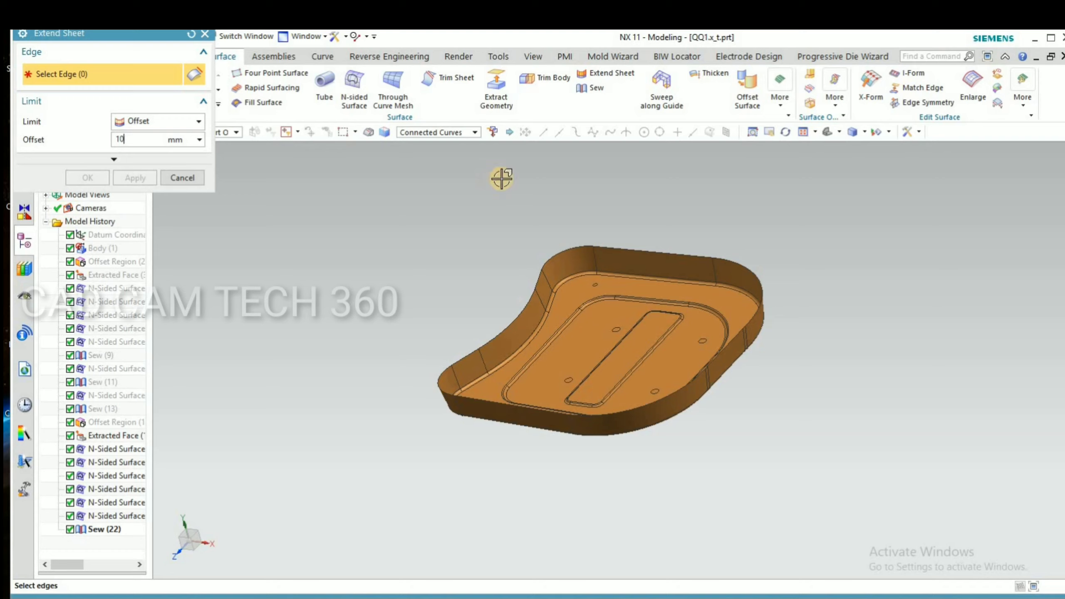
click(614, 232)
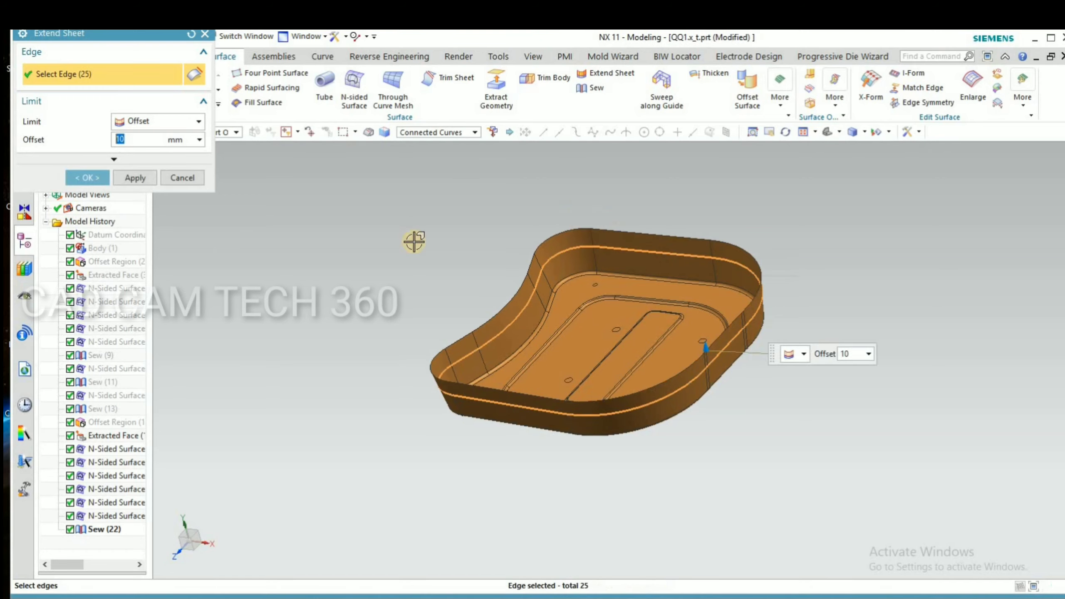
click(98, 178)
Start a vector-type Law Extension from the entire open rim of the extended tray sheet
scroll(304, 304, up, 1)
middle_drag(304, 304, 137, 121)
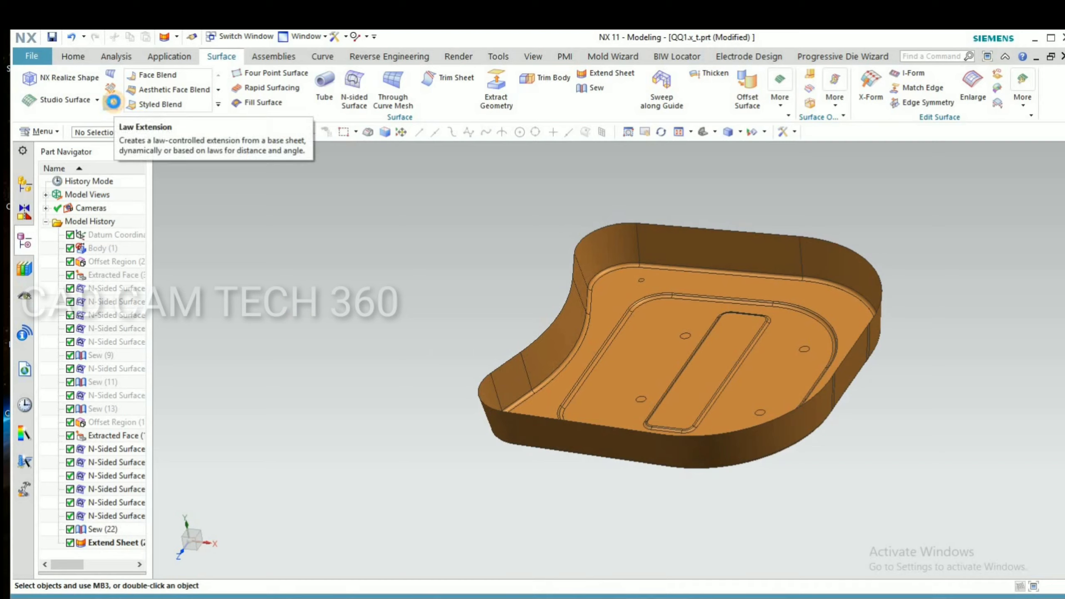
click(112, 101)
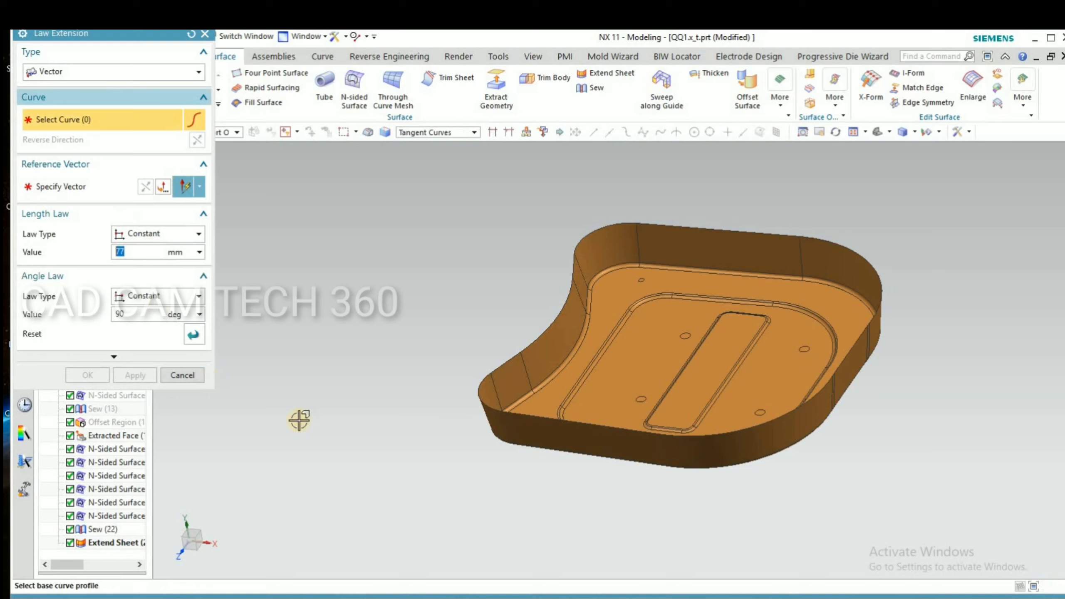
middle_drag(430, 335, 444, 361)
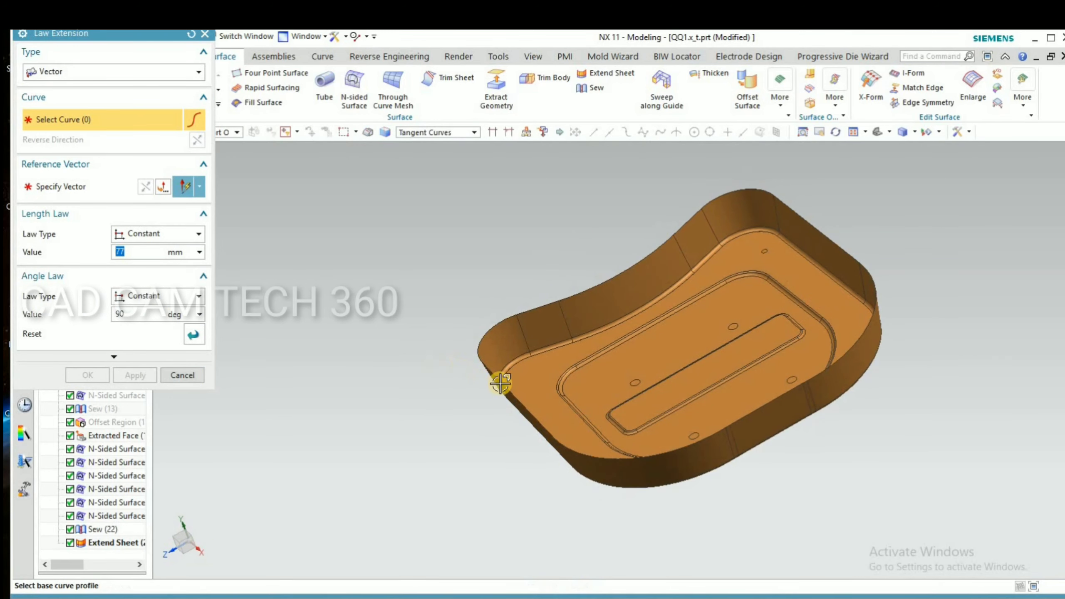
click(497, 383)
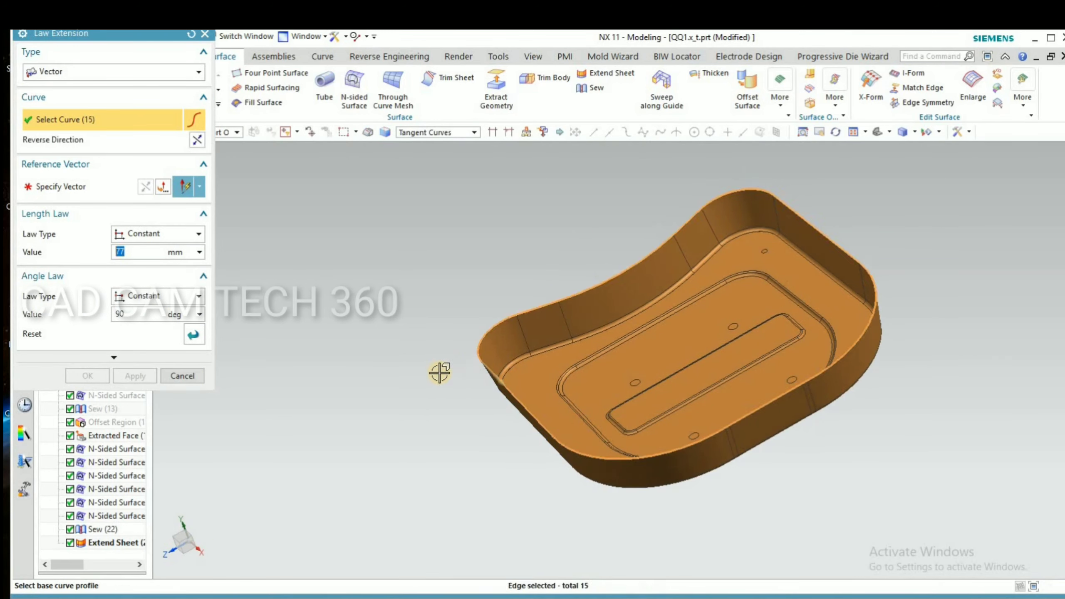
middle_click(423, 353)
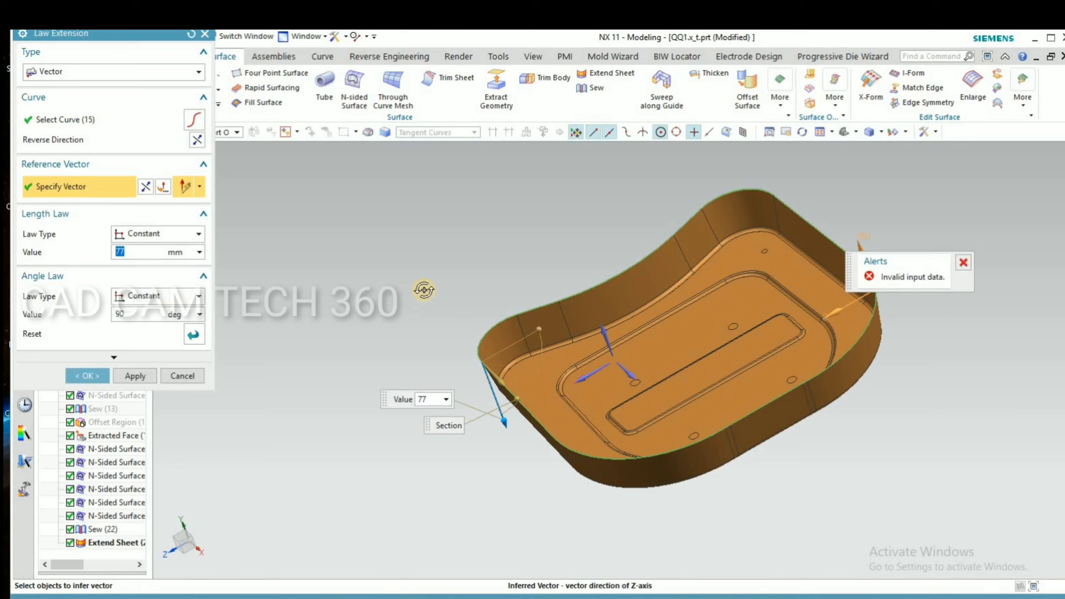
Try the law extension with a 180° angle, an X-axis reference vector and a 35 mm length
middle_drag(424, 289, 420, 278)
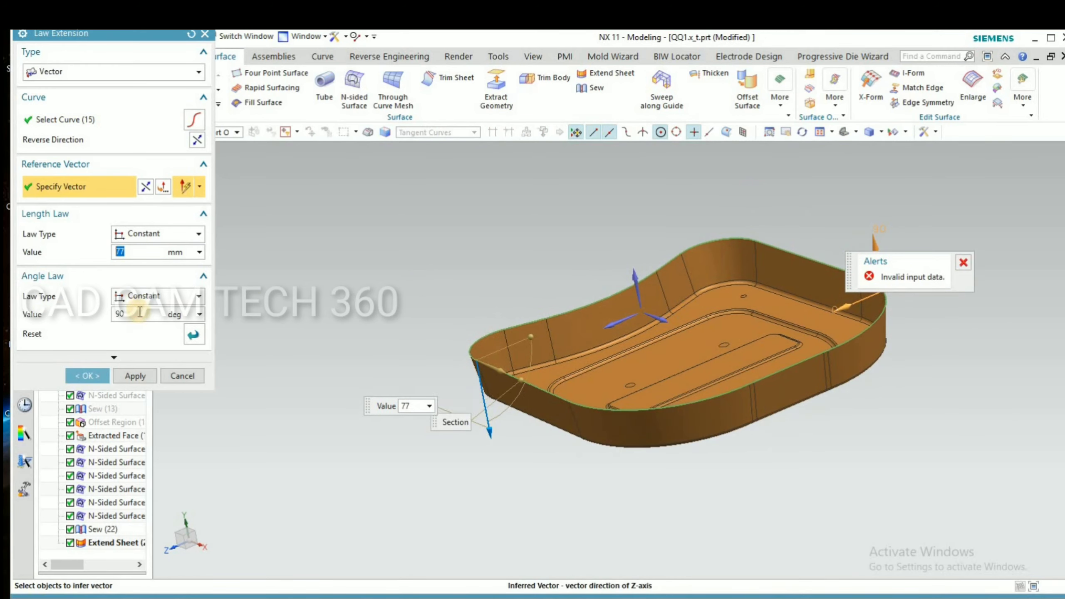
click(114, 313)
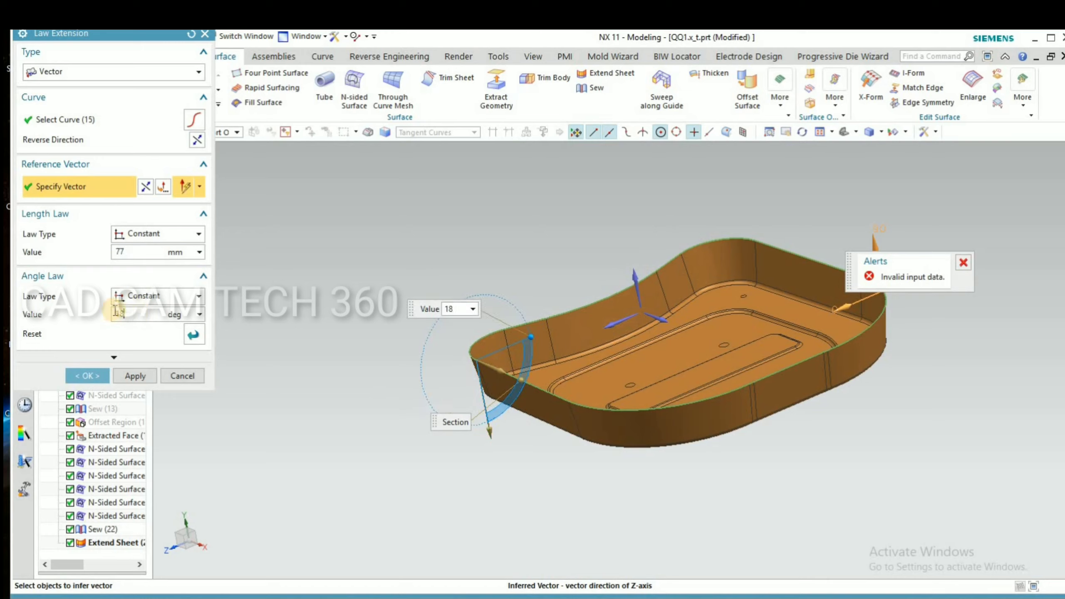
click(142, 252)
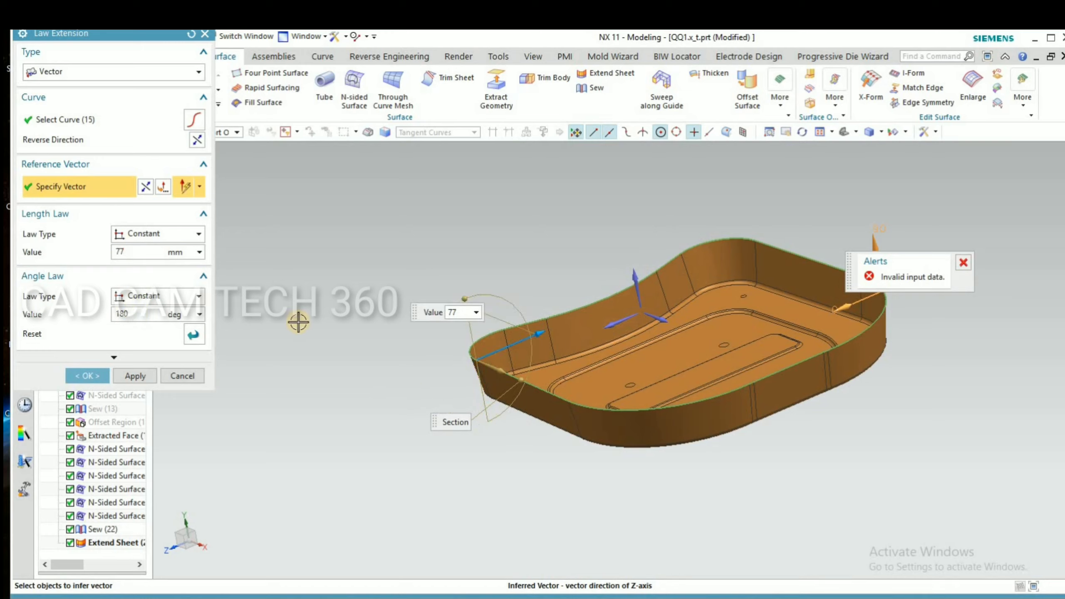
middle_drag(321, 340, 302, 337)
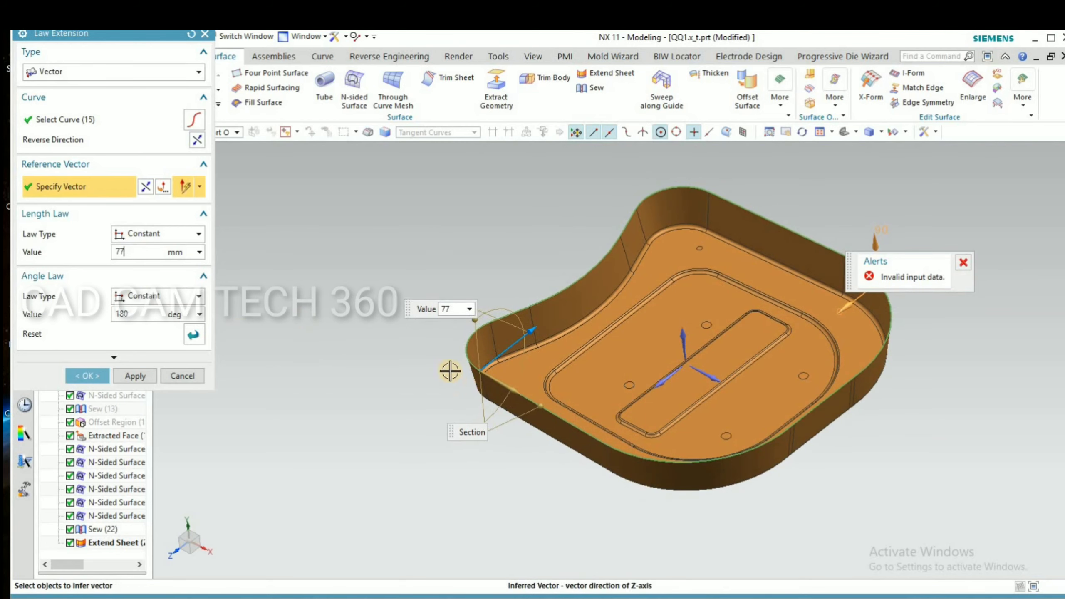
middle_drag(450, 370, 503, 373)
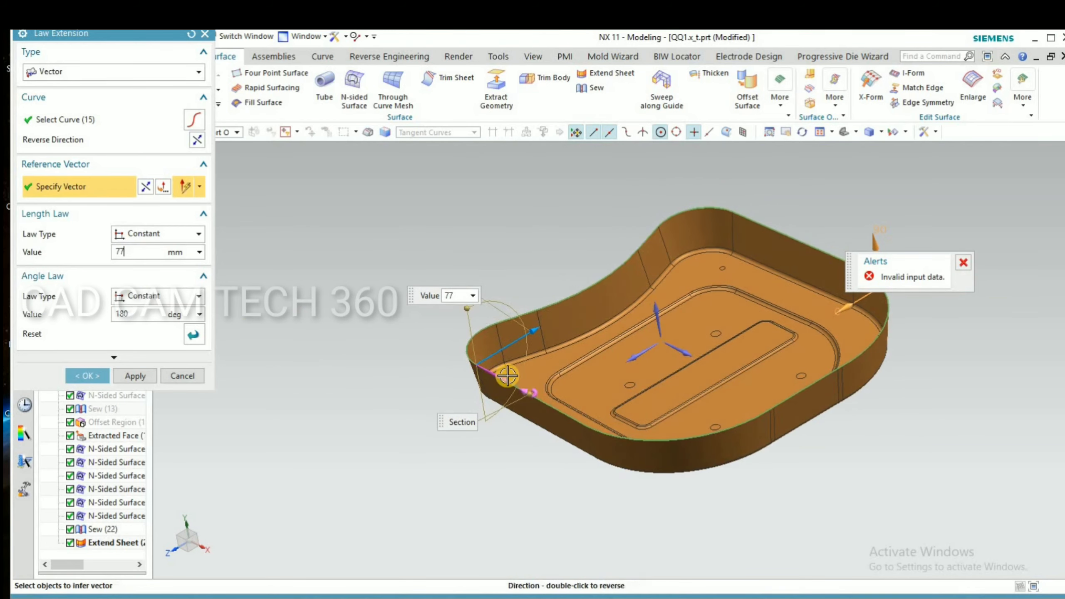
click(689, 351)
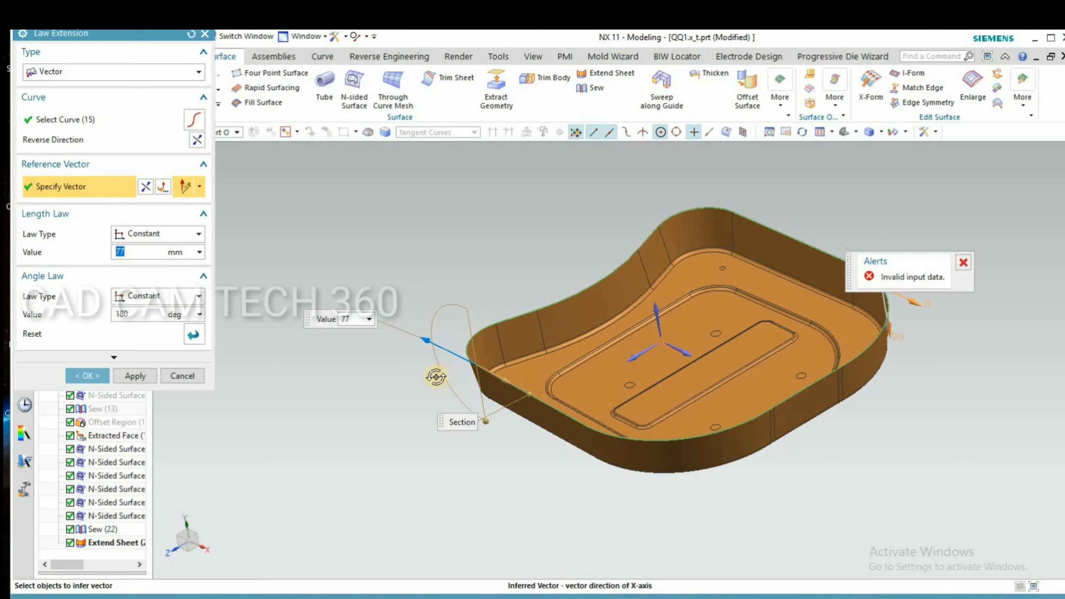
middle_drag(436, 377, 425, 273)
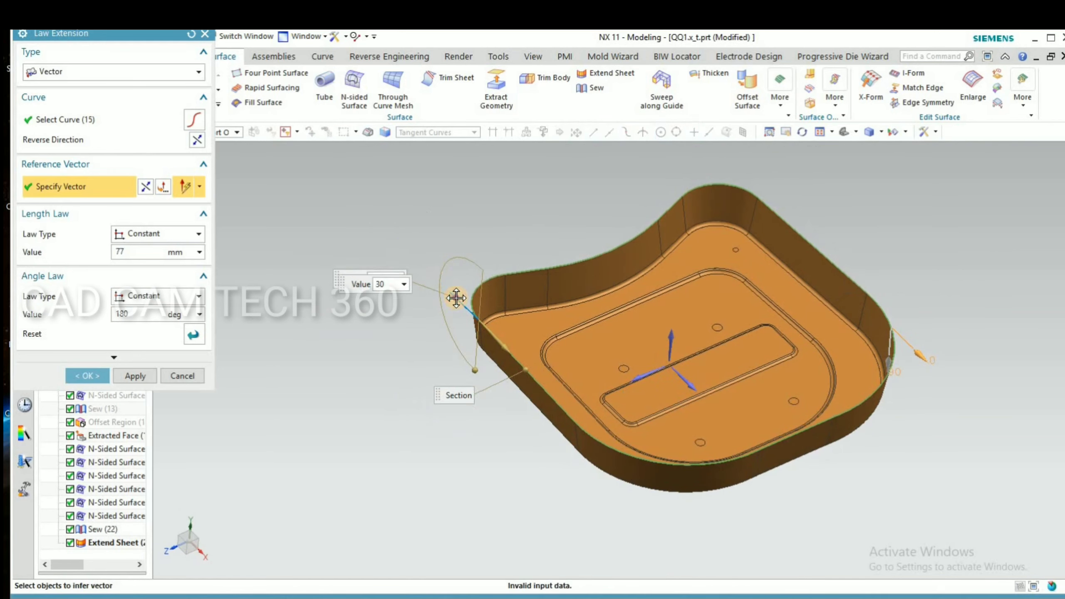
click(435, 297)
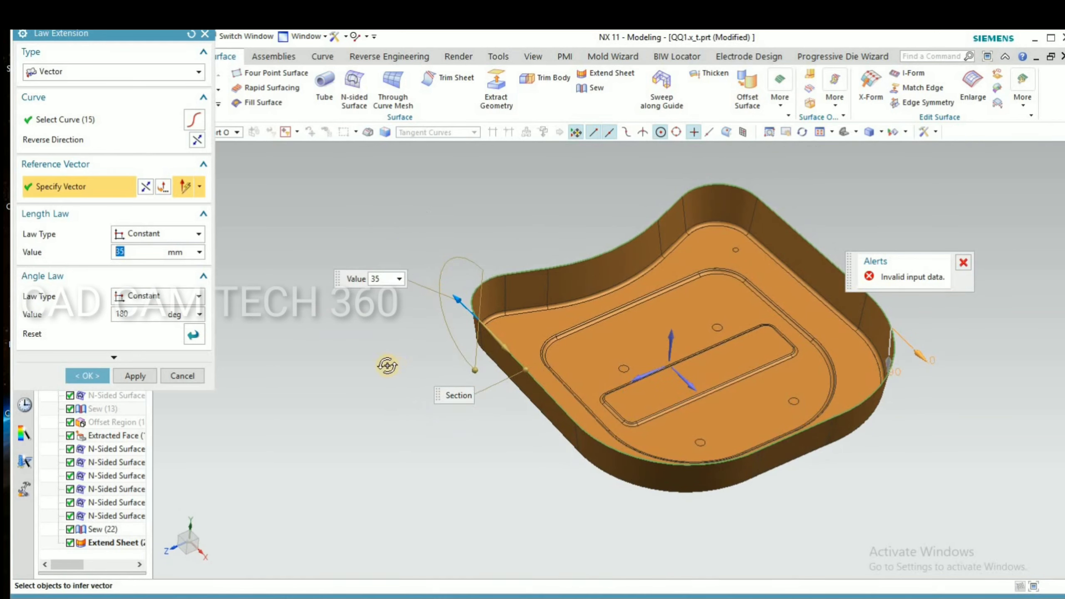
Set the law extension's reference vector to the inferred direction normal to the tray floor, with a 90° angle
middle_drag(386, 365, 373, 352)
click(199, 188)
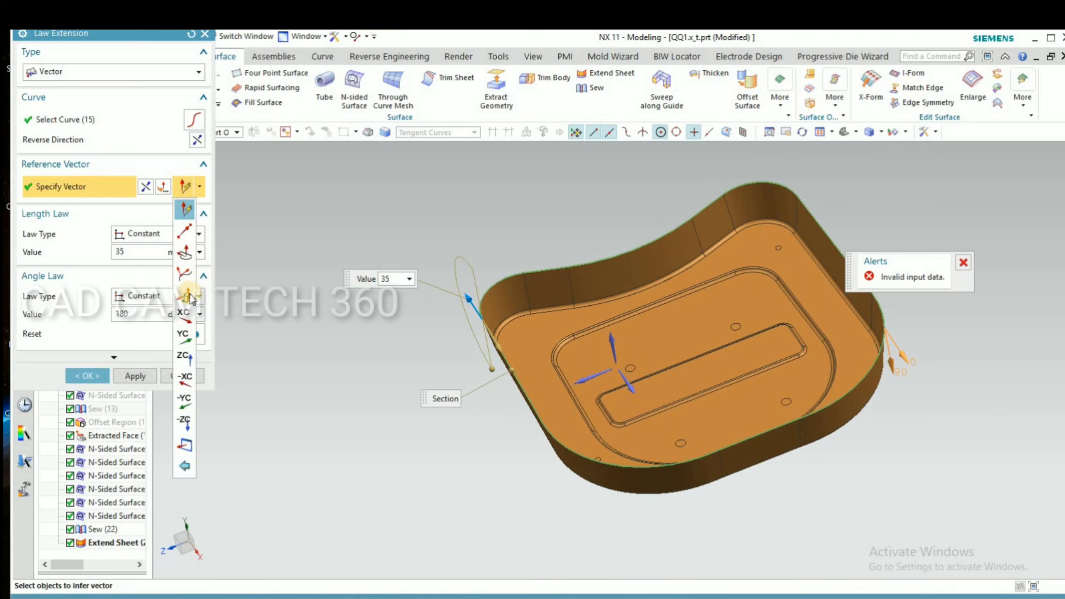
click(188, 297)
click(204, 191)
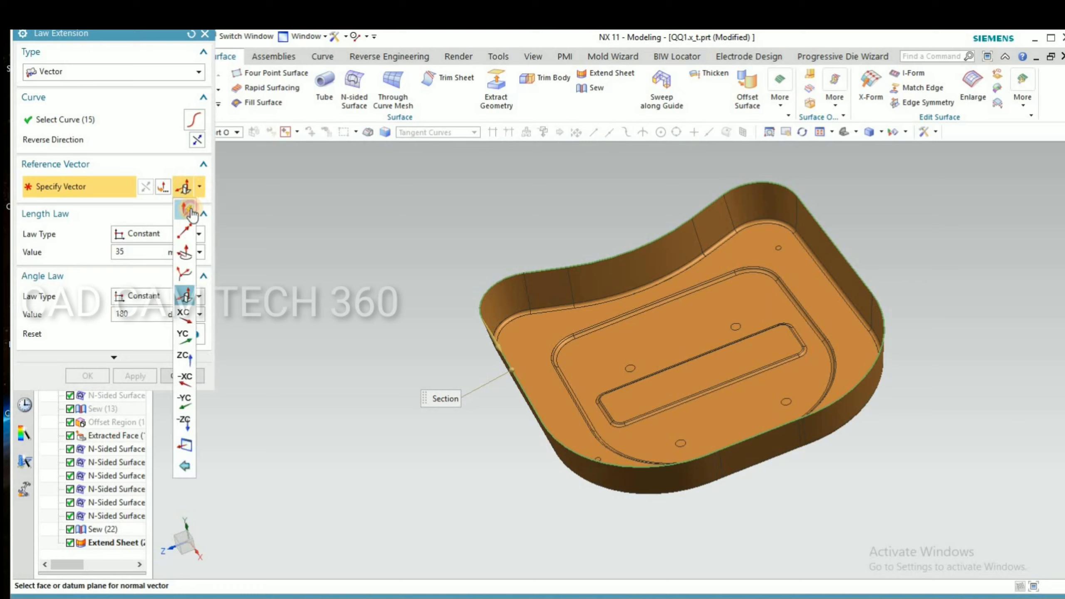
click(191, 208)
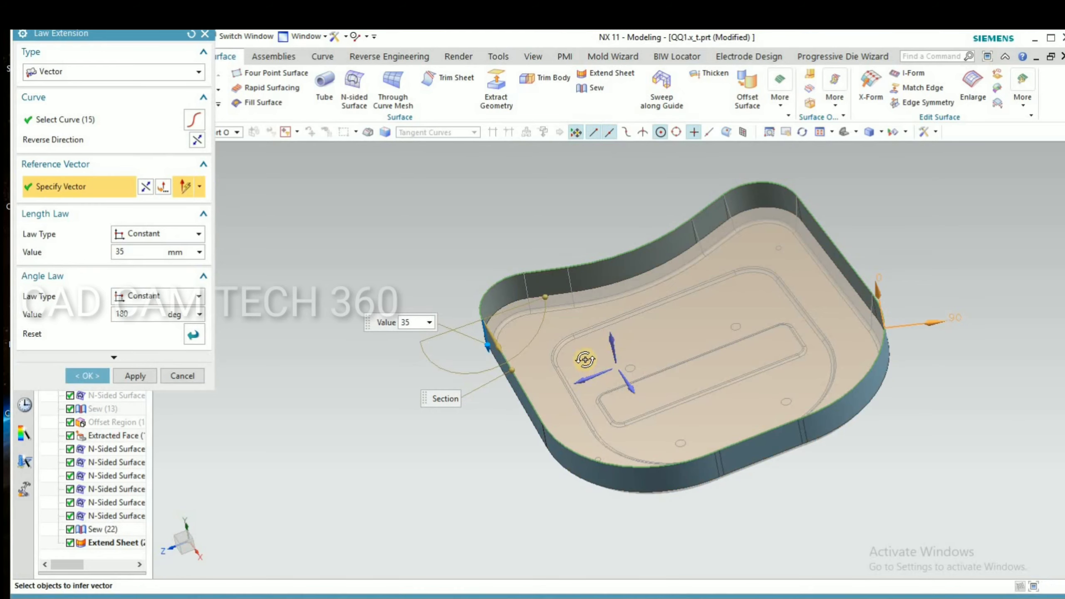
mouse_move(585, 360)
middle_down()
mouse_move(582, 334)
mouse_move(584, 359)
middle_up()
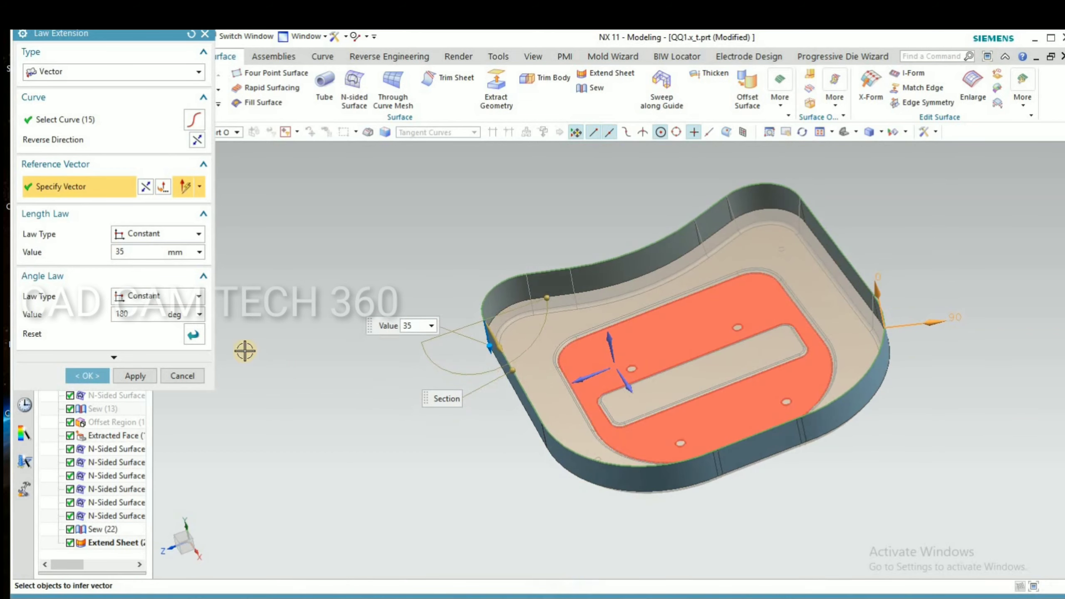
click(133, 315)
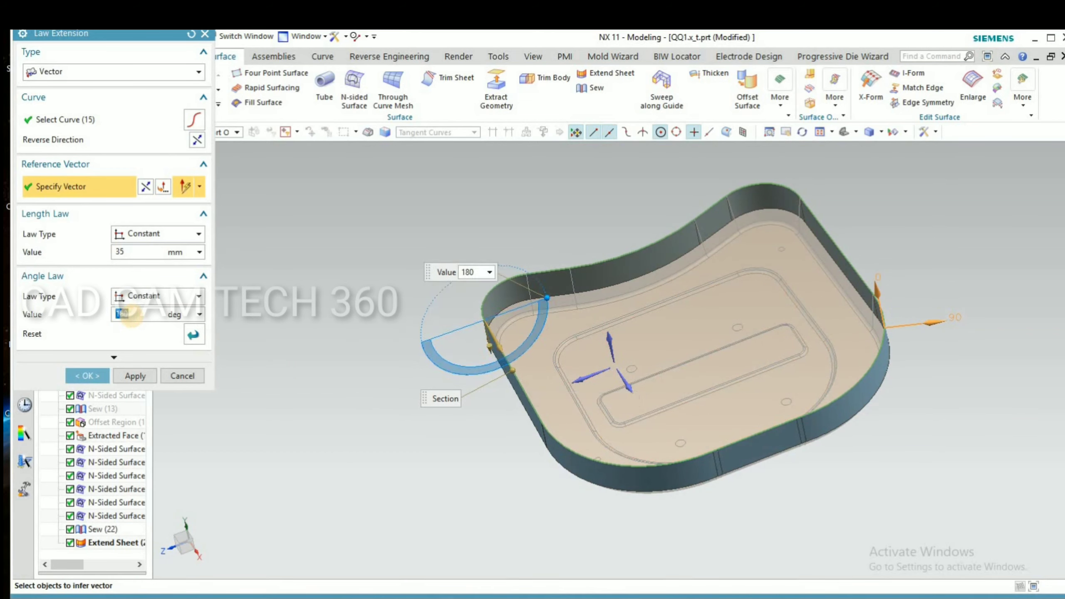
click(140, 251)
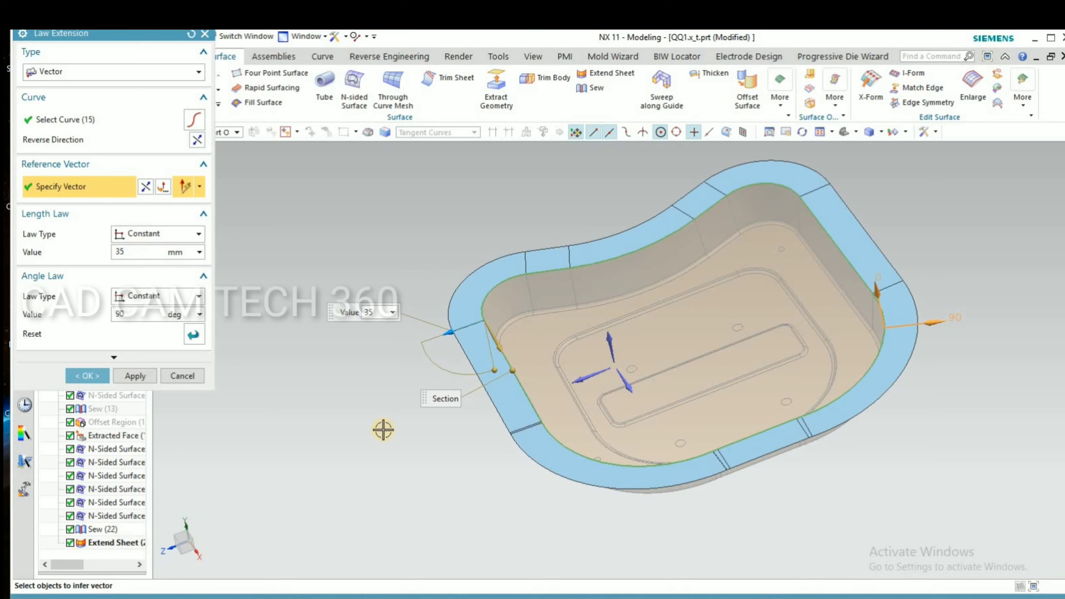
Set the flange's extension length to 190 mm and create the law extension
scroll(395, 451, down, 2)
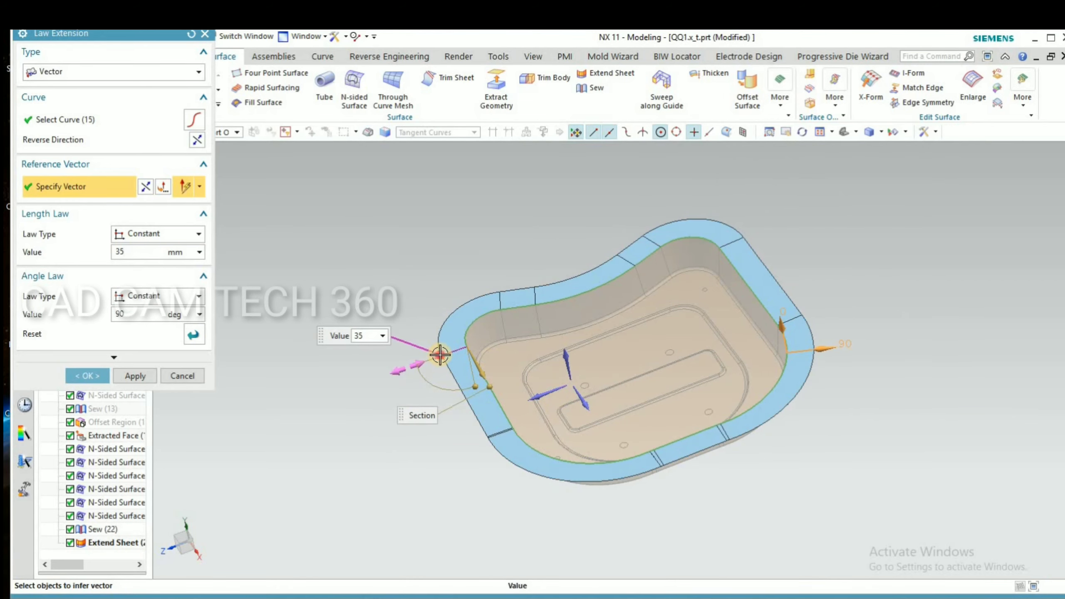
drag(431, 357, 341, 391)
click(88, 375)
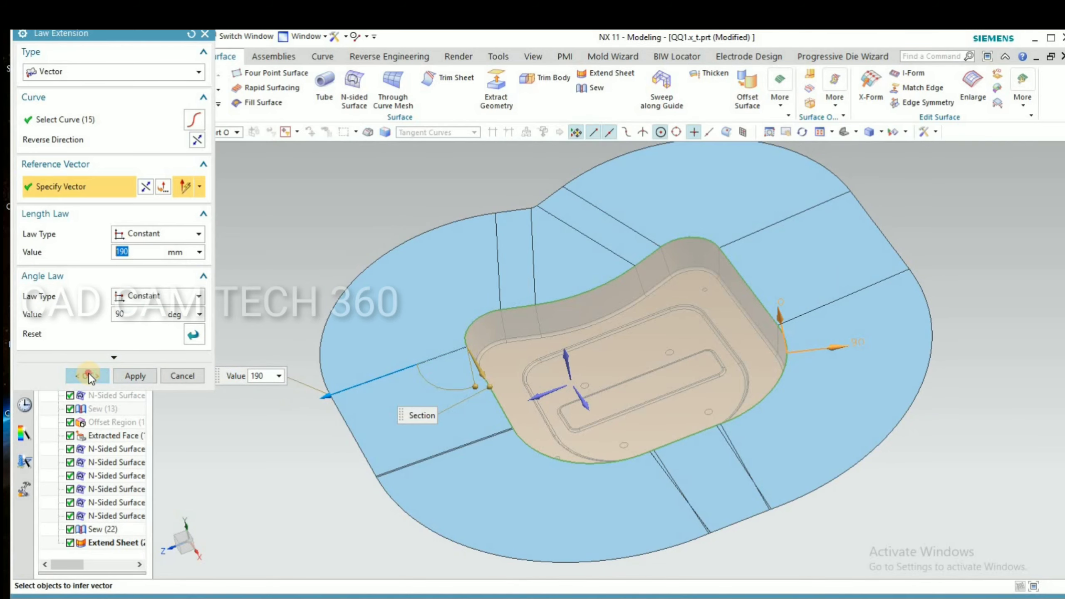
middle_drag(544, 362, 508, 385)
key(F8)
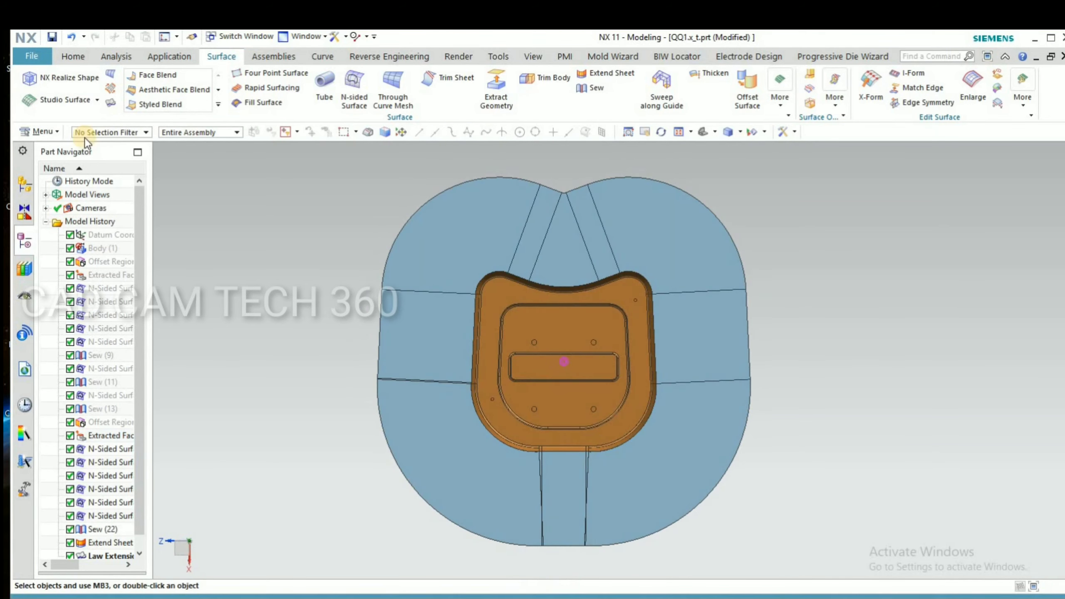
click(75, 55)
click(30, 82)
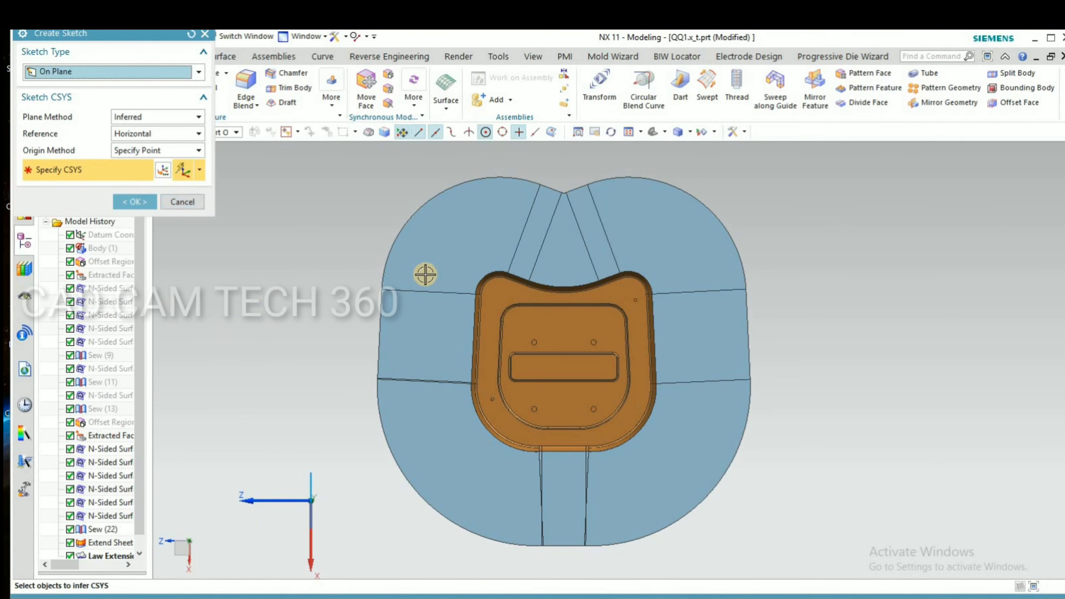
scroll(425, 274, down, 4)
click(177, 202)
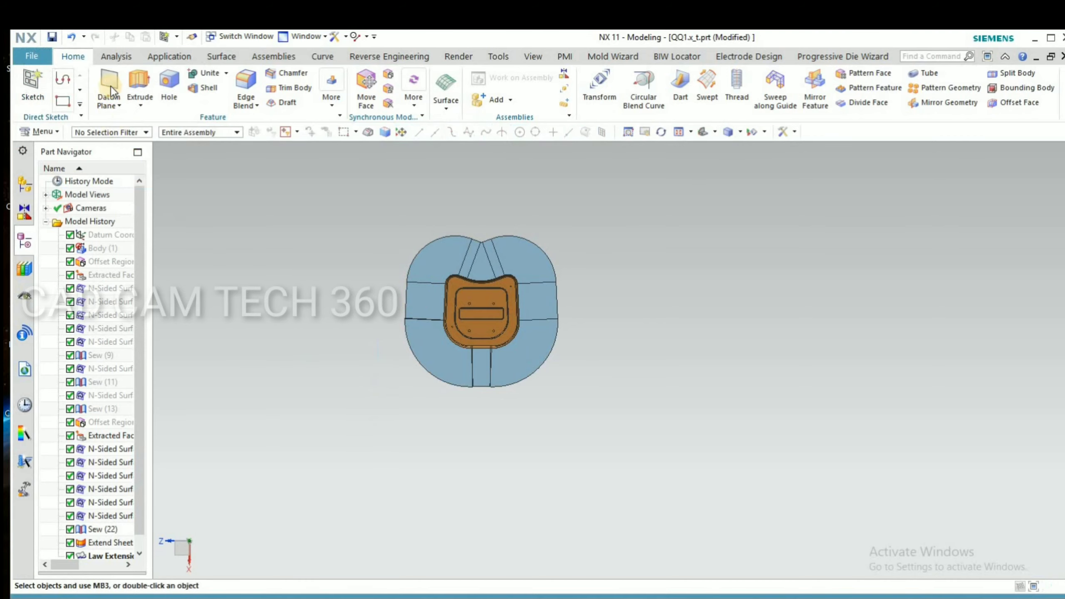
Create a datum plane of type XC-ZC Plane at 0 mm from the WCS
click(114, 97)
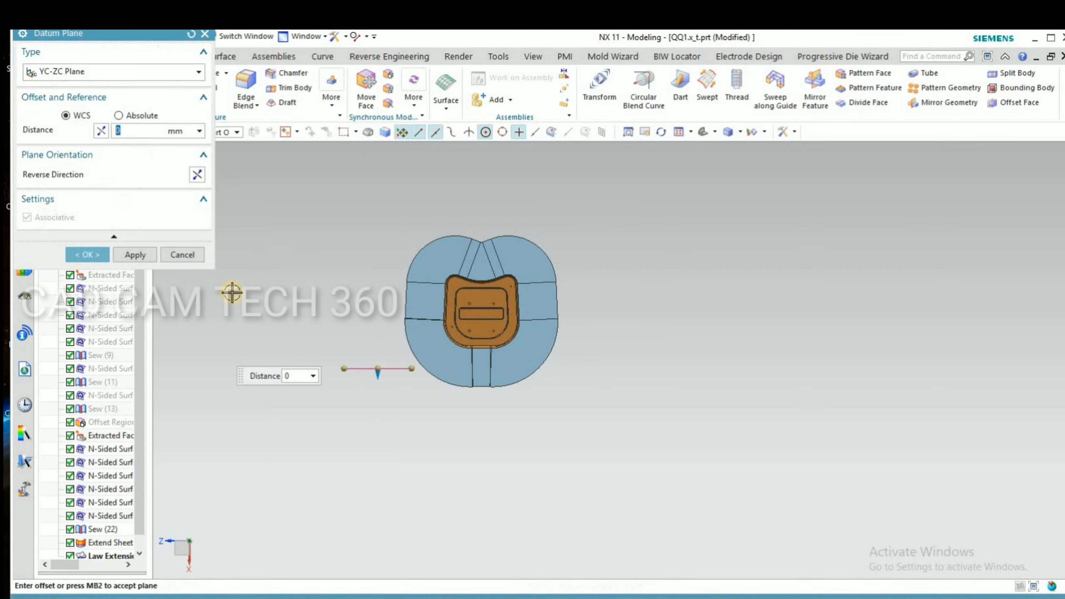
click(85, 73)
click(52, 235)
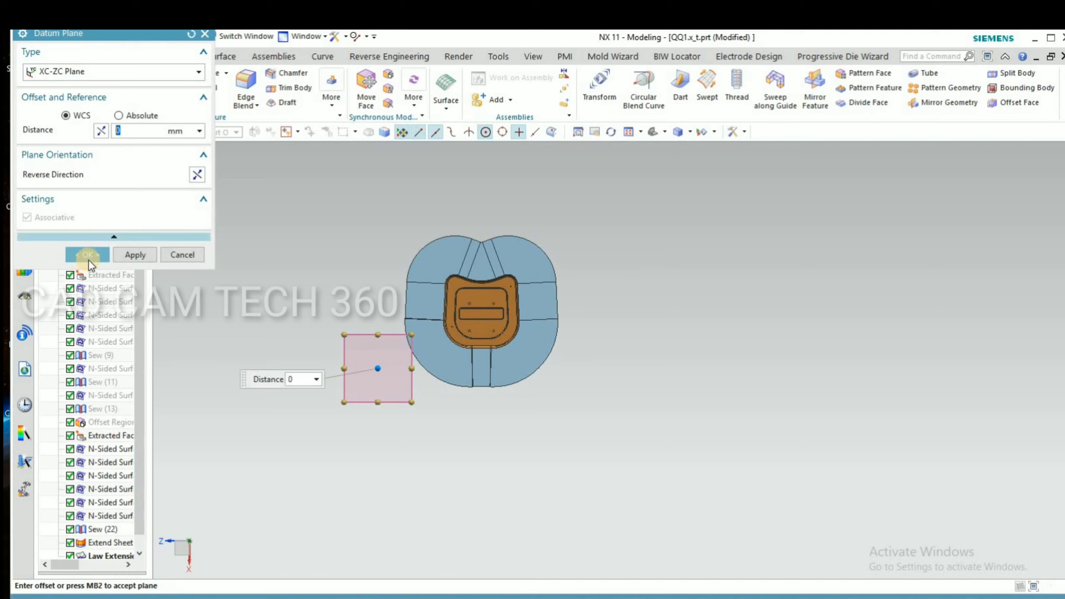
click(88, 254)
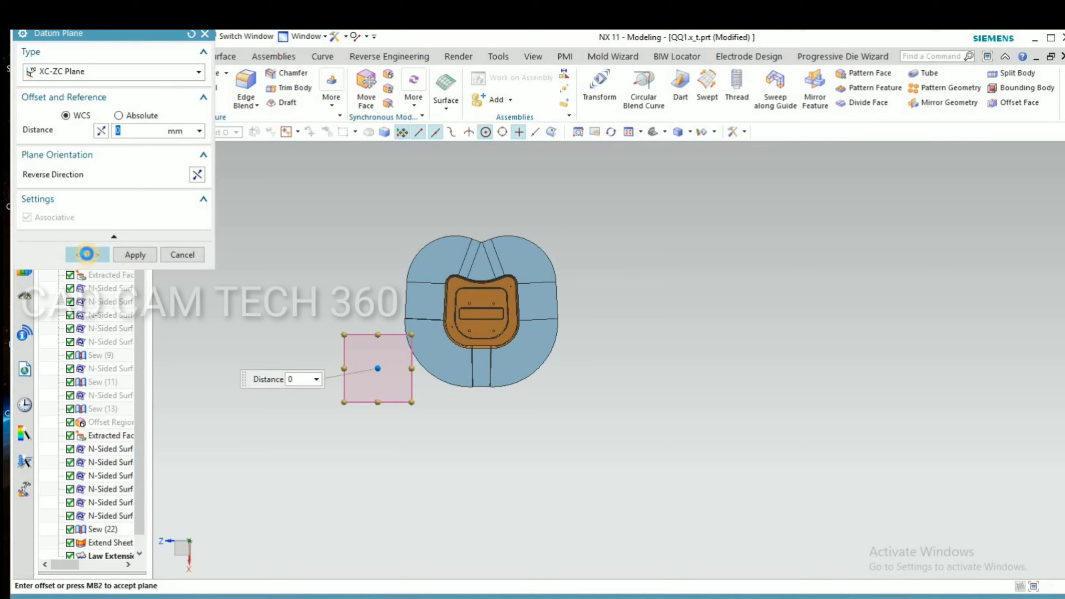
Sketch a rectangle about 500 by 450 mm around the tray on the XC-ZC datum plane and finish the sketch
click(358, 337)
click(137, 203)
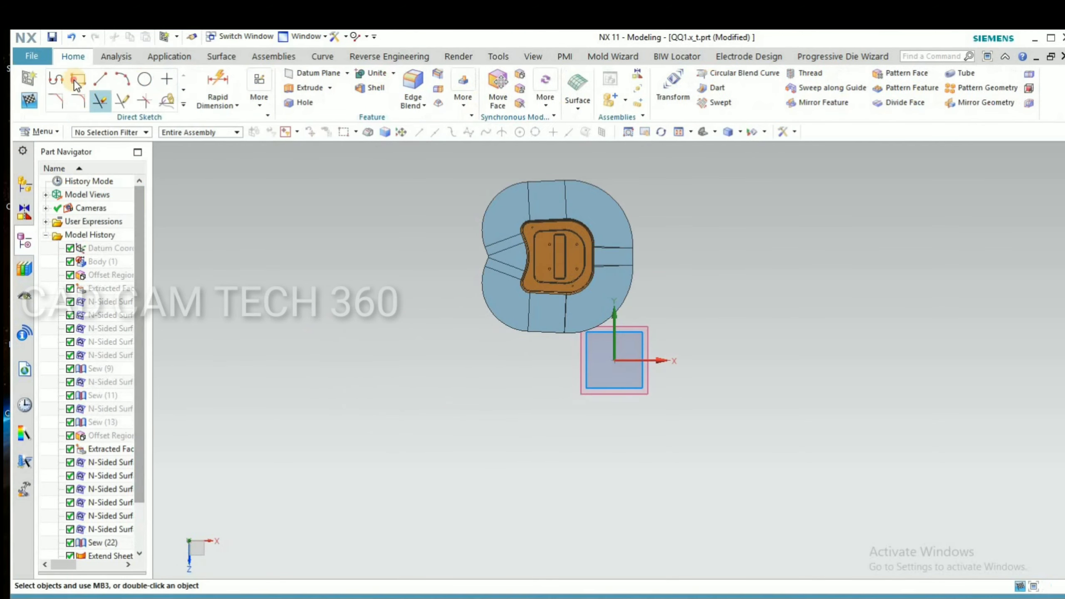
click(75, 79)
scroll(515, 240, up, 4)
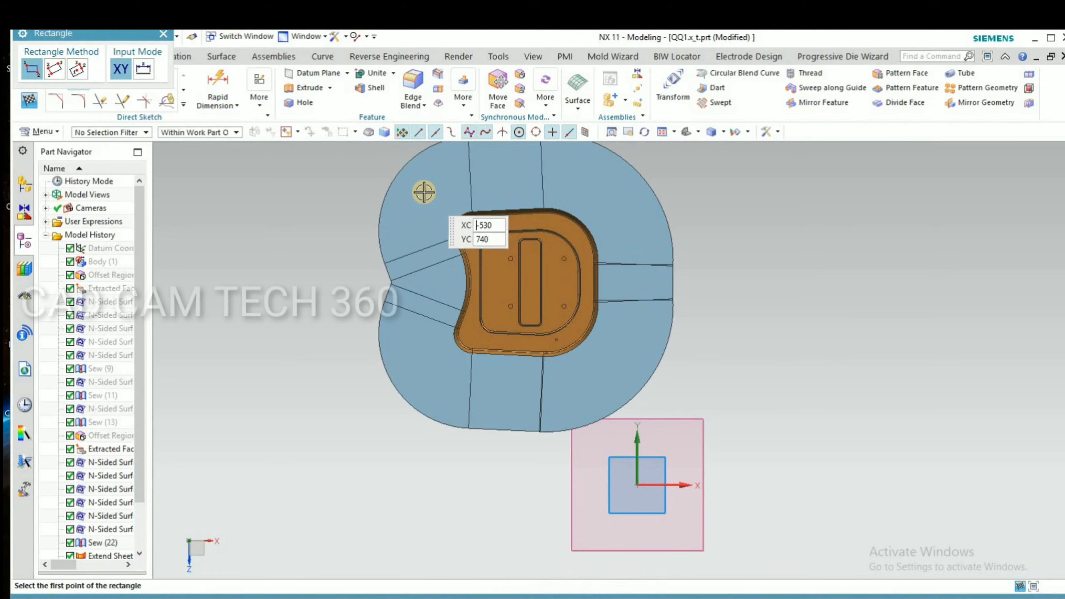
click(424, 192)
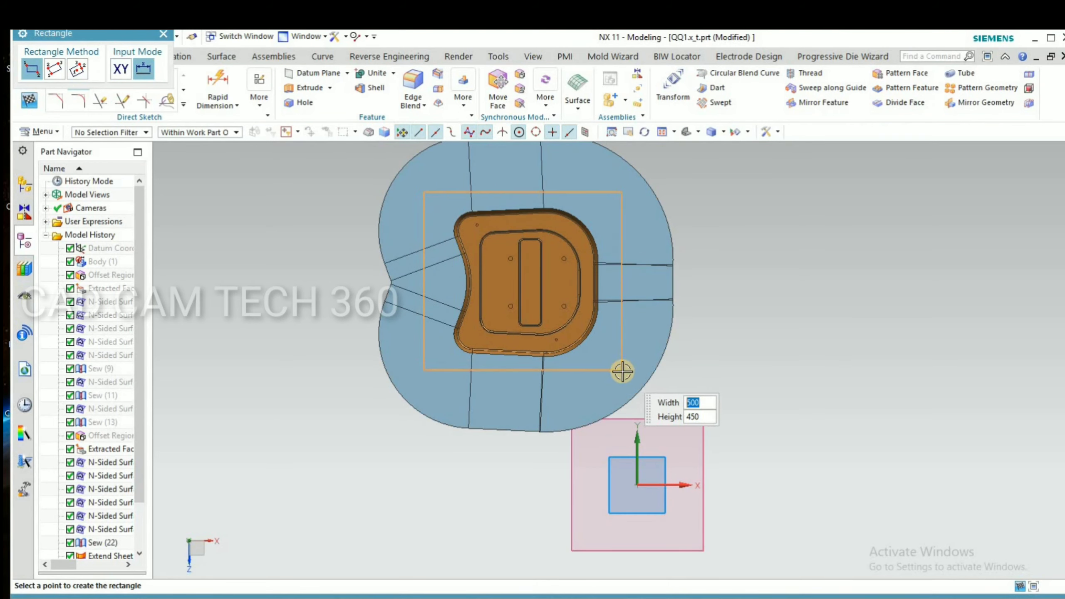
click(617, 371)
key(Escape)
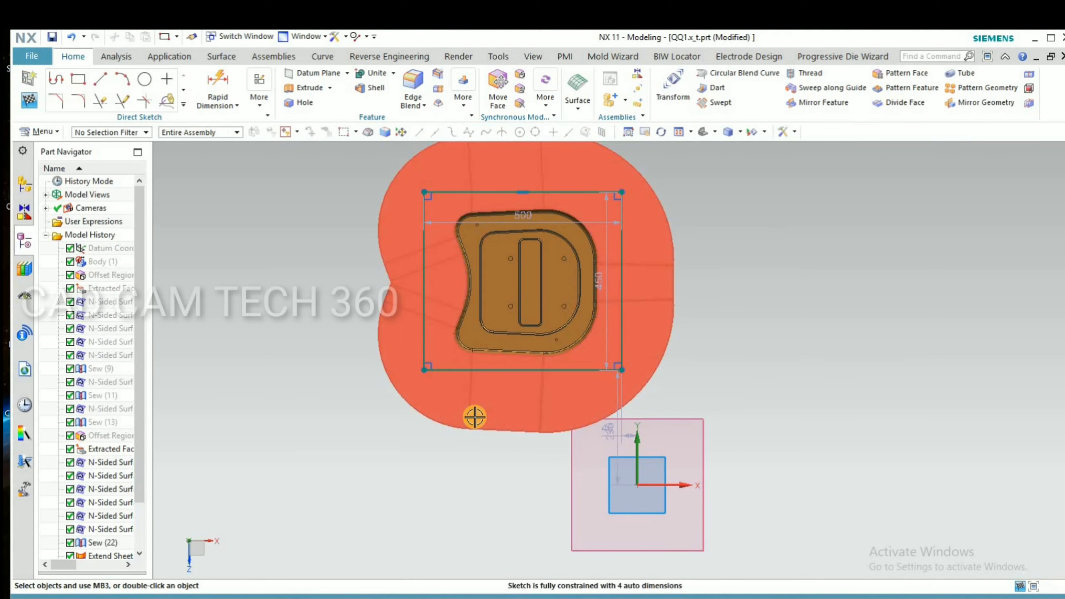
key(ctrl+q)
Start an extrusion of the sketched rectangle around the tray with the direction set to YC
mouse_move(430, 352)
middle_down()
mouse_move(356, 335)
mouse_move(331, 242)
middle_up()
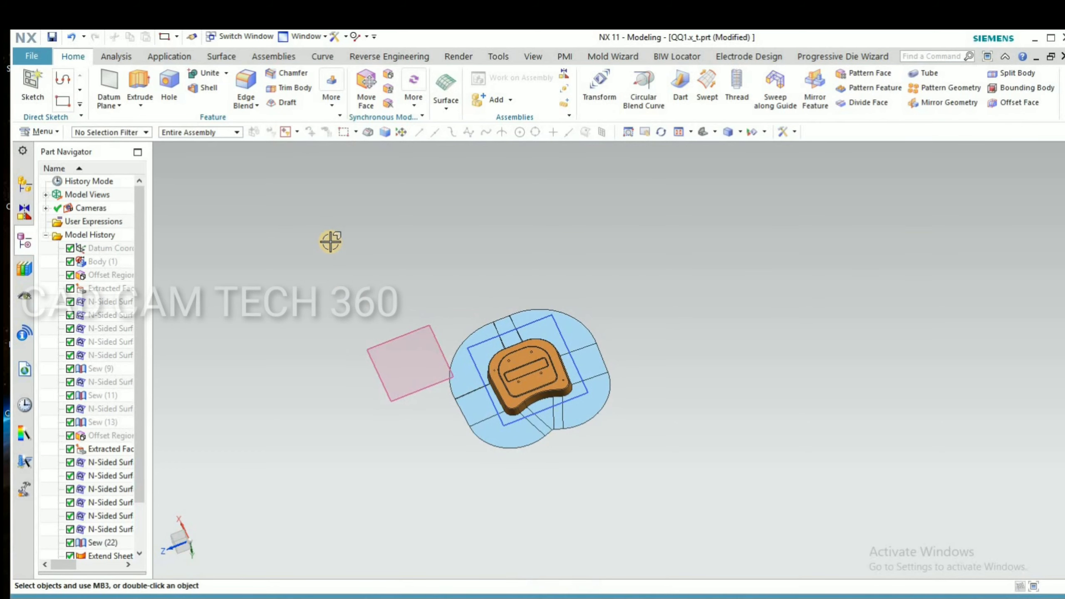
key(x)
click(489, 352)
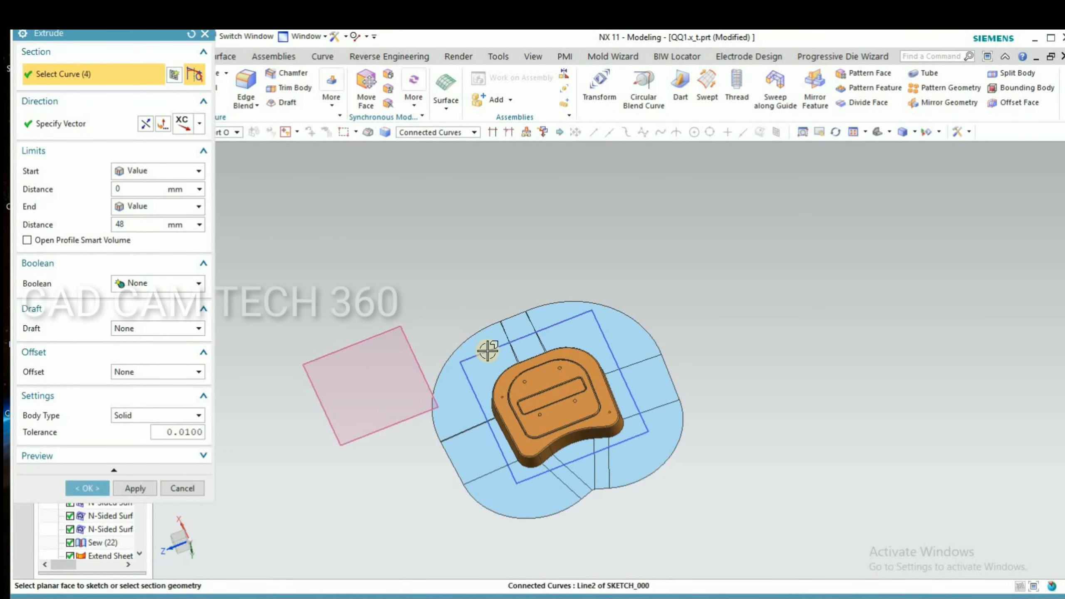
mouse_move(487, 359)
middle_down()
mouse_move(484, 393)
mouse_move(484, 378)
middle_up()
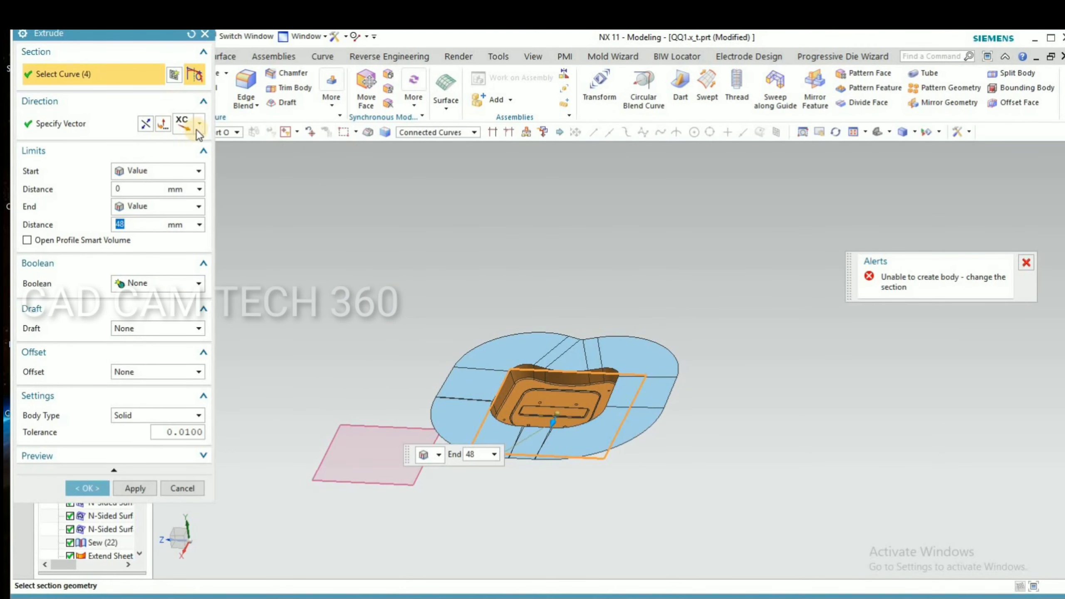
click(182, 123)
click(182, 271)
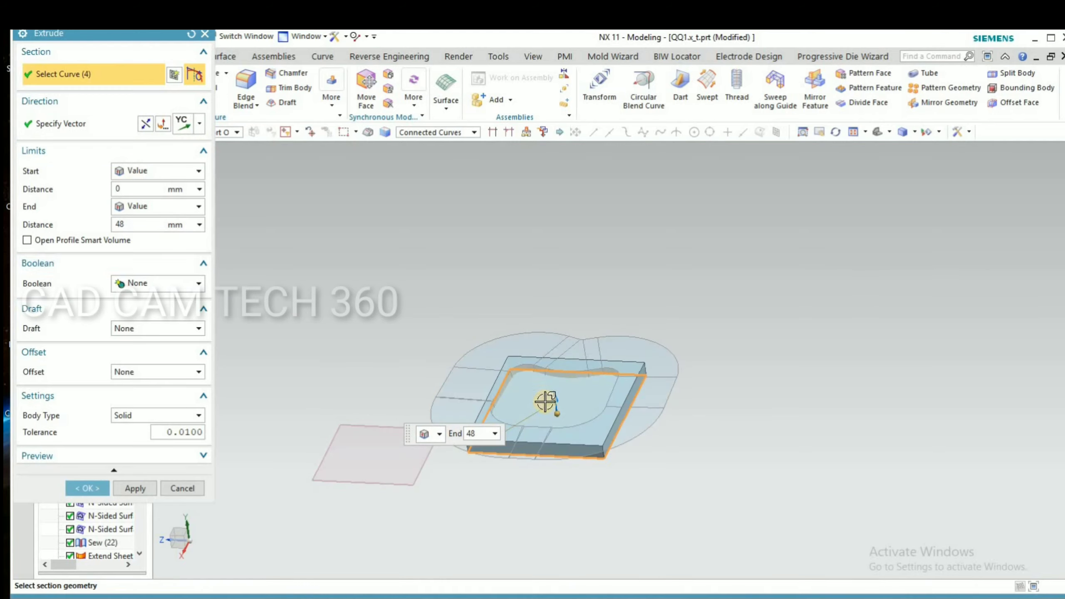
Set the extrusion's end to 150 mm, extend its start below the sketch plane, and create the solid block
middle_drag(546, 377, 549, 375)
key(F8)
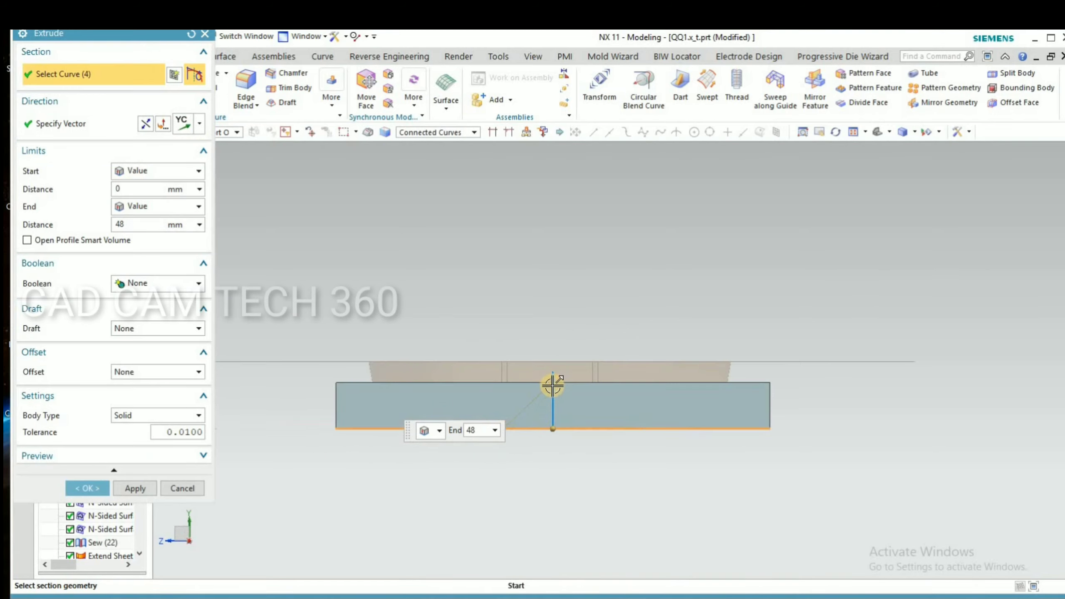
drag(554, 381, 553, 282)
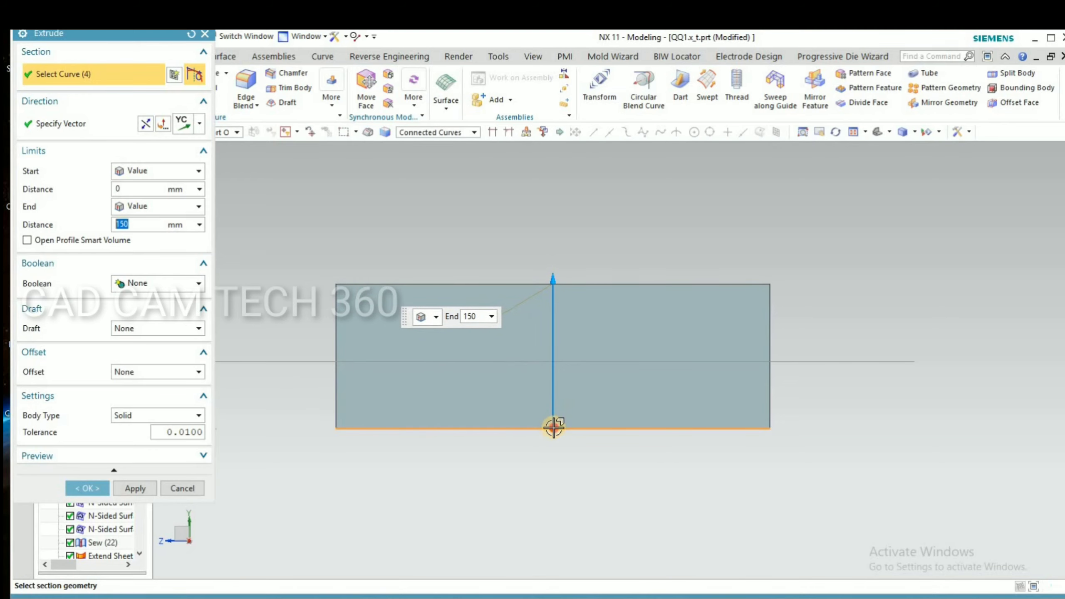
drag(552, 429, 560, 463)
click(87, 488)
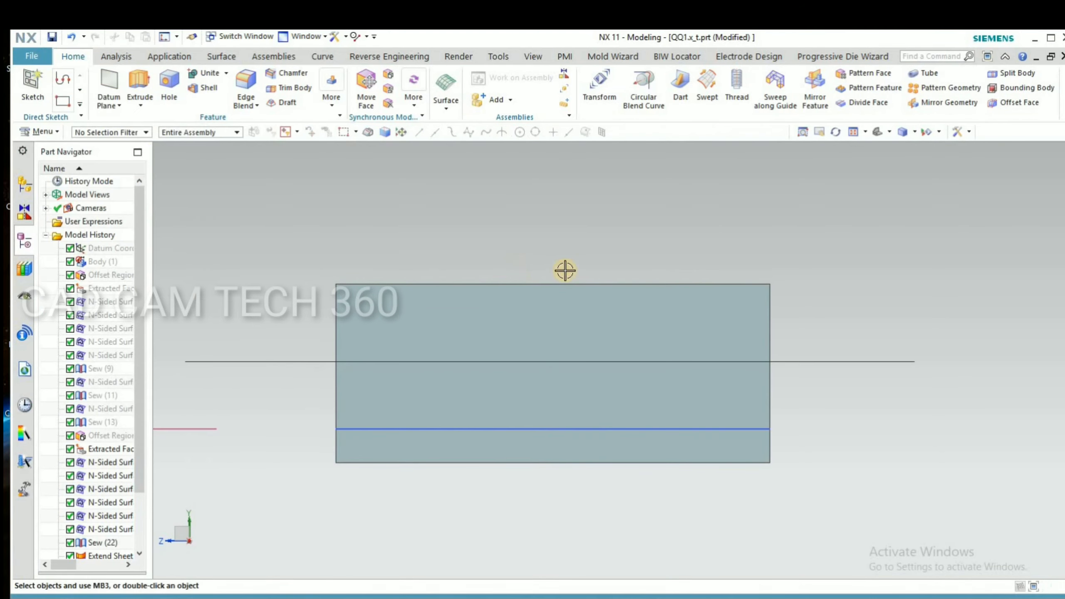
Hide the extruded block and the datum plane
middle_drag(566, 268, 566, 347)
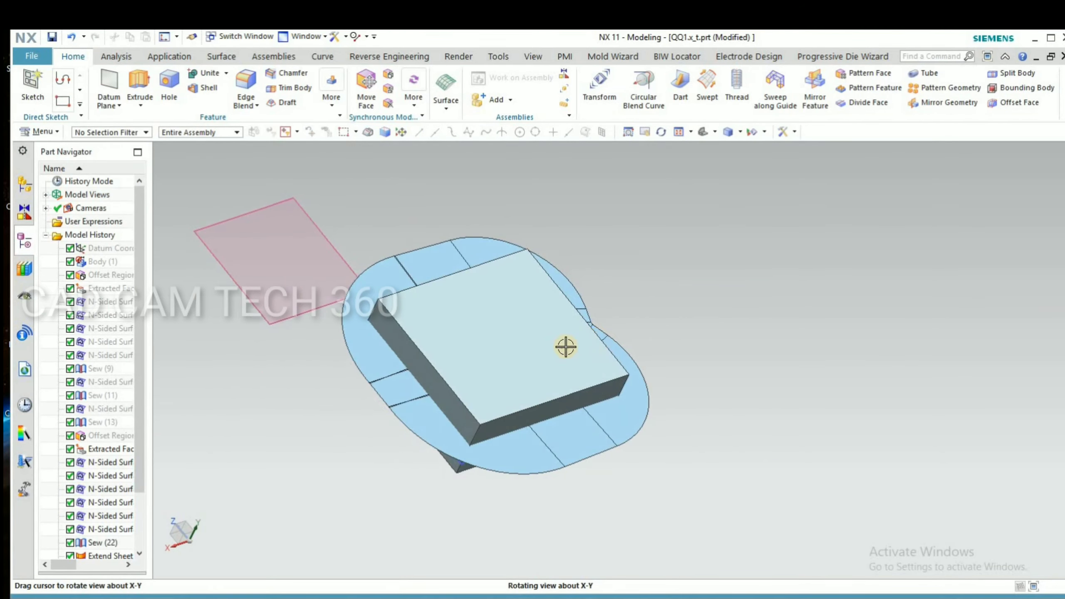
click(499, 358)
key(ctrl+b)
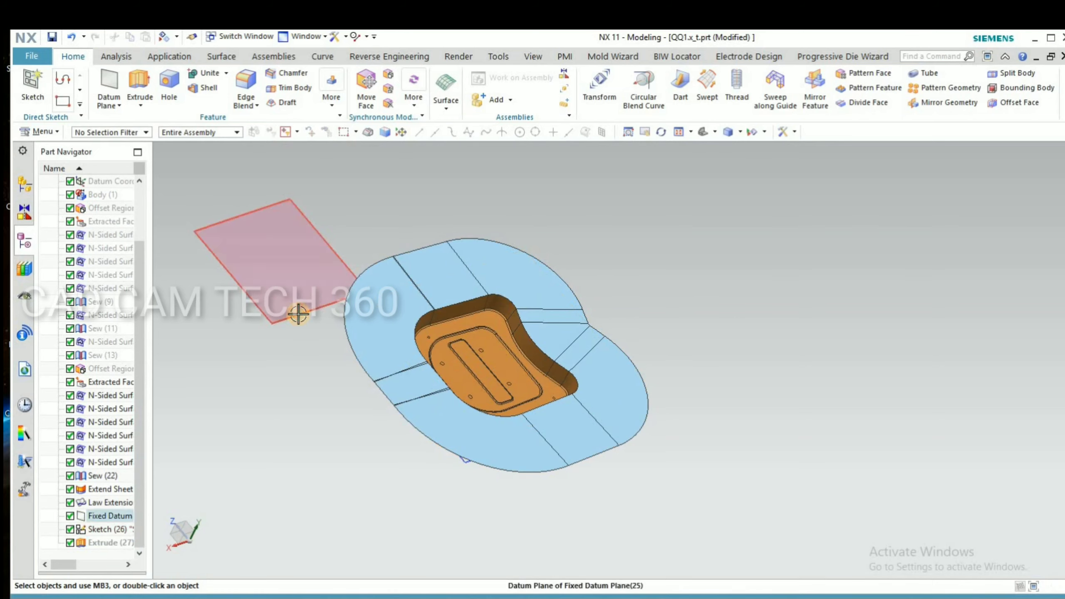
click(298, 310)
key(ctrl+b)
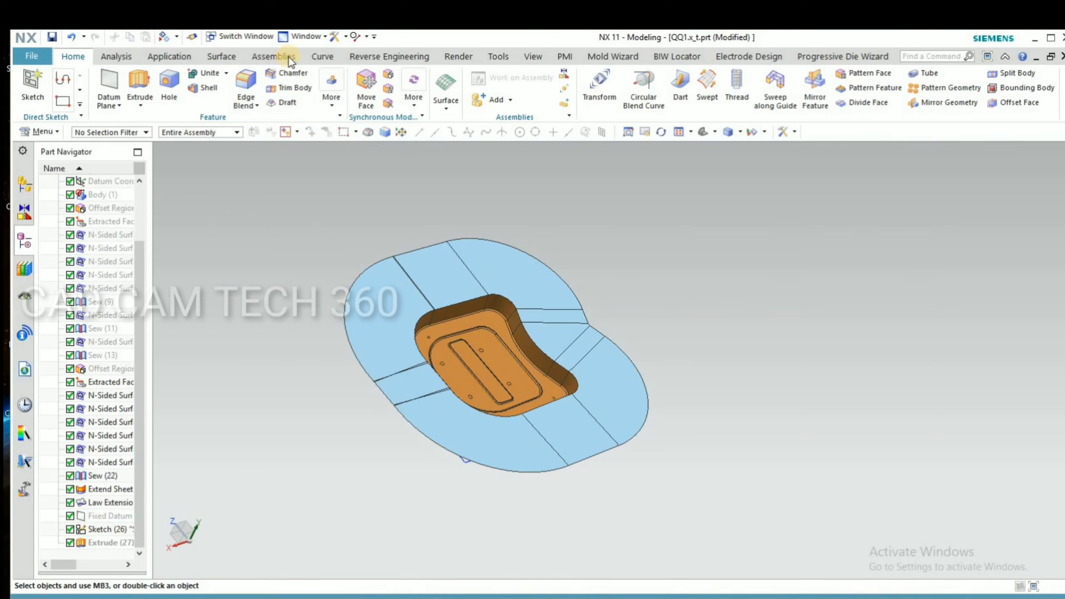
Sew the tray sheet to the surrounding flange sheet with a tolerance of .05
click(221, 56)
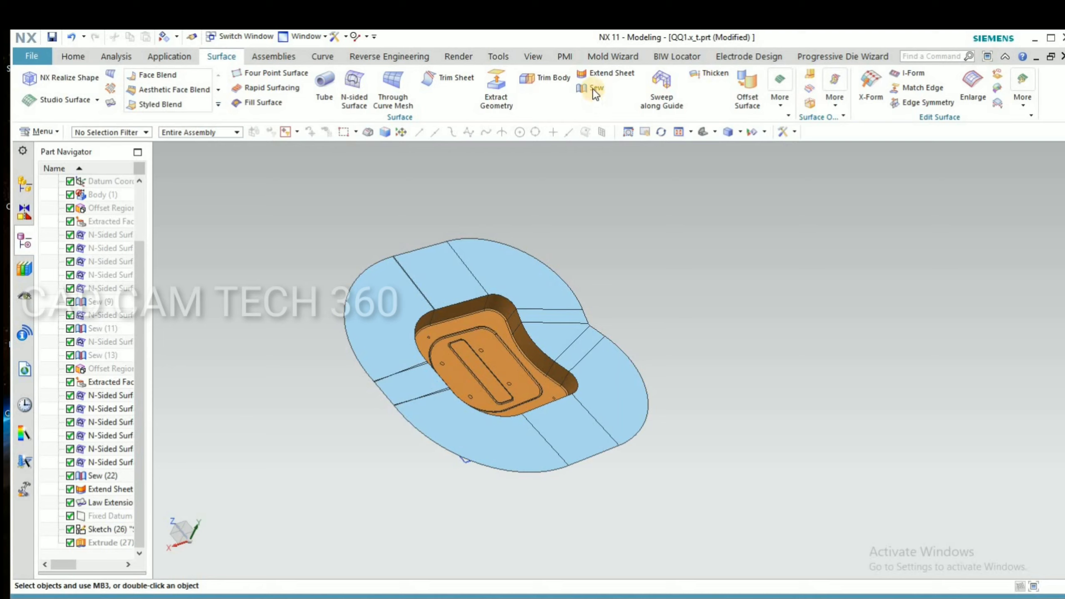
click(495, 335)
drag(266, 202, 707, 500)
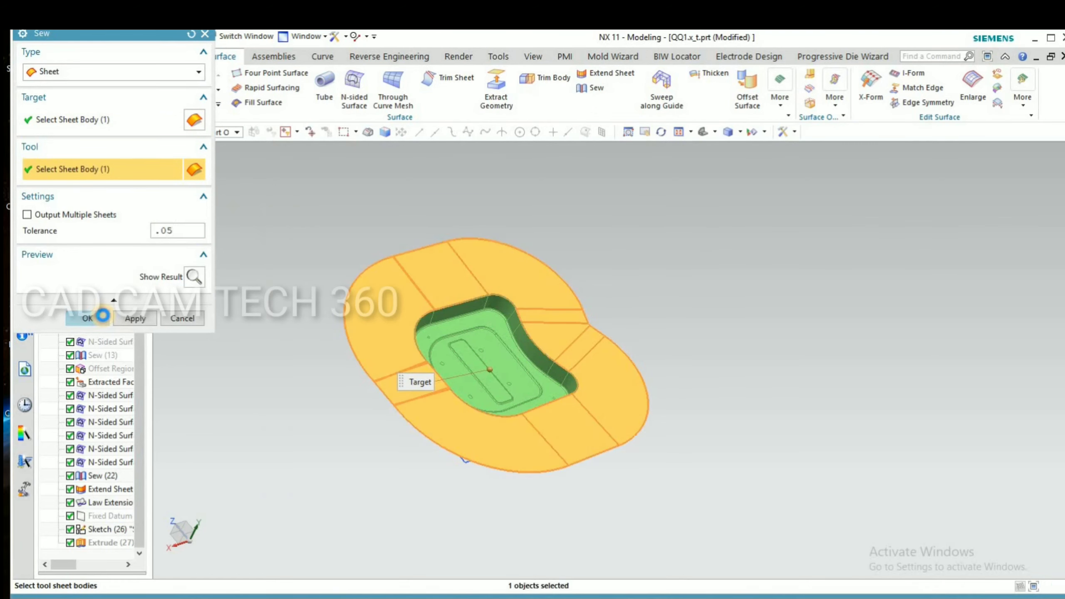
click(88, 317)
Show the hidden extruded block again
key(ctrl+shift+k)
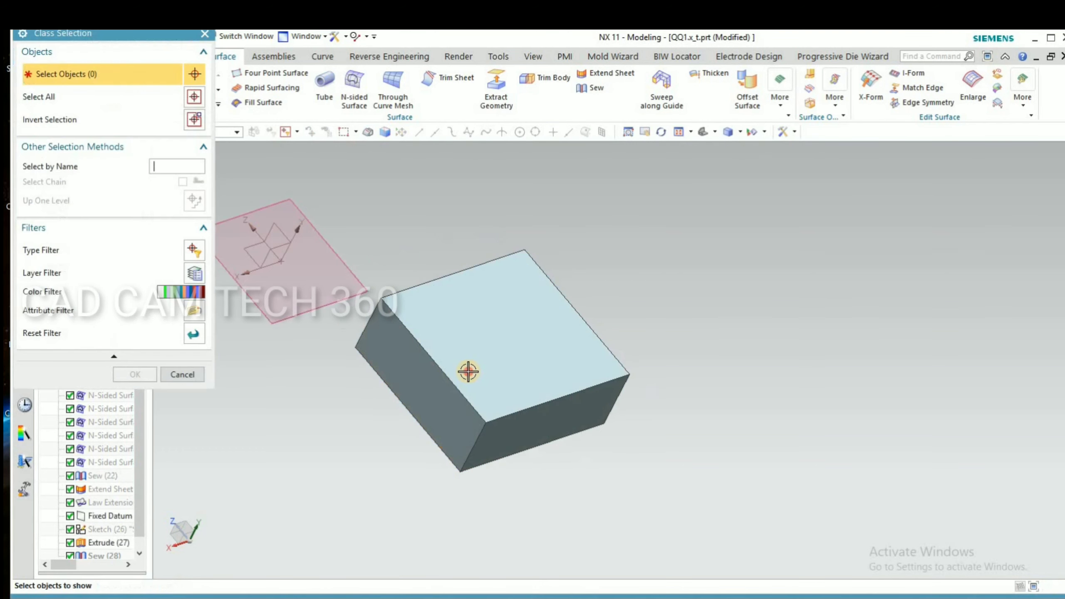
click(468, 373)
click(144, 376)
Trim the block with the sewn tray-and-flange sheet, reversing the direction to keep the portion containing the tray cavity
middle_drag(271, 420, 272, 409)
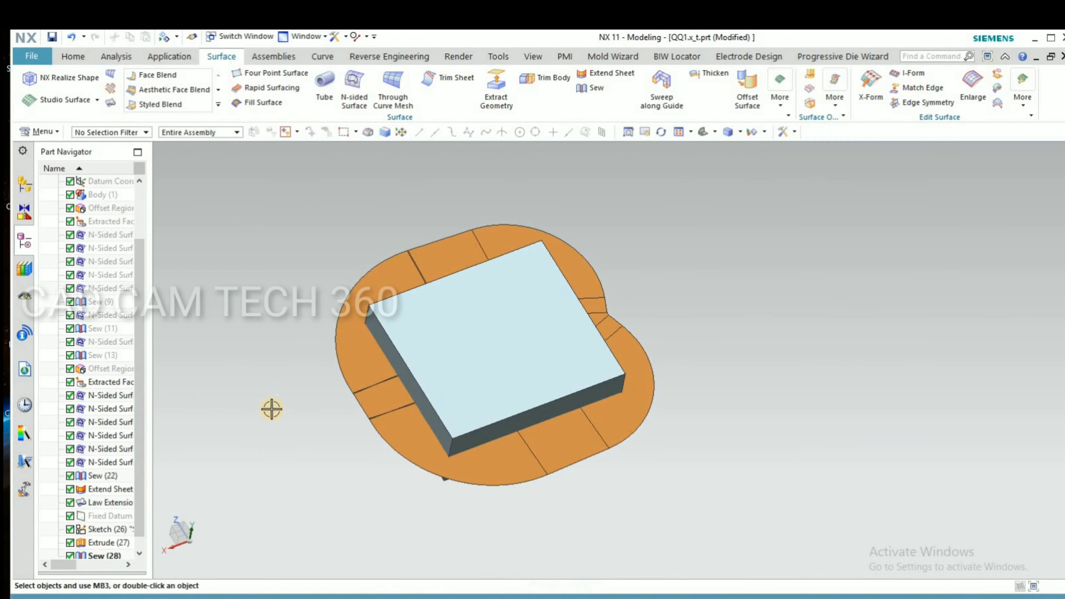
click(529, 72)
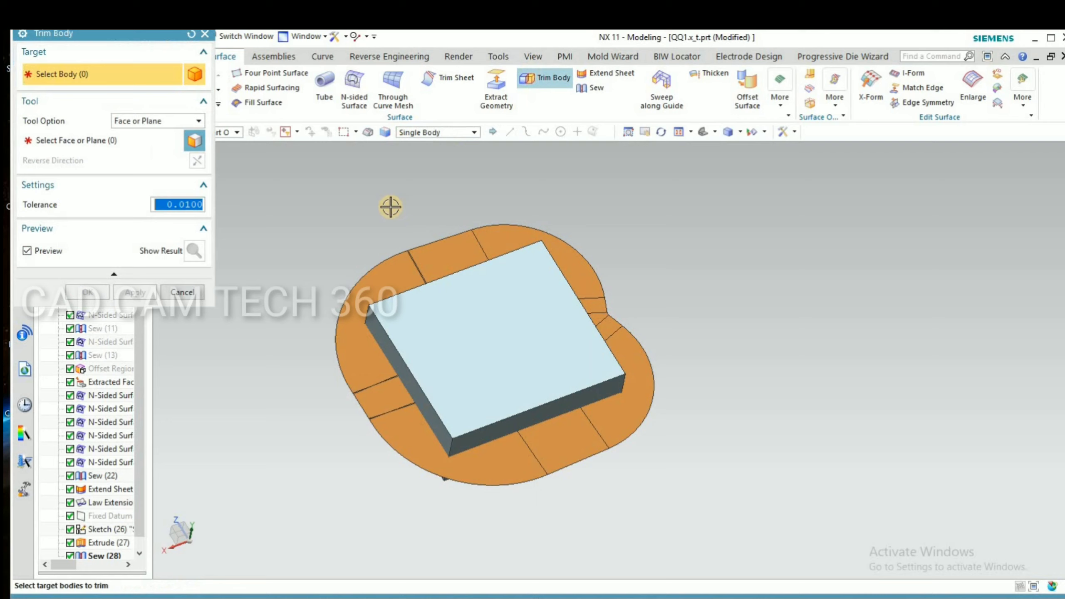
middle_click(385, 274)
click(384, 277)
click(448, 327)
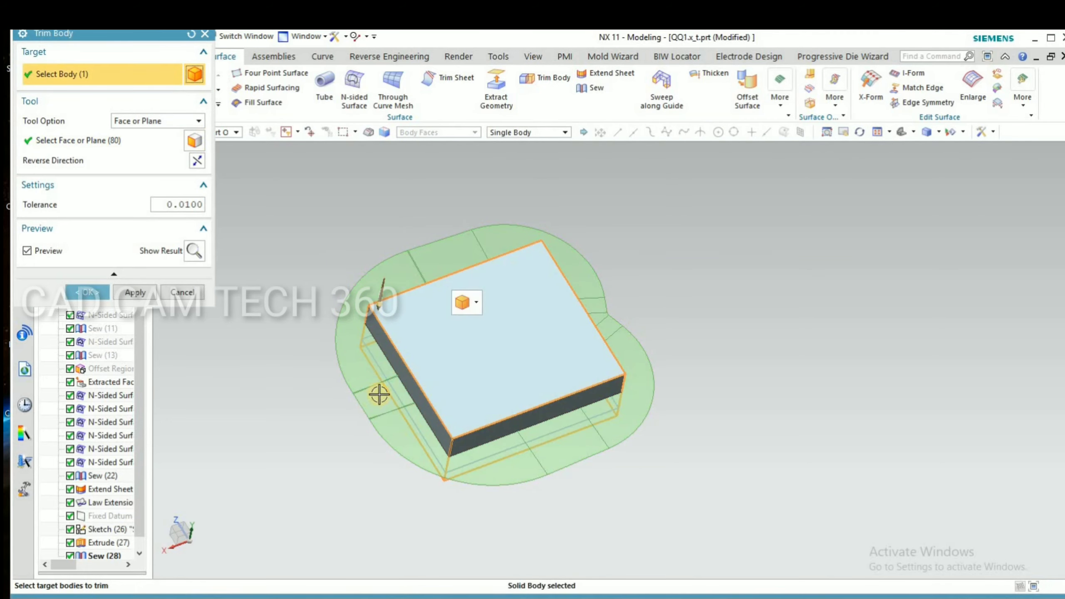
middle_drag(395, 302, 178, 204)
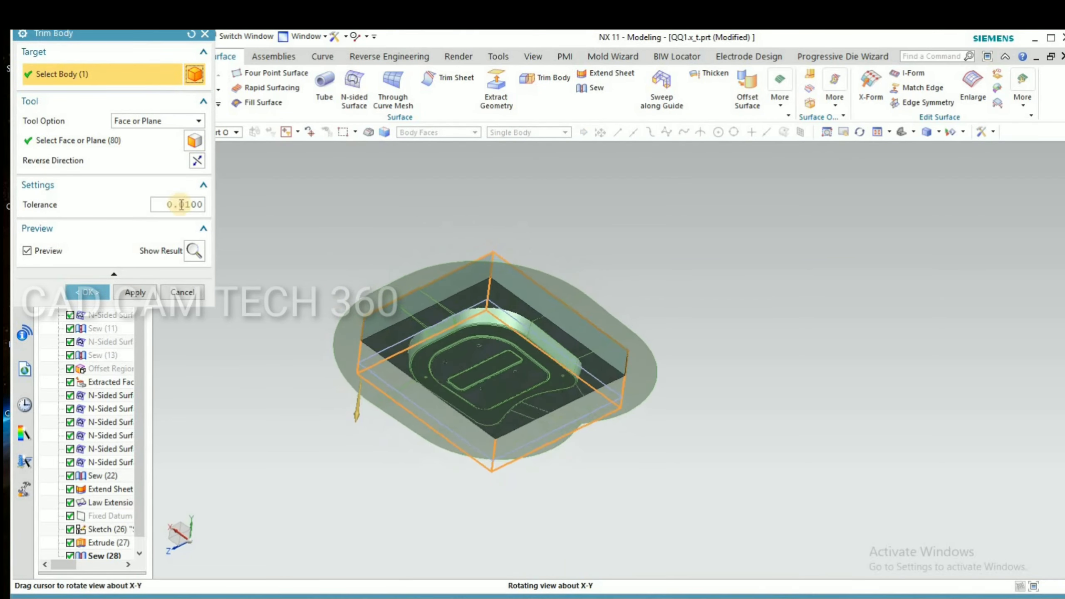
click(198, 160)
middle_drag(413, 219, 424, 285)
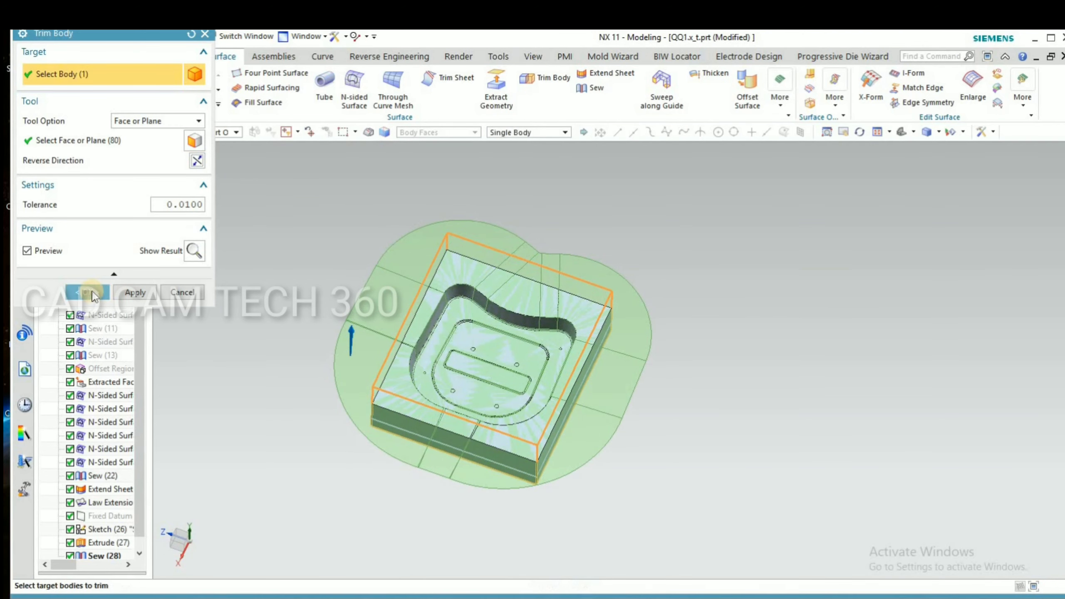
click(87, 292)
Hide the sewn sheet and the rectangle sketch, leaving only the trimmed block
click(354, 361)
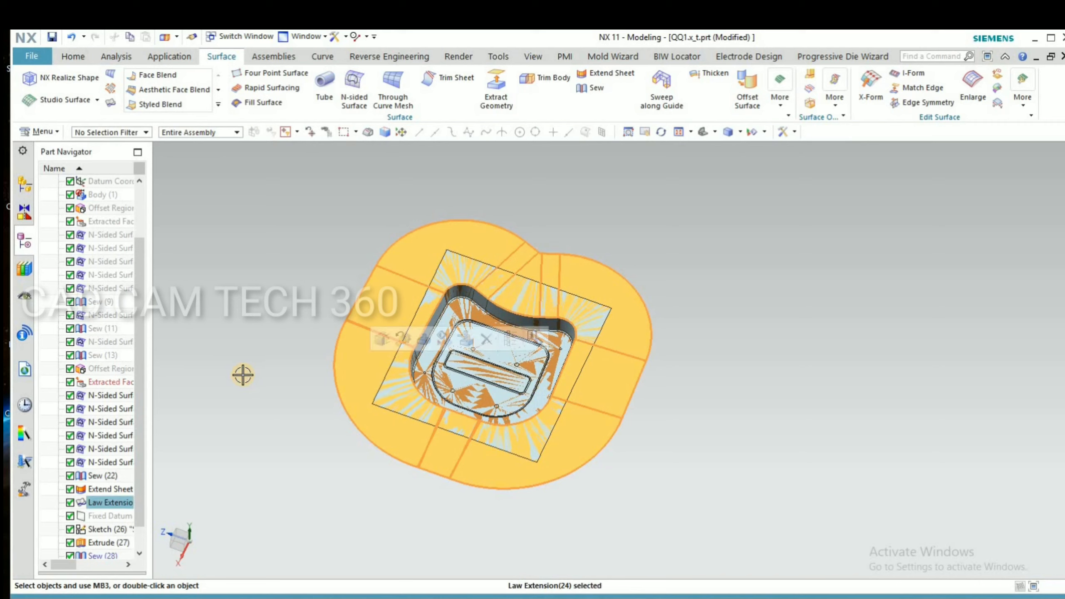
key(ctrl+b)
middle_drag(337, 445, 390, 432)
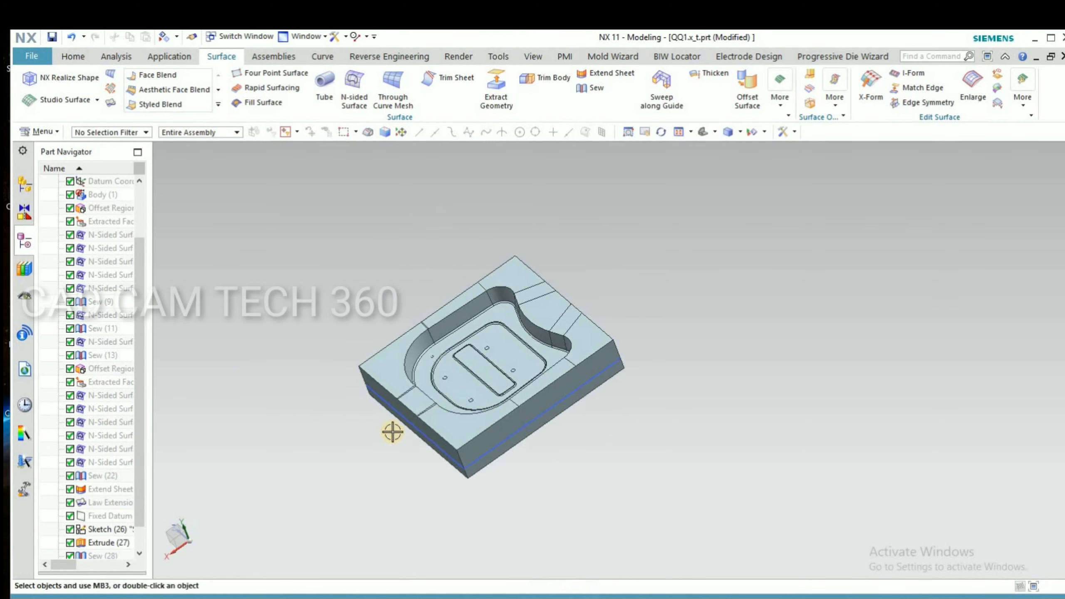
scroll(400, 414, up, 1)
click(404, 405)
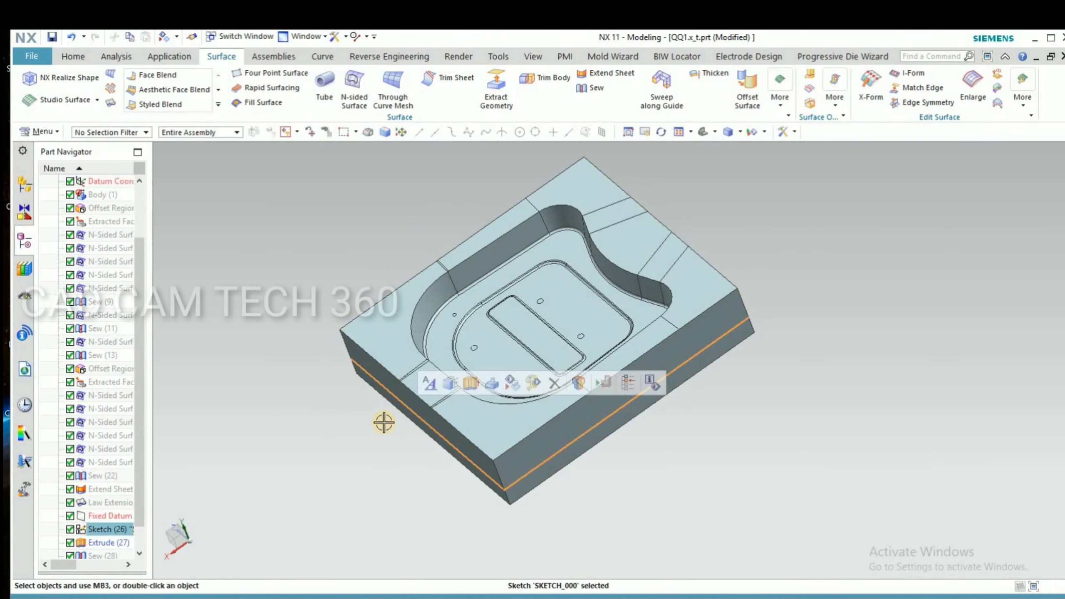
key(ctrl+b)
mouse_move(385, 414)
middle_down()
mouse_move(397, 422)
mouse_move(386, 415)
middle_up()
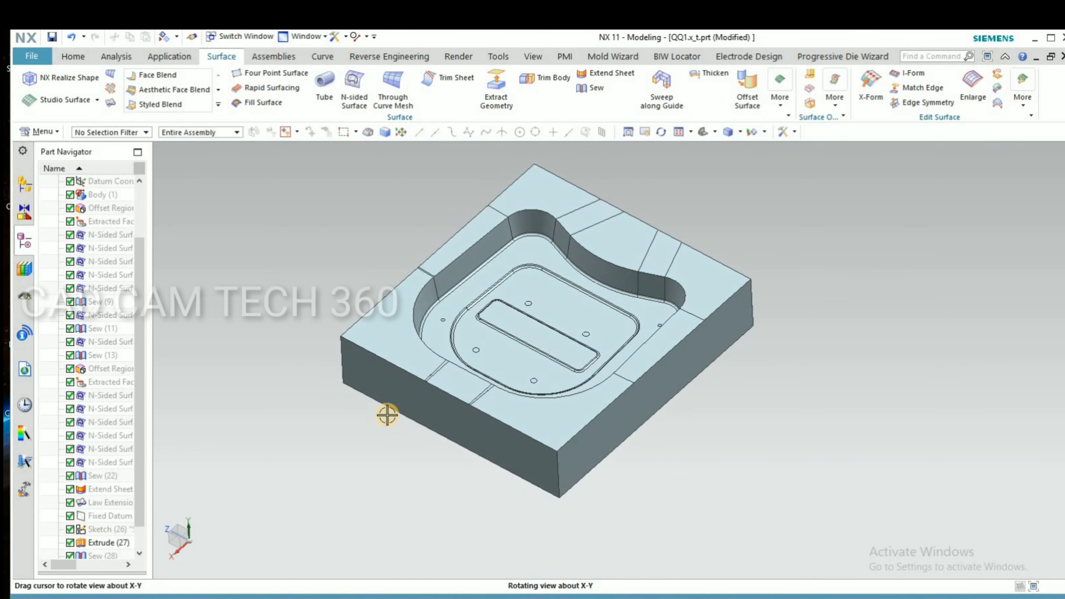
Show the hidden tray body inside the block's cavity
key(ctrl+shift+k)
middle_drag(412, 350, 466, 292)
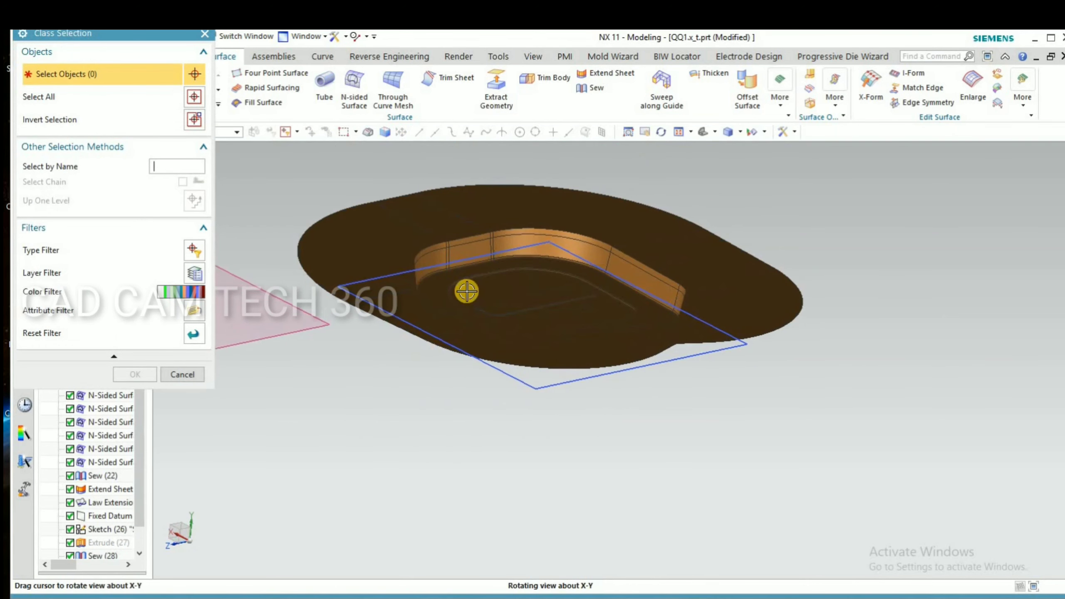
click(497, 242)
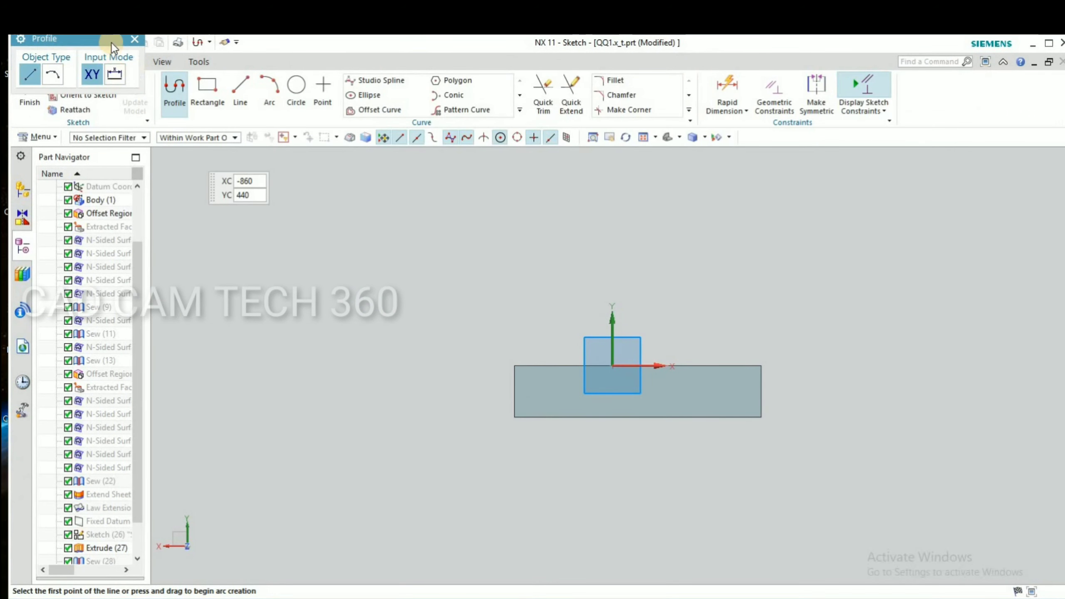
Sketch a horizontal line along the top edge of the block's side face, from one corner to just beyond the opposite corner
scroll(535, 351, up, 6)
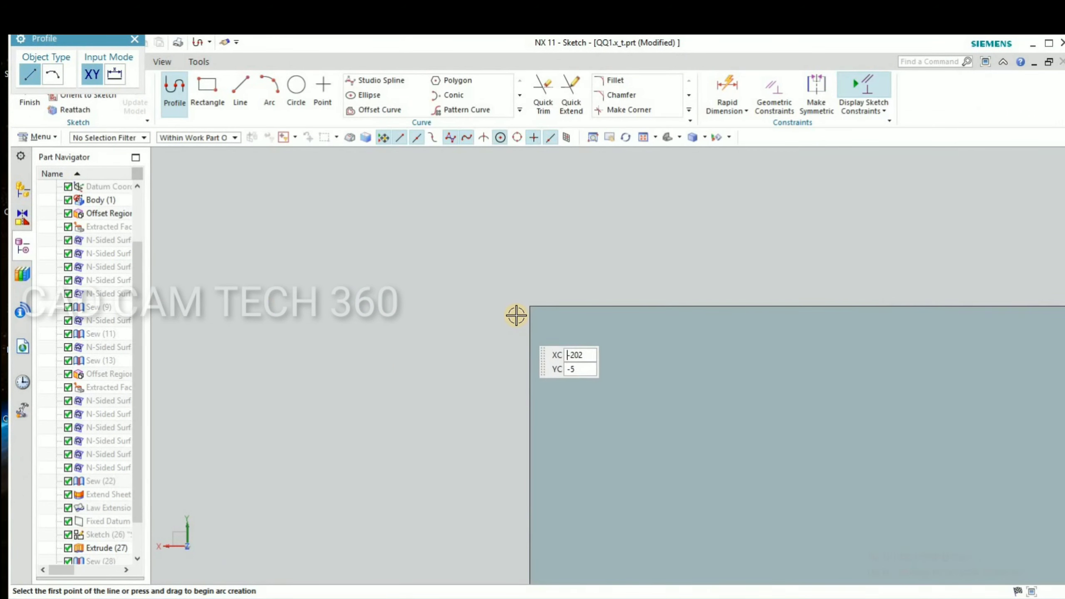
click(528, 308)
scroll(273, 385, down, 6)
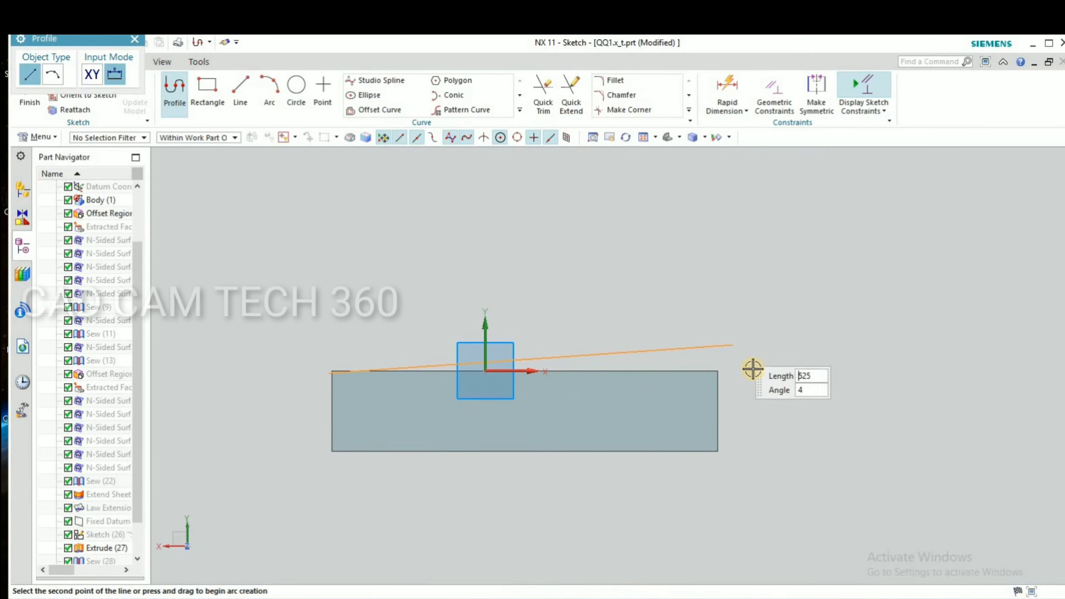
click(755, 391)
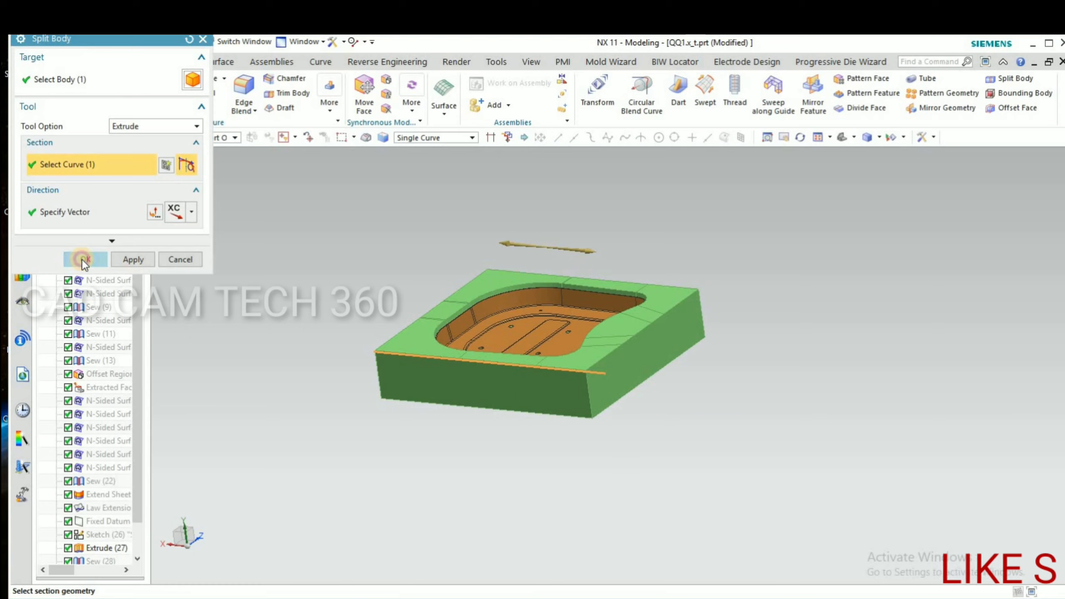
Try to split the block with the sketched line extruded along XC, and leave the command while saving the sketch
click(85, 260)
click(542, 339)
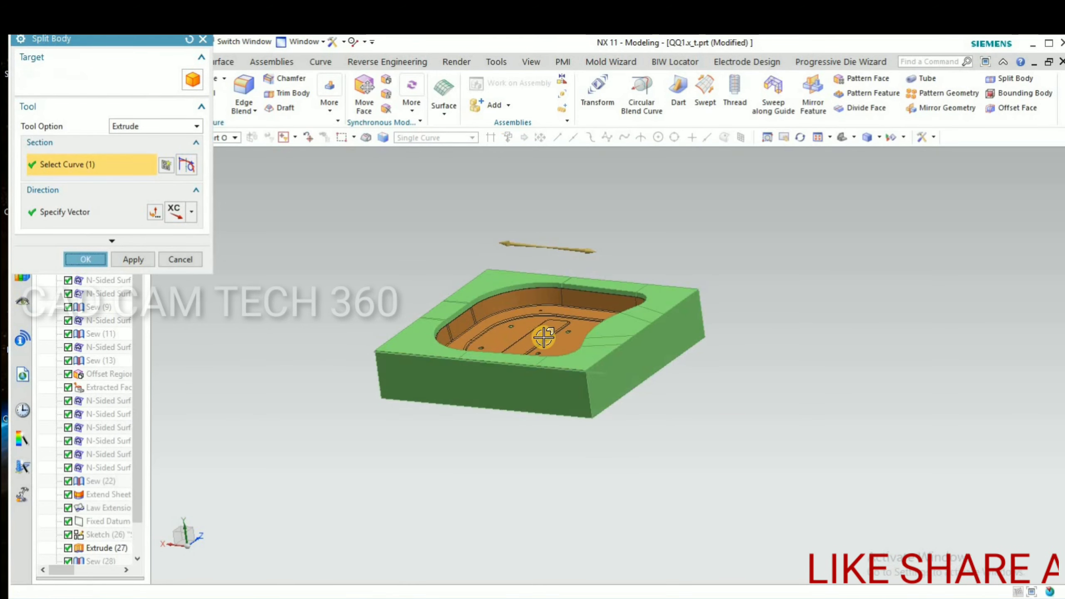
click(180, 259)
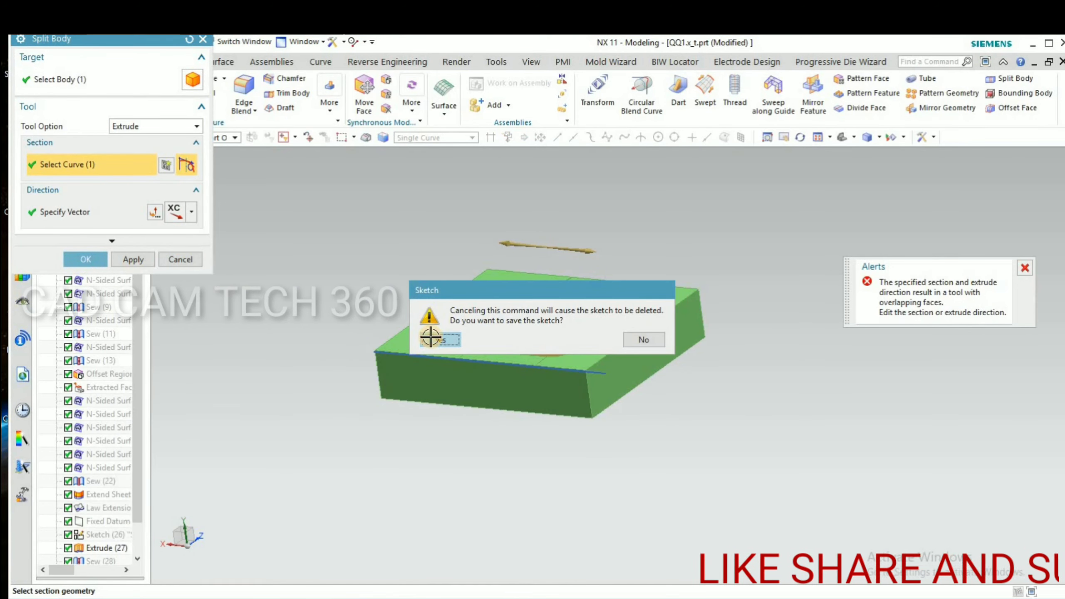
click(437, 338)
Split the block with the sketched line along its upper edge, extruding the line in the -ZC direction
middle_drag(318, 389, 296, 413)
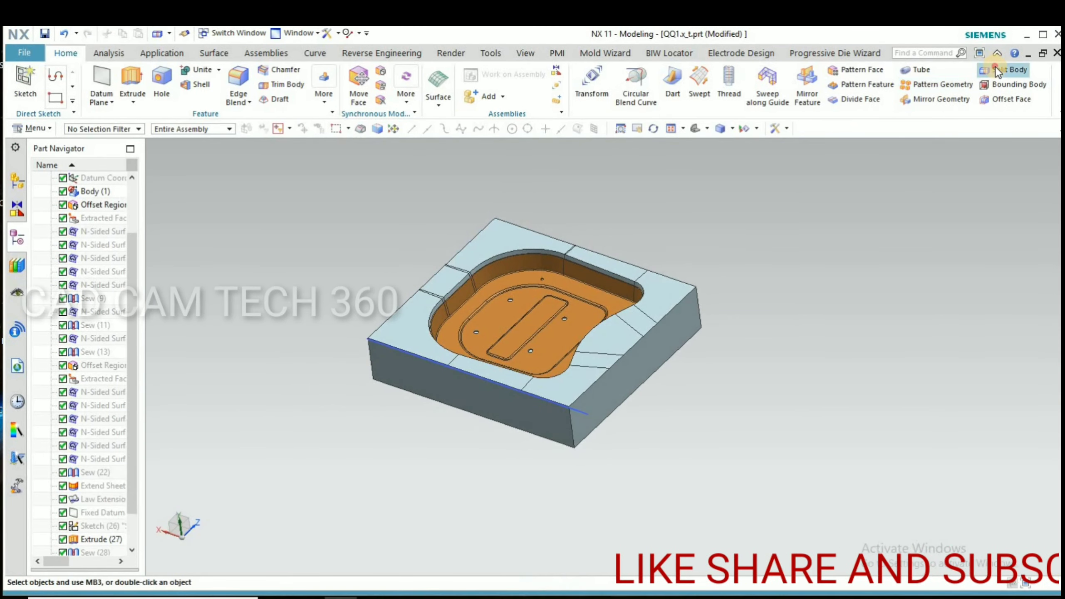
click(1005, 80)
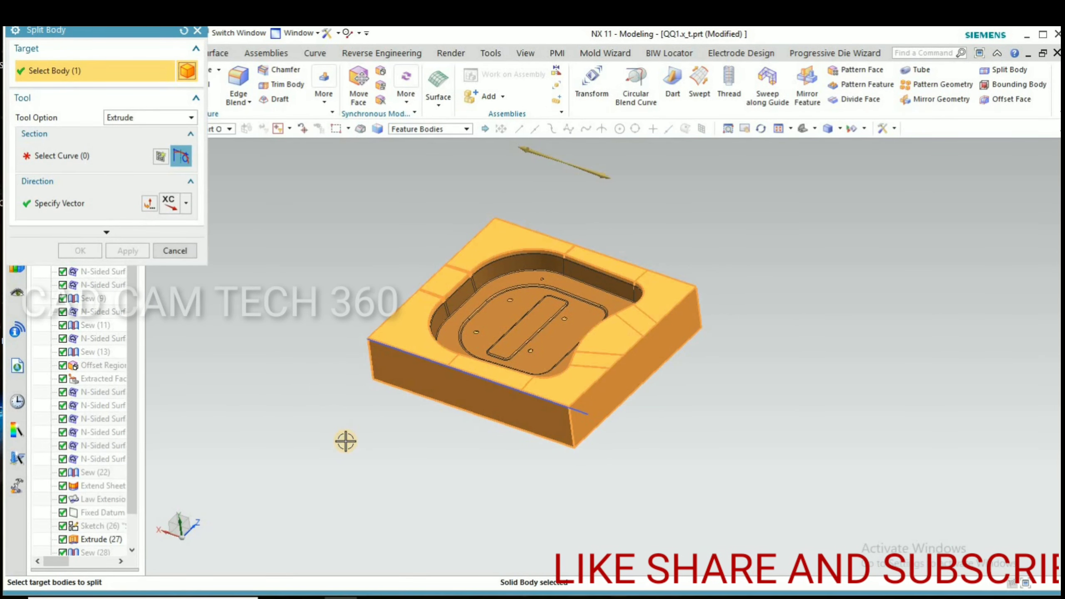
click(357, 363)
scroll(358, 367, up, 3)
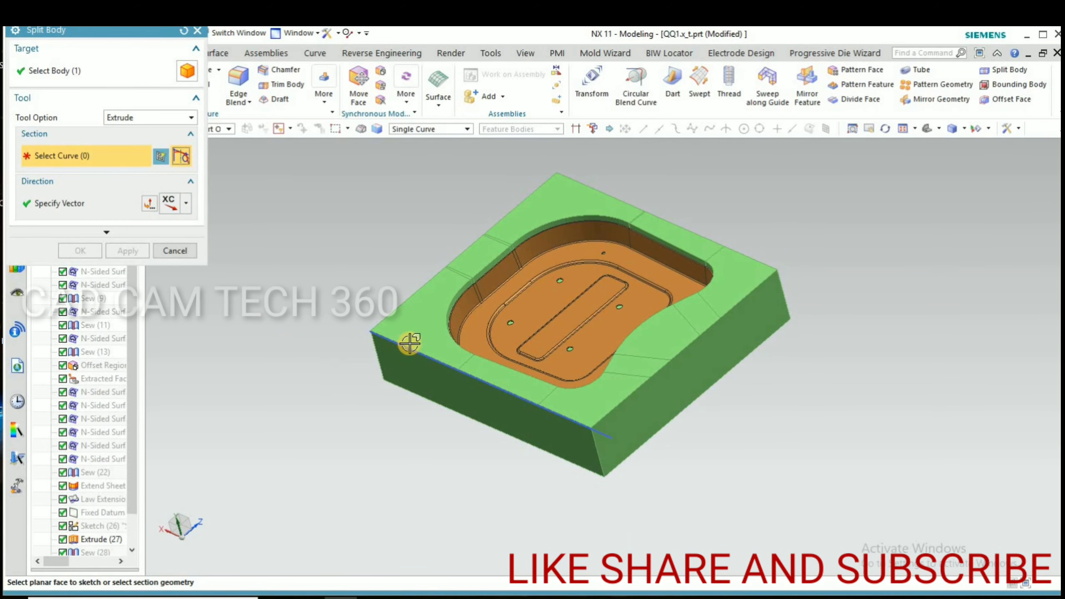
scroll(419, 327, up, 3)
click(432, 315)
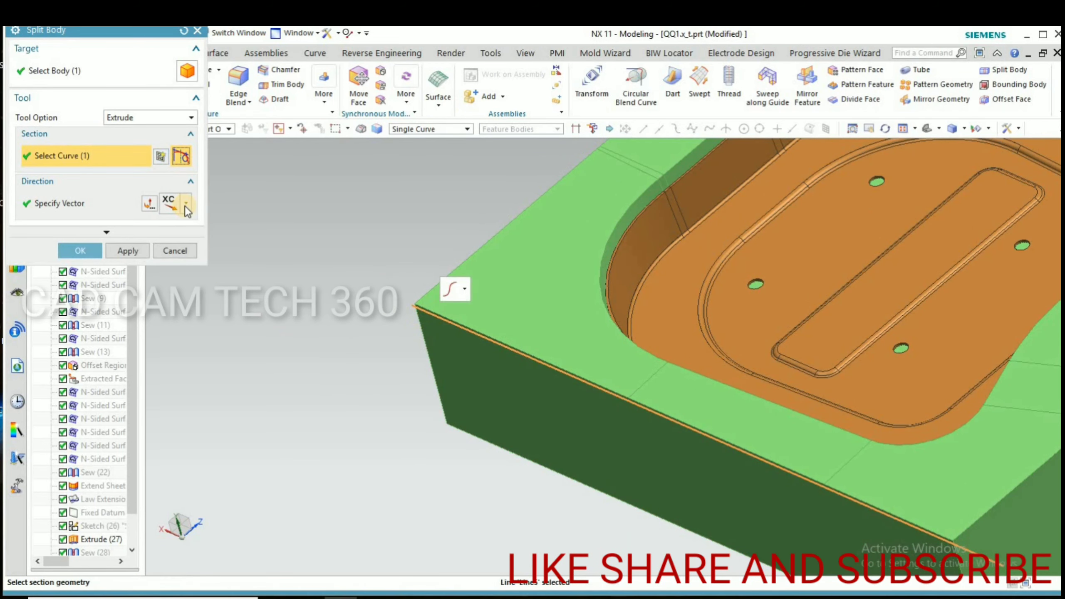
click(186, 203)
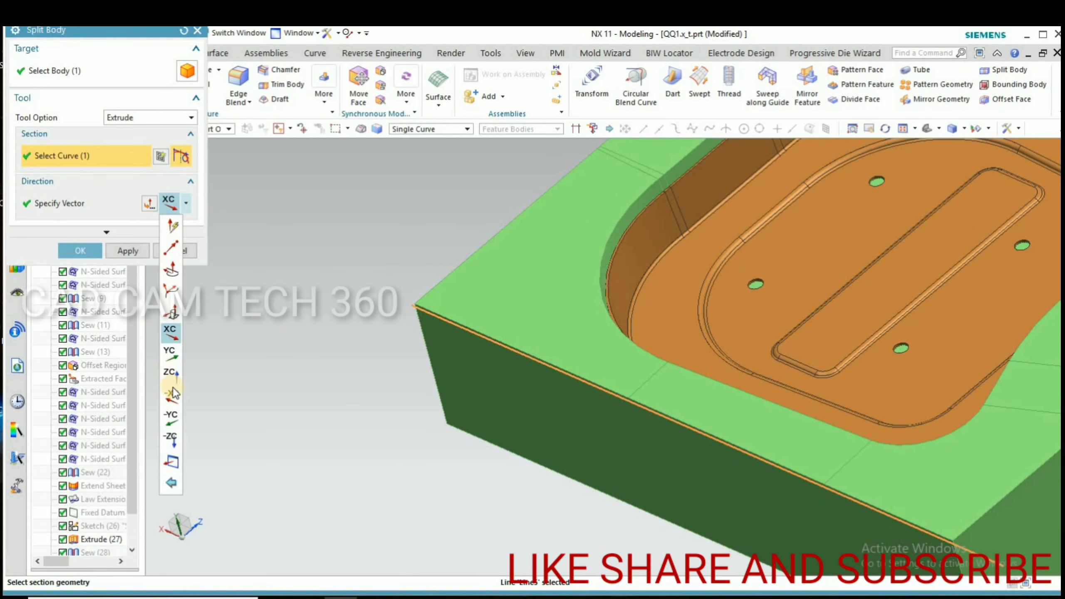
click(171, 437)
scroll(313, 355, down, 5)
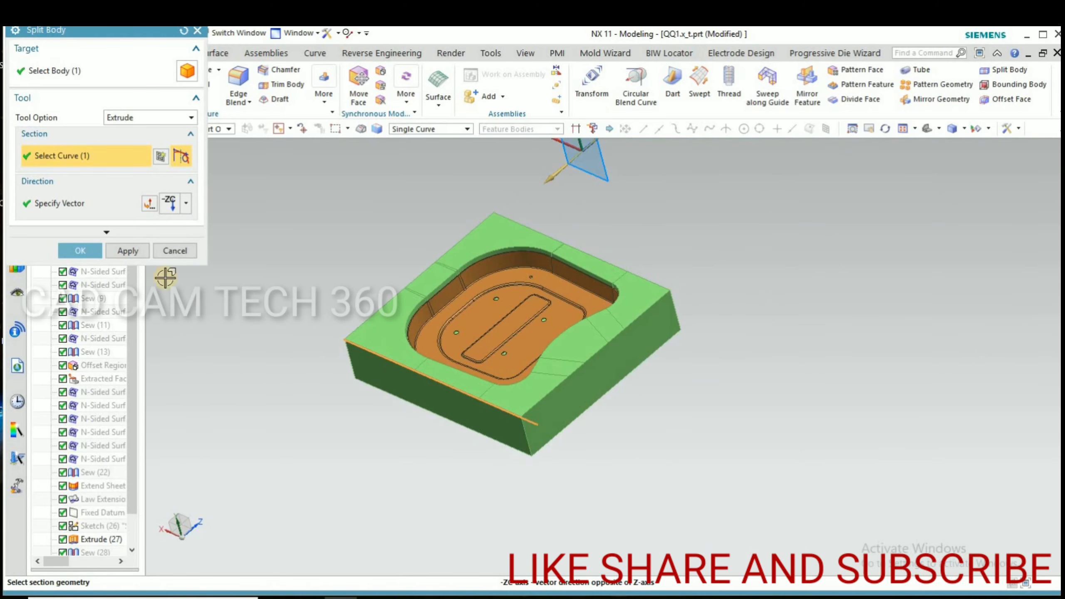
click(131, 249)
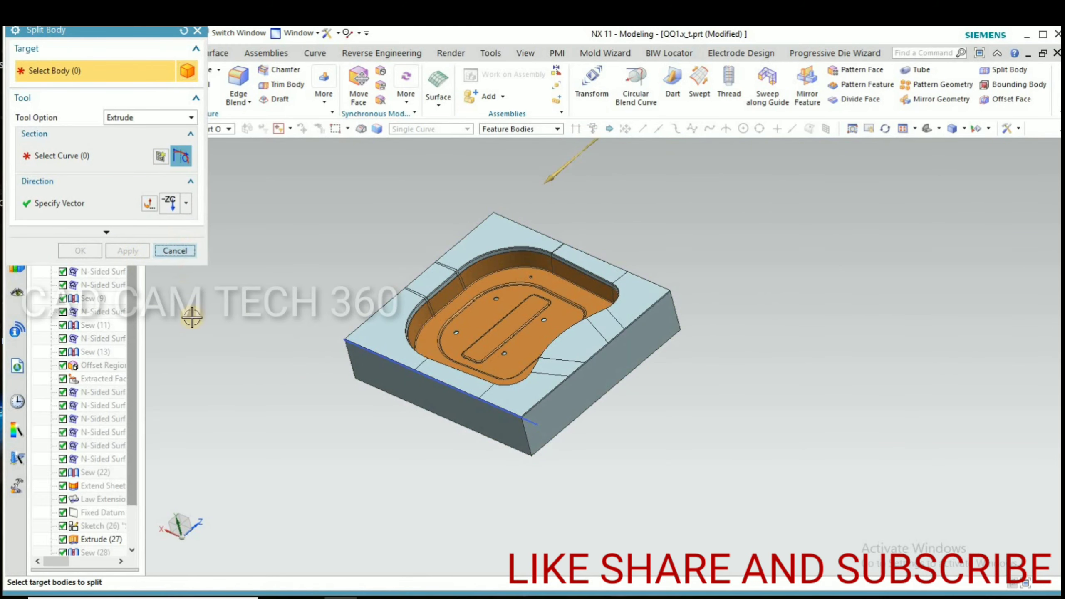
Hide the splitting sketch line and the split-off upper piece of the block
scroll(344, 357, up, 6)
scroll(366, 317, down, 1)
click(366, 315)
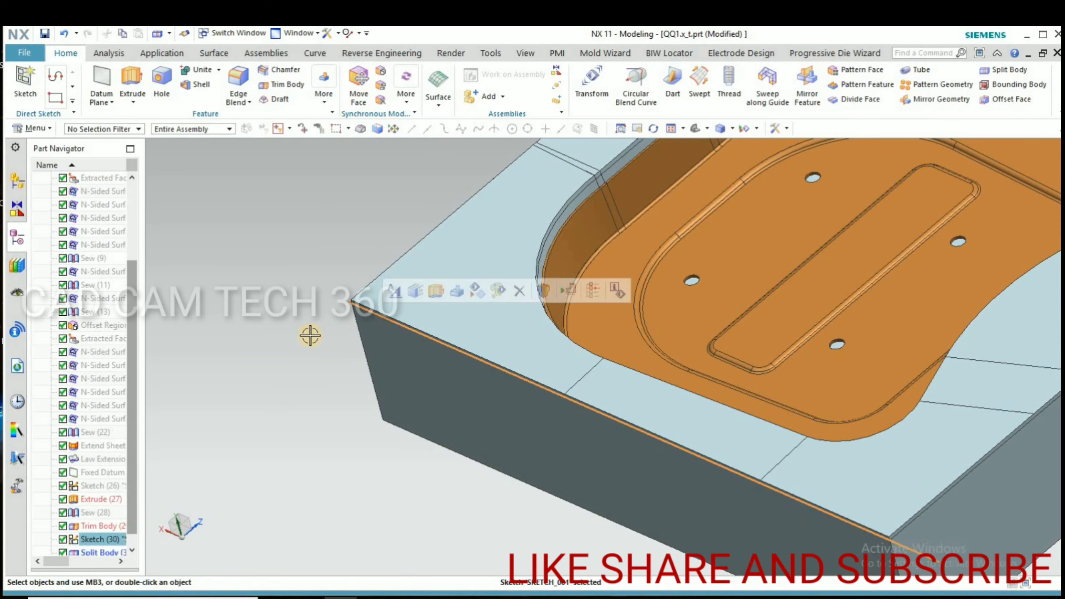
key(ctrl+b)
key(ctrl+b)
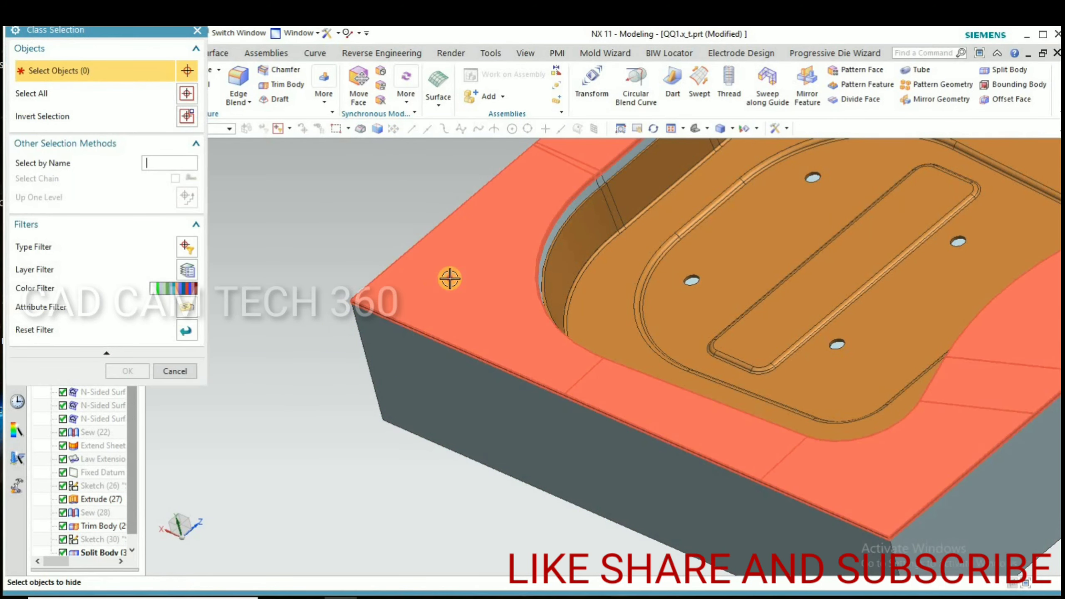
click(452, 278)
click(128, 370)
key(ctrl+f)
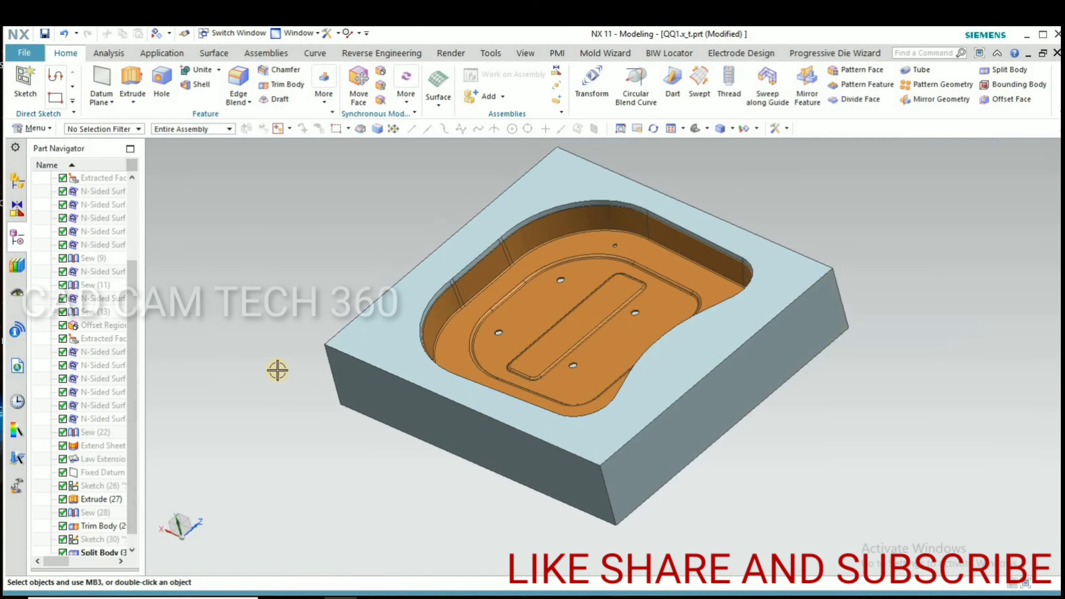
Offset the block's top face by 3 mm with Offset Region
middle_drag(278, 369, 344, 214)
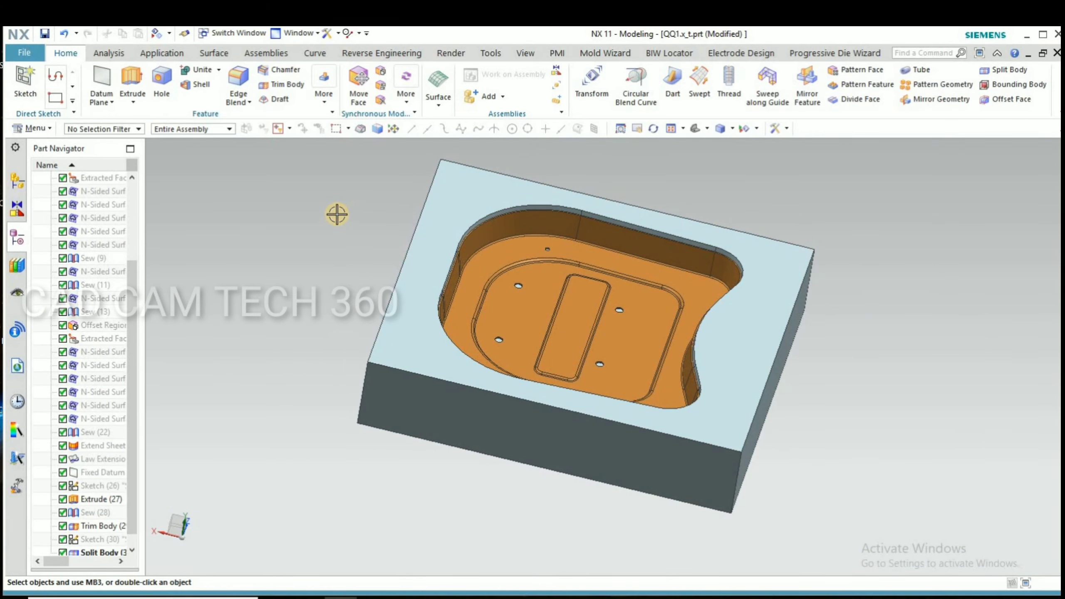
click(383, 74)
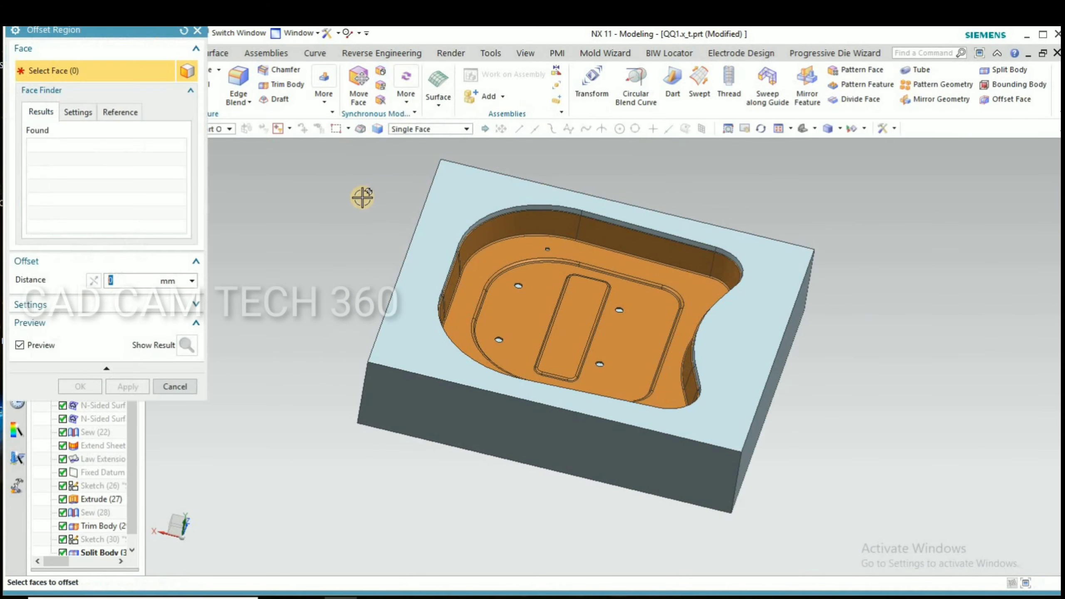
click(456, 202)
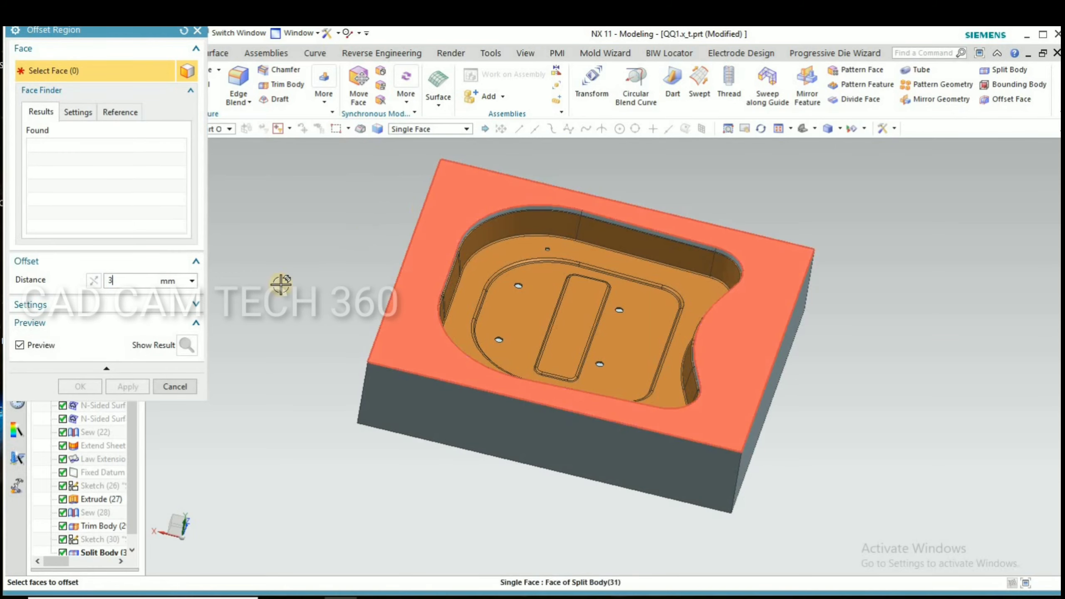
click(79, 387)
middle_drag(297, 335, 272, 302)
Begin a 7 mm edge blend using Connected Curves, selecting the cavity rim's large rounded edge, long straight edge and adjoining corner
click(237, 94)
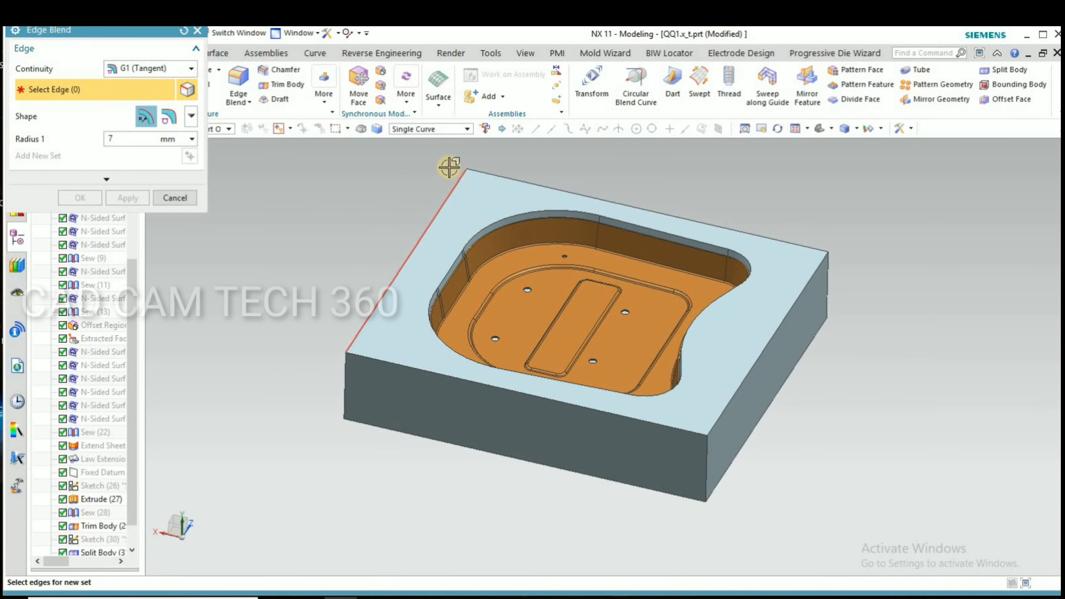
scroll(448, 168, down, 2)
click(427, 128)
click(421, 154)
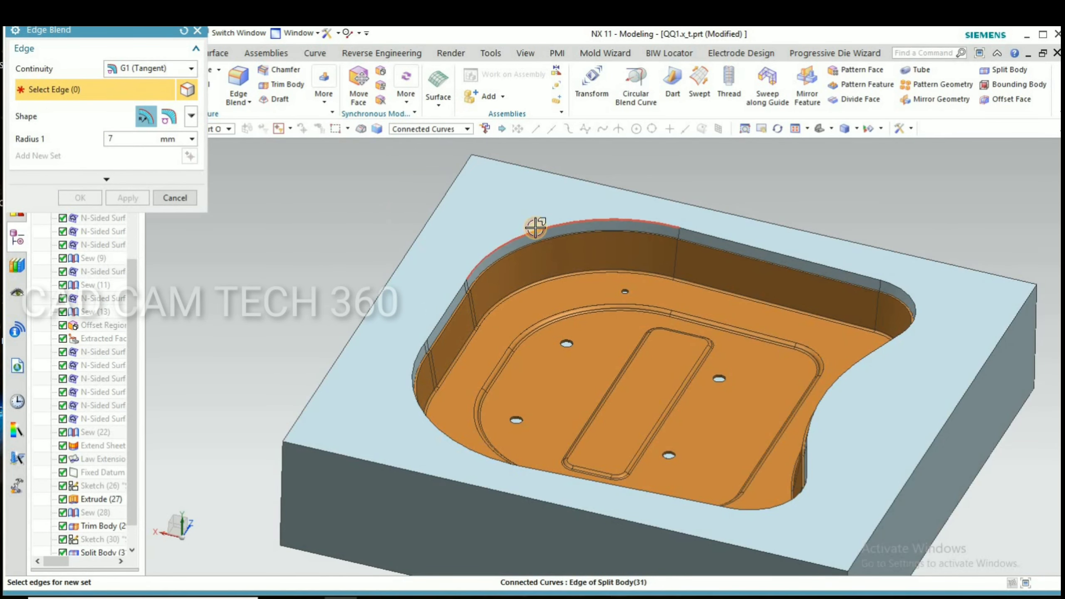
click(535, 227)
click(721, 237)
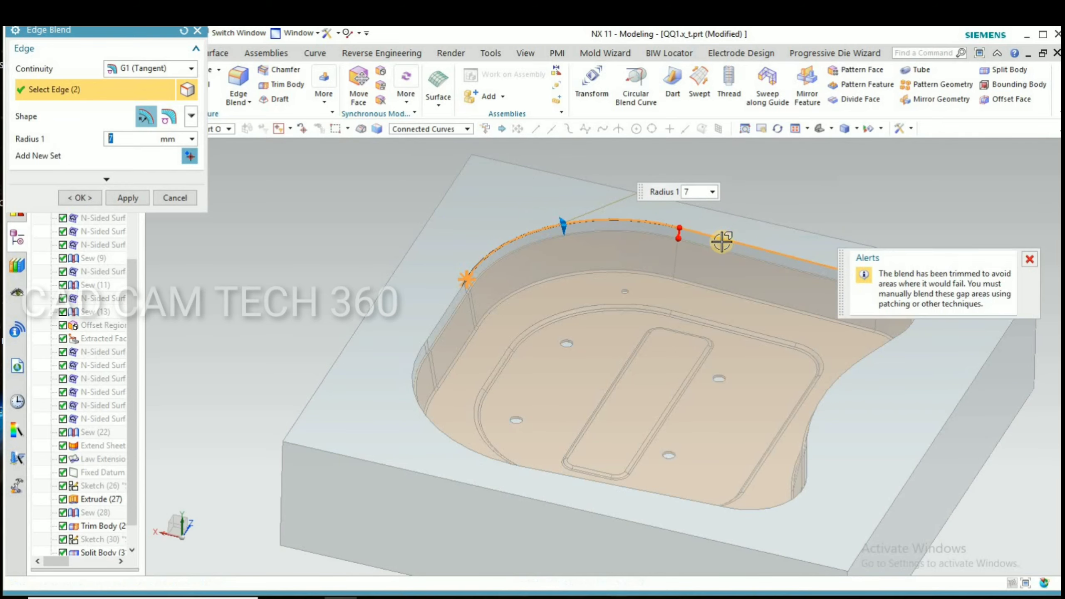
scroll(669, 229, down, 5)
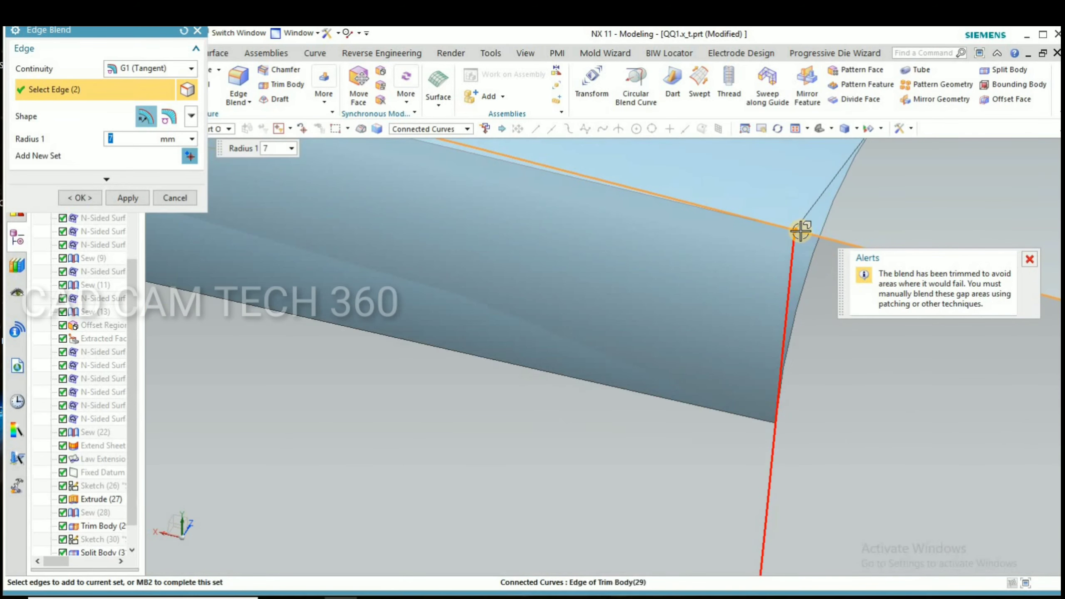
scroll(528, 241, up, 6)
scroll(659, 287, down, 5)
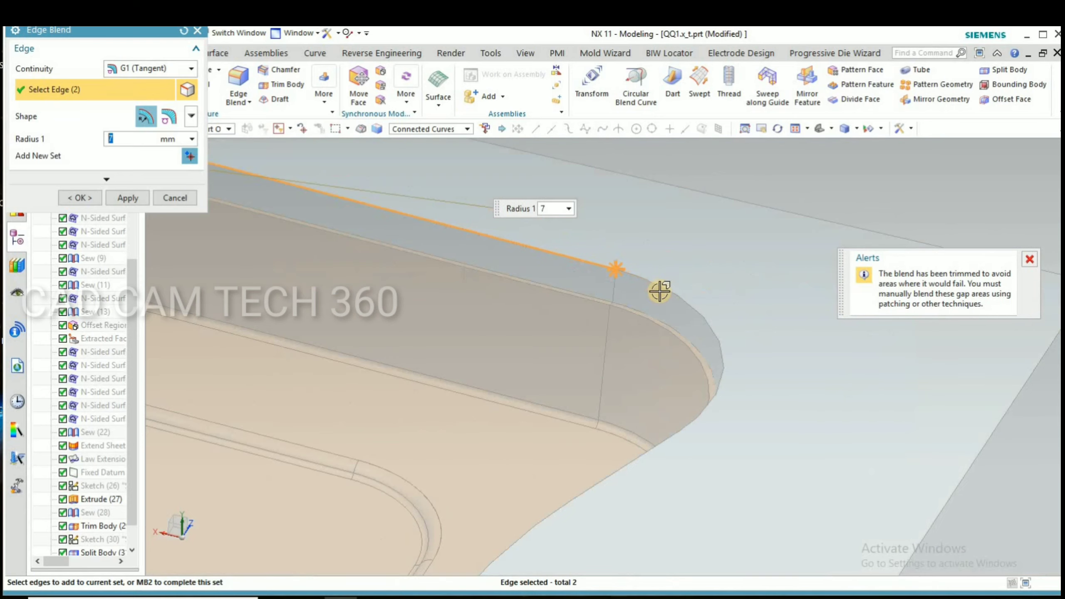
click(658, 281)
scroll(741, 279, up, 3)
scroll(471, 295, up, 3)
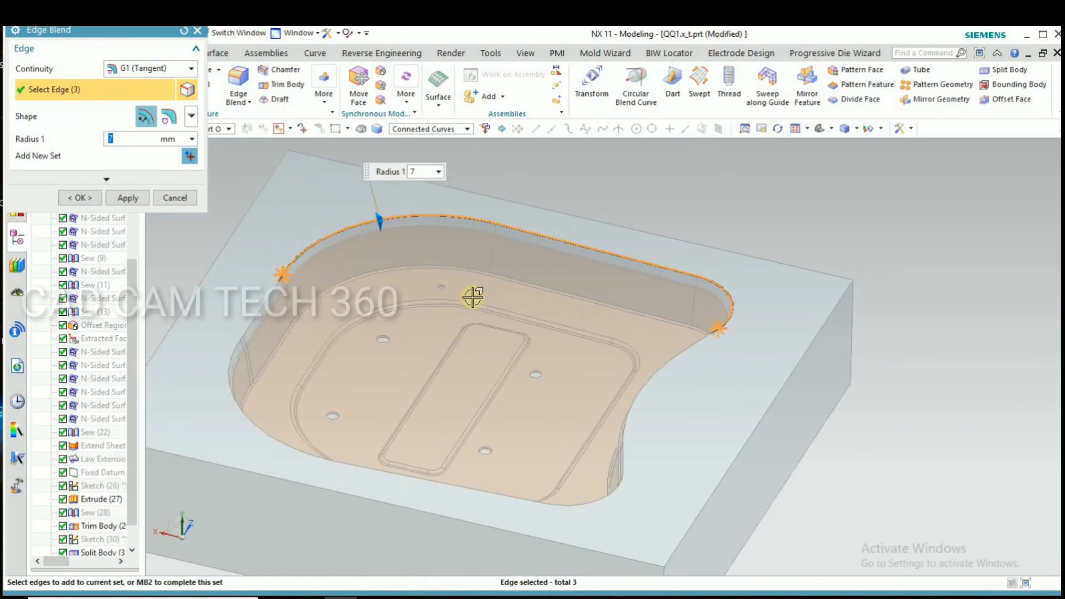
Add the rim's adjacent side edge and the short connecting edge beside the large curve to the blend
scroll(442, 279, down, 3)
click(468, 245)
scroll(561, 195, down, 6)
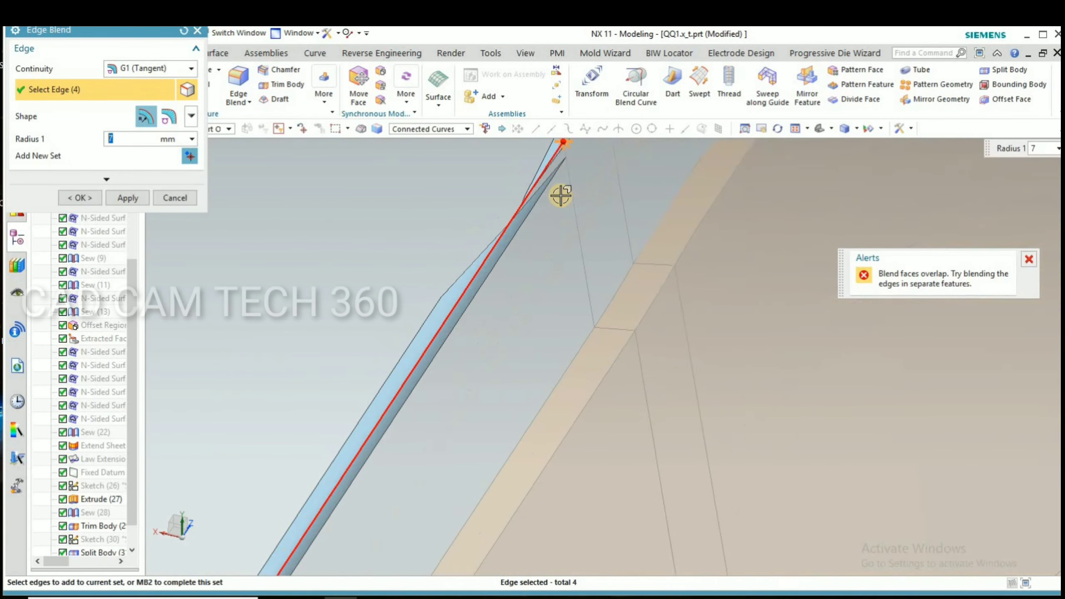
scroll(490, 332, up, 4)
scroll(486, 336, down, 2)
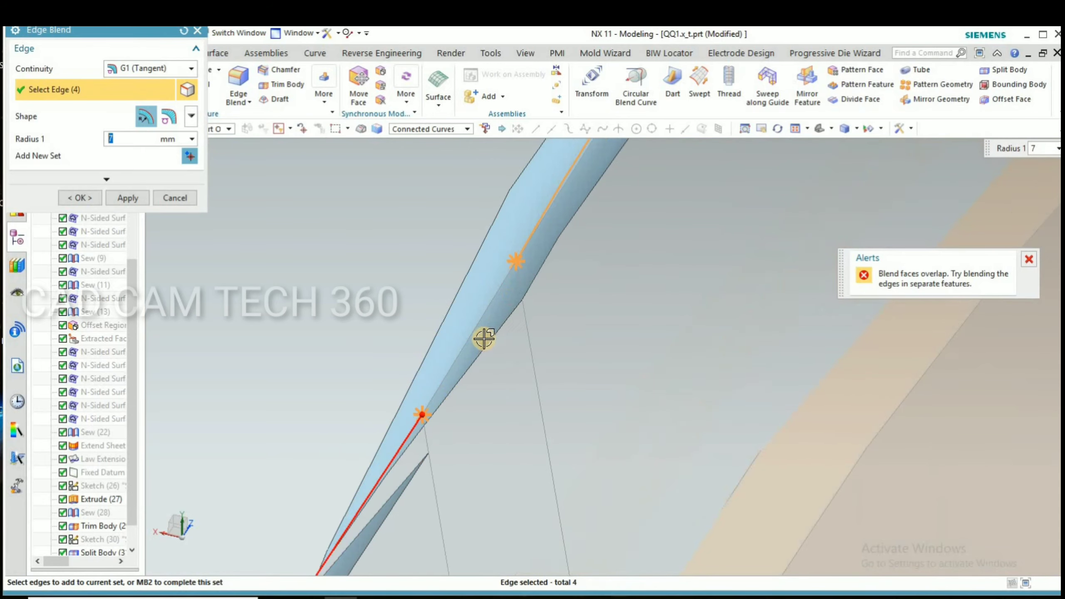
click(477, 336)
scroll(428, 288, up, 6)
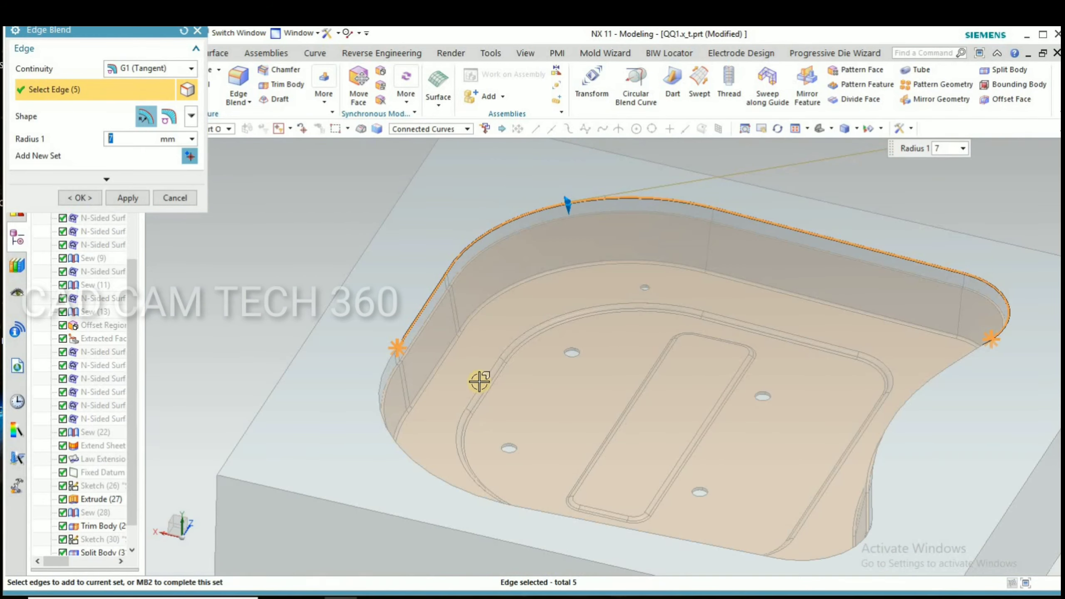
scroll(442, 380, up, 3)
Add the second large rounded rim edge and its short linking edge to the blend selection
middle_drag(442, 380, 525, 290)
scroll(608, 269, down, 5)
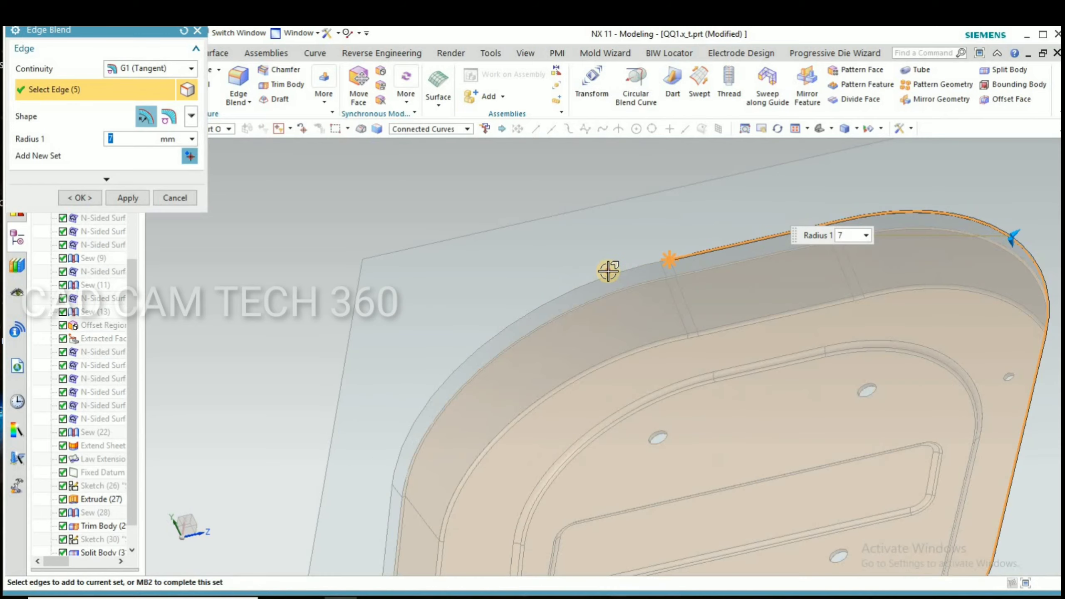
click(664, 259)
scroll(667, 261, down, 5)
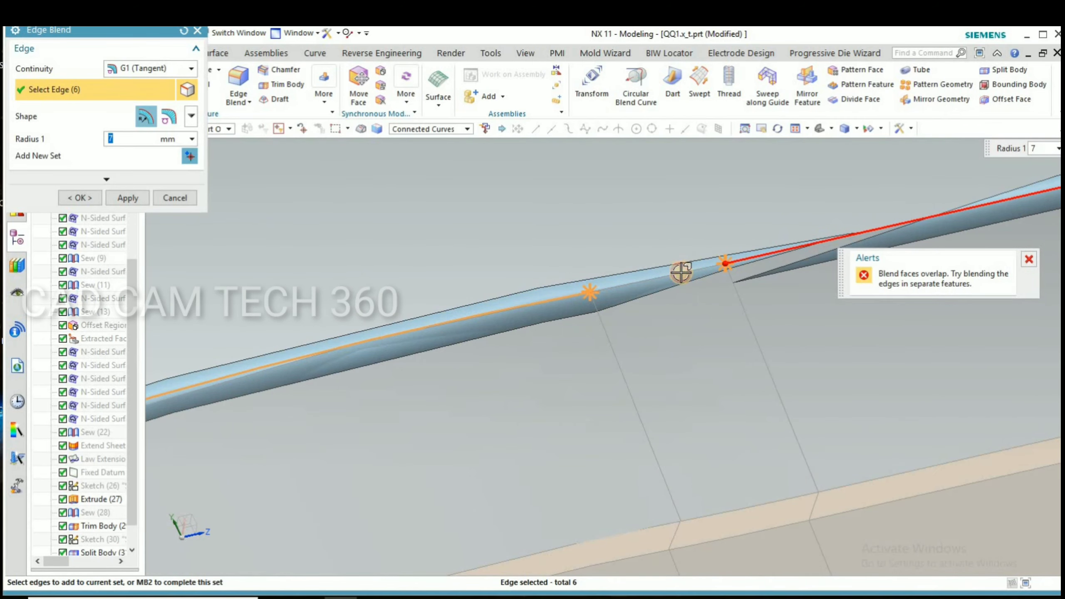
click(681, 272)
scroll(511, 271, up, 8)
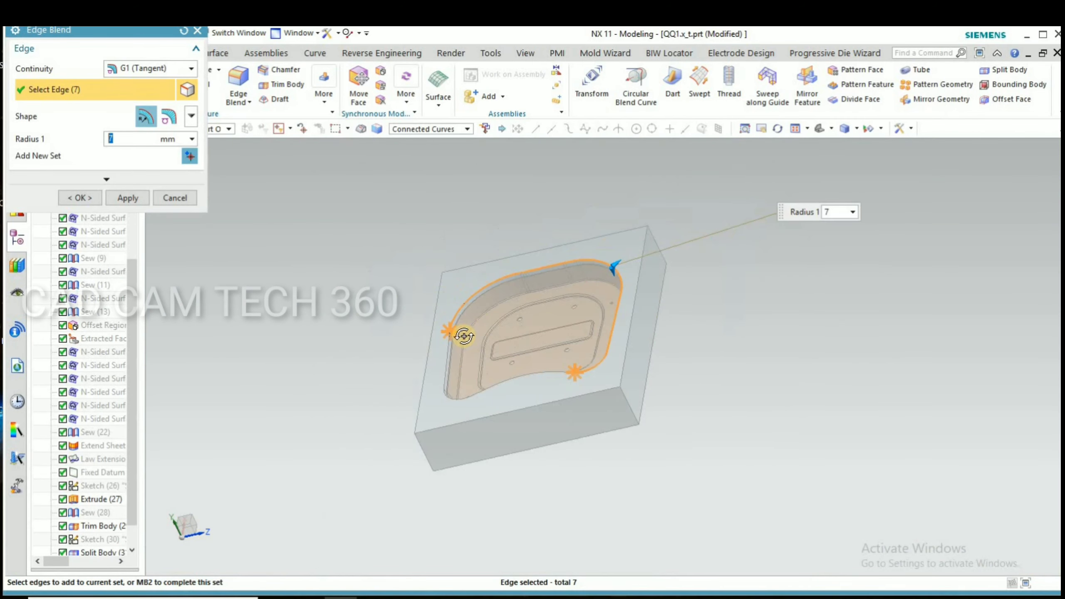
Extend the blend selection along the opposite straight rim edge and around its end corner
middle_drag(464, 333, 518, 263)
scroll(490, 290, down, 5)
click(487, 291)
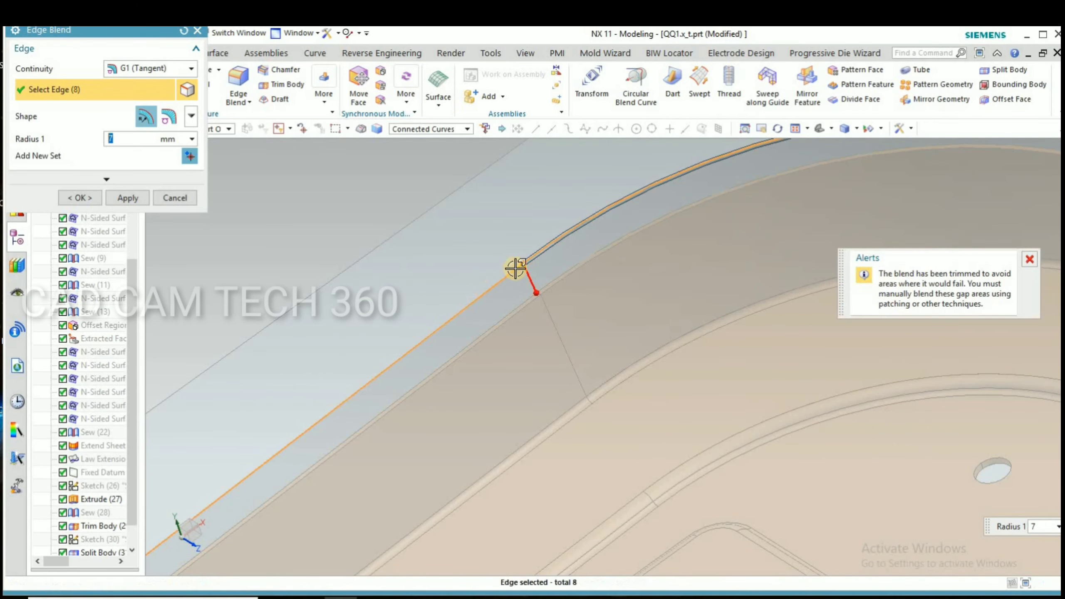
scroll(562, 251, down, 6)
scroll(552, 263, up, 10)
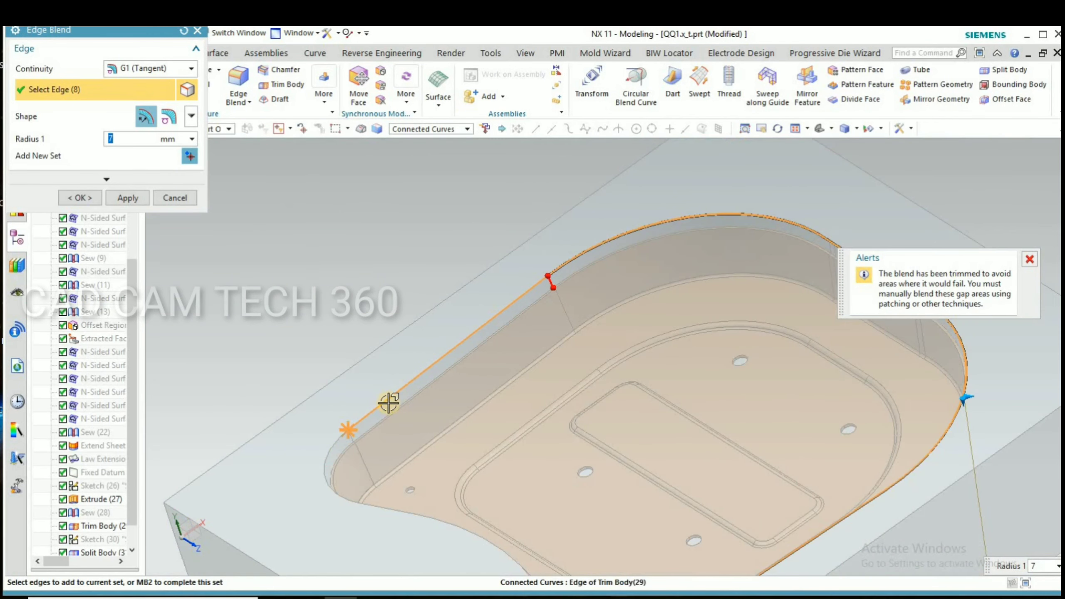
click(409, 387)
scroll(434, 380, up, 3)
Add the three remaining edges of the rim's concave side and create the 7 mm blend
middle_drag(463, 359, 625, 300)
scroll(620, 299, down, 5)
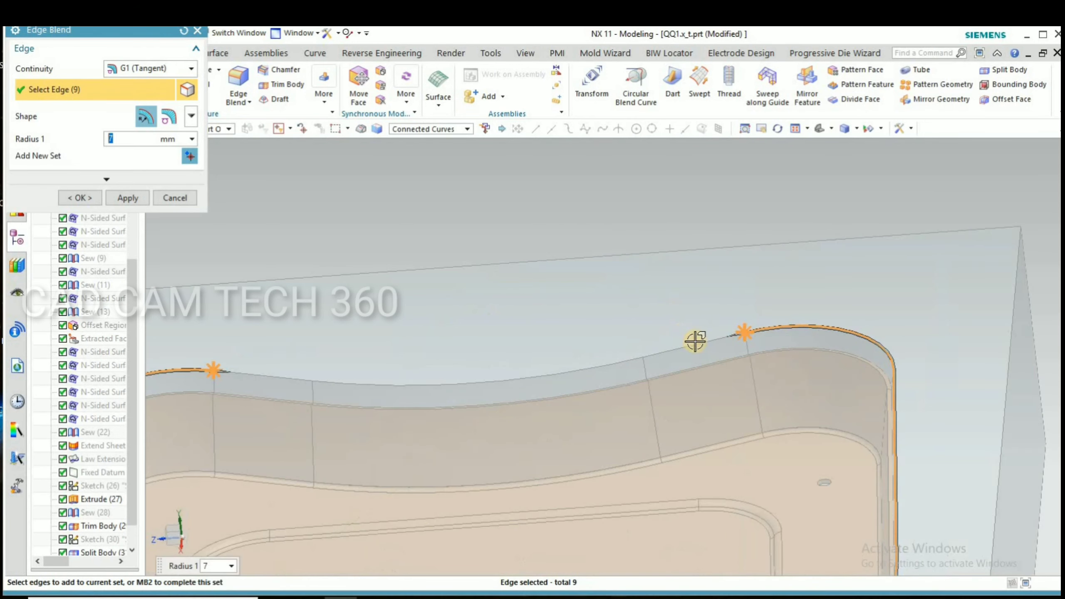
click(374, 367)
click(281, 378)
scroll(446, 305, up, 5)
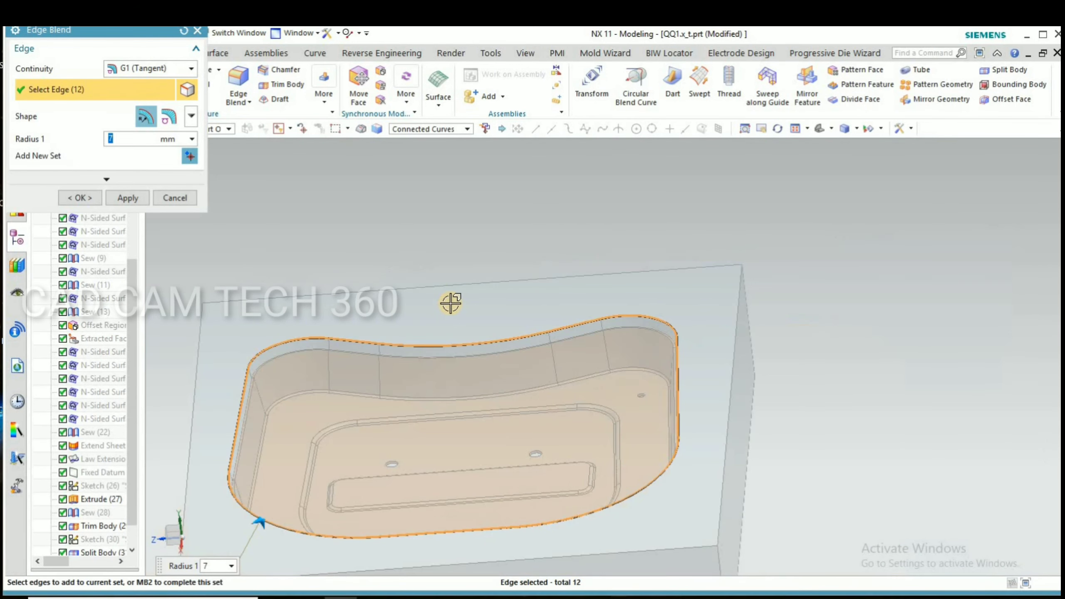
click(81, 198)
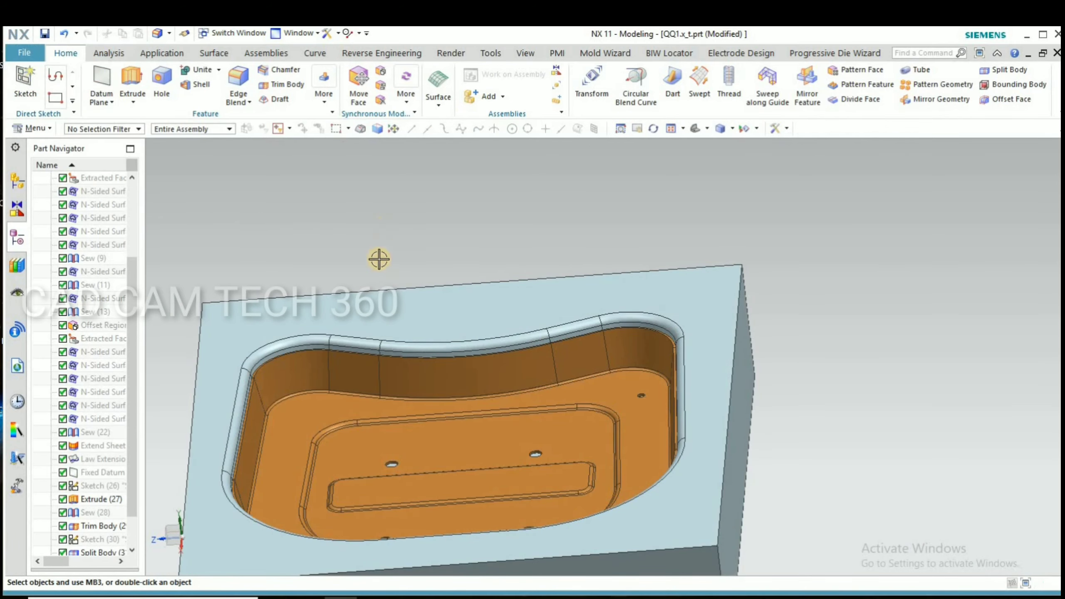
Hide the orange tray body, leaving only the block with its blended cavity
mouse_move(377, 257)
middle_down()
mouse_move(454, 295)
mouse_move(439, 326)
mouse_move(416, 309)
mouse_move(375, 330)
mouse_move(394, 268)
middle_up()
scroll(431, 211, down, 5)
scroll(494, 207, up, 8)
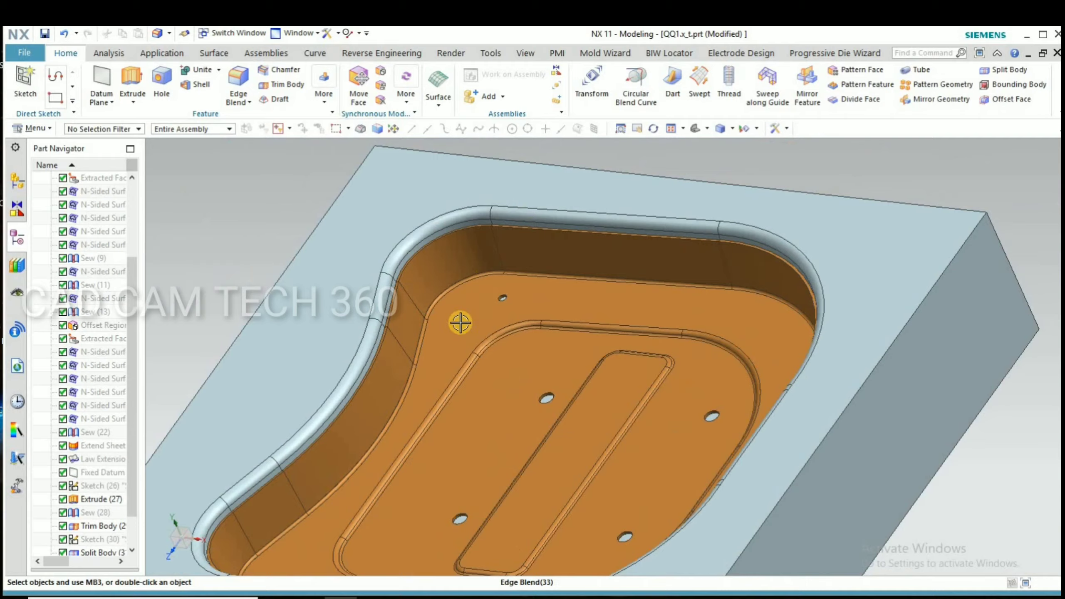
middle_drag(459, 319, 547, 326)
click(546, 327)
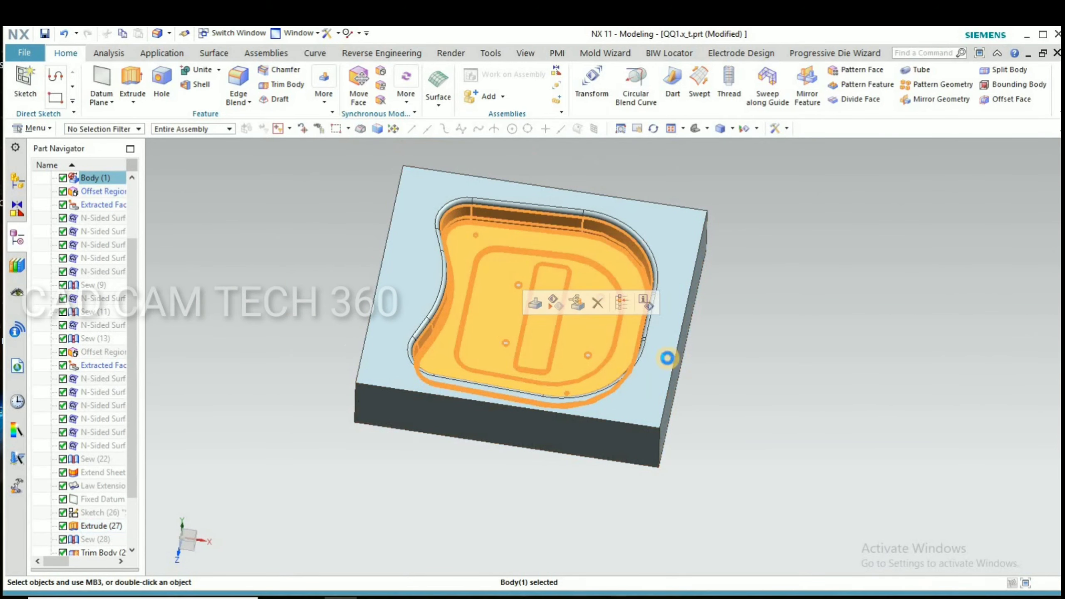
key(Escape)
middle_drag(749, 390, 768, 304)
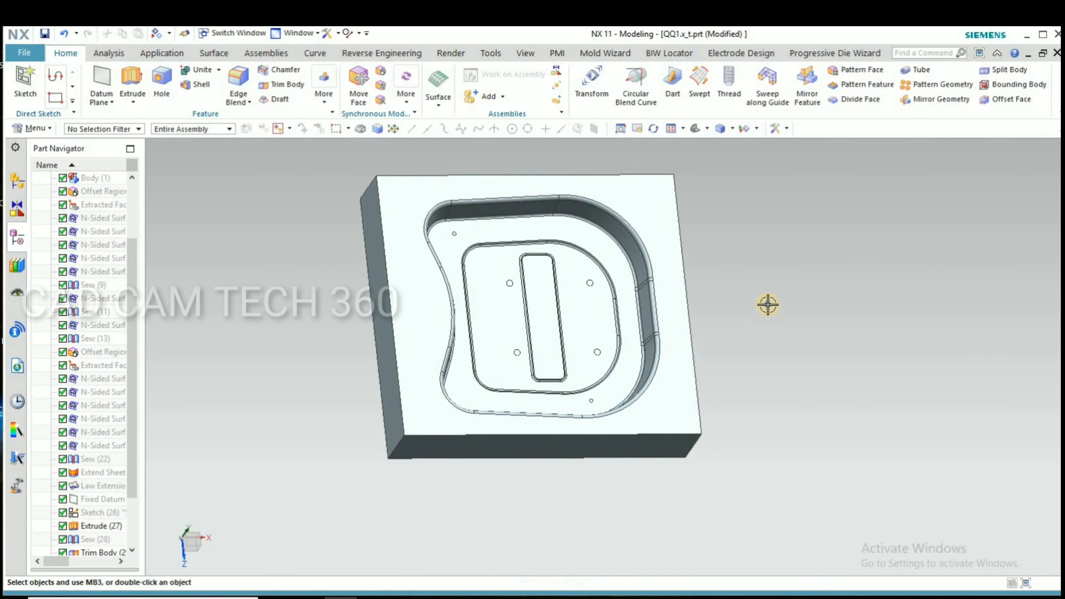
Set the display to shaded without edges and inspect the block's cavity from an angle
right_click(786, 290)
click(790, 288)
scroll(544, 310, down, 5)
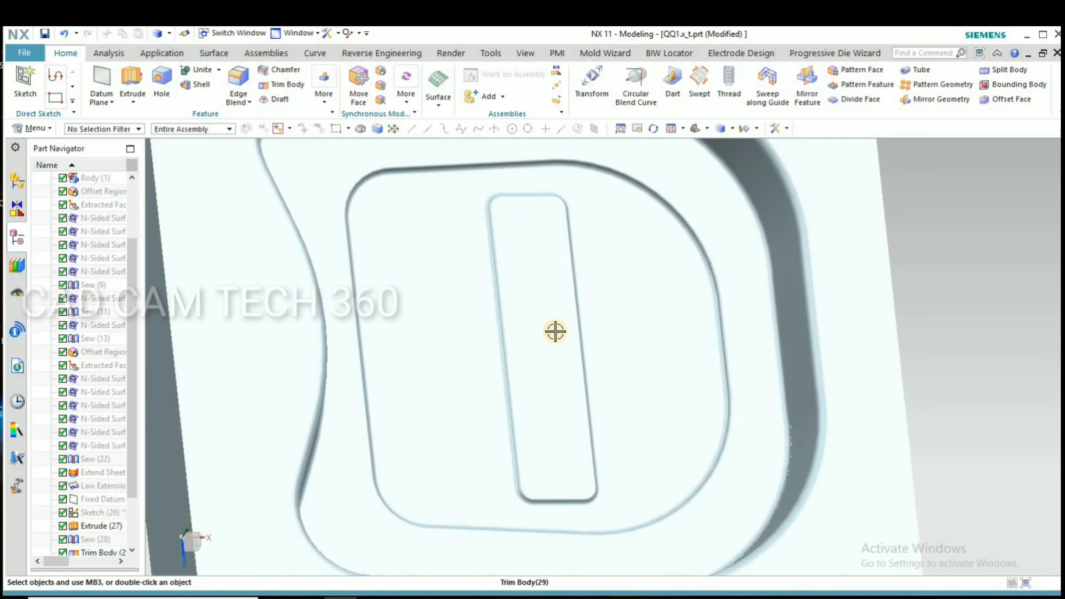
drag(554, 331, 518, 315)
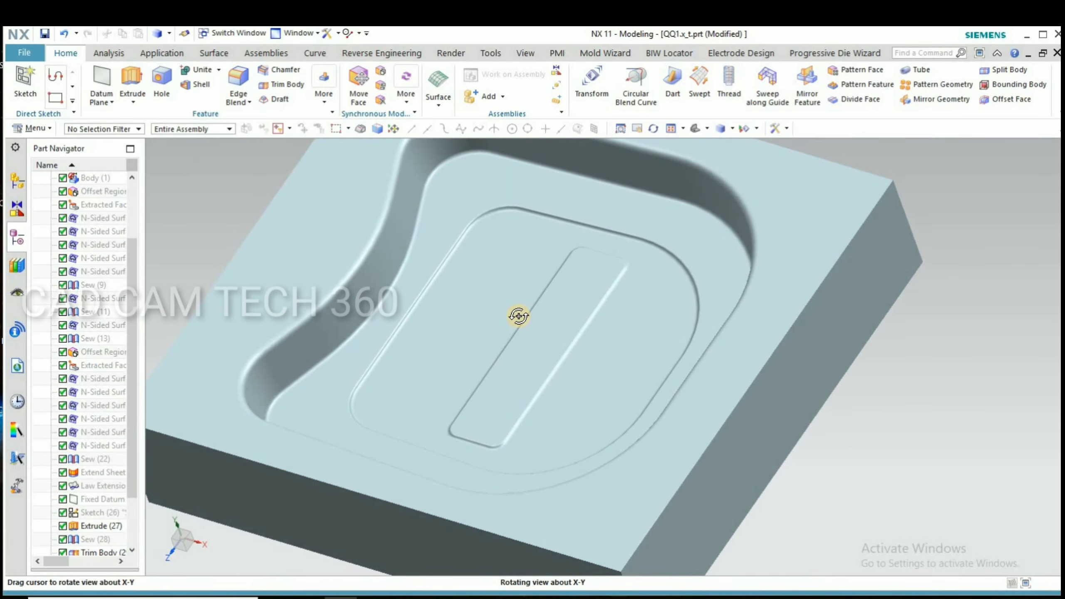
Change the cavity block's display colour to orange
middle_drag(521, 315, 551, 322)
scroll(551, 323, up, 2)
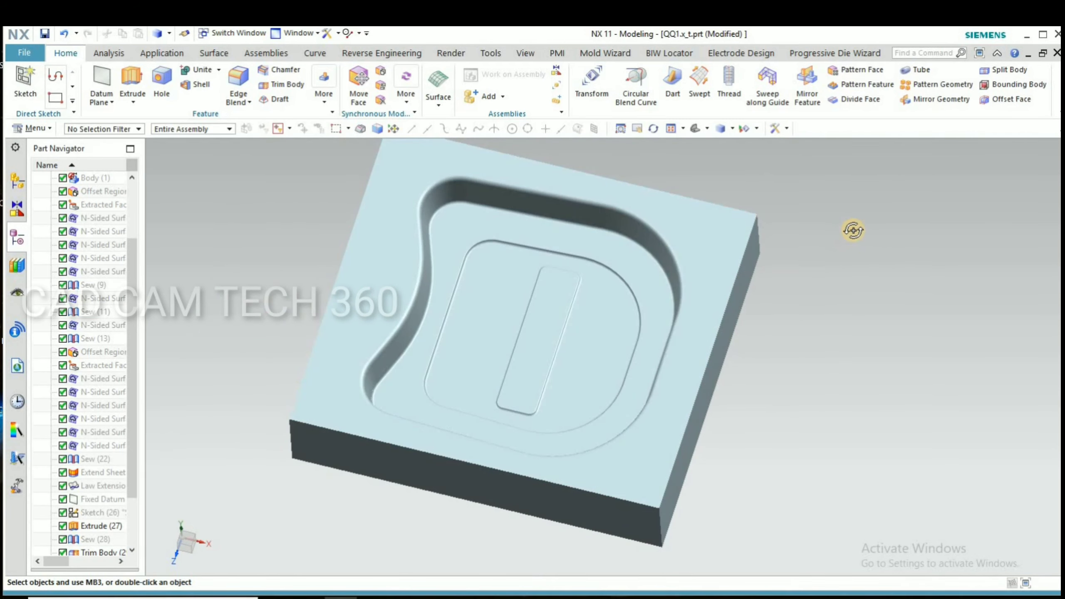
middle_drag(852, 230, 818, 249)
key(ctrl+j)
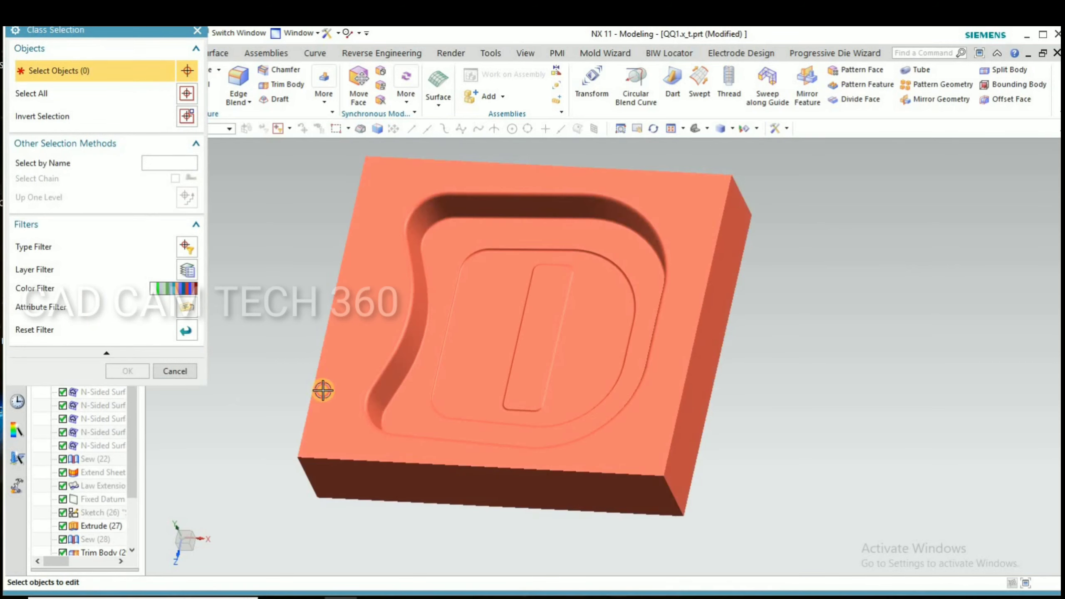
click(321, 388)
click(115, 369)
click(159, 108)
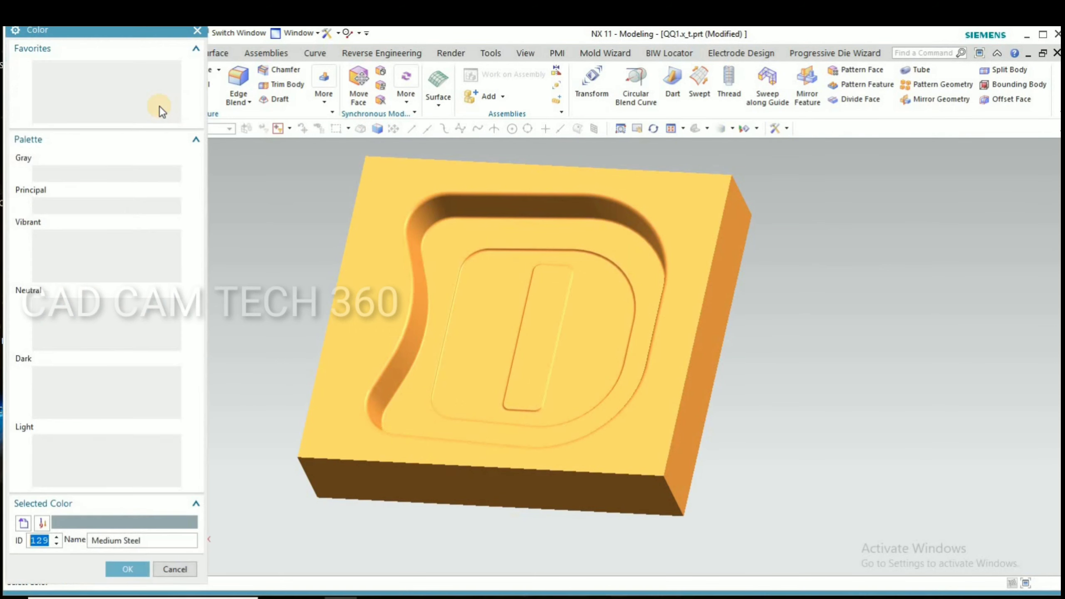
click(127, 569)
click(81, 405)
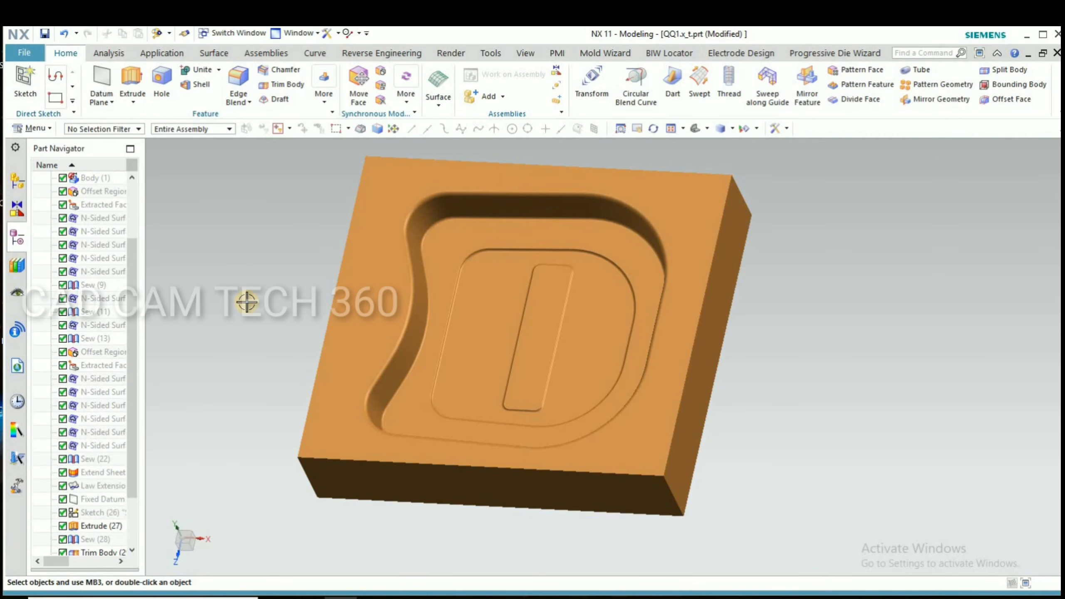
Show the hidden khaki punch body and the orange tray body together with the cavity block
key(ctrl+shift+k)
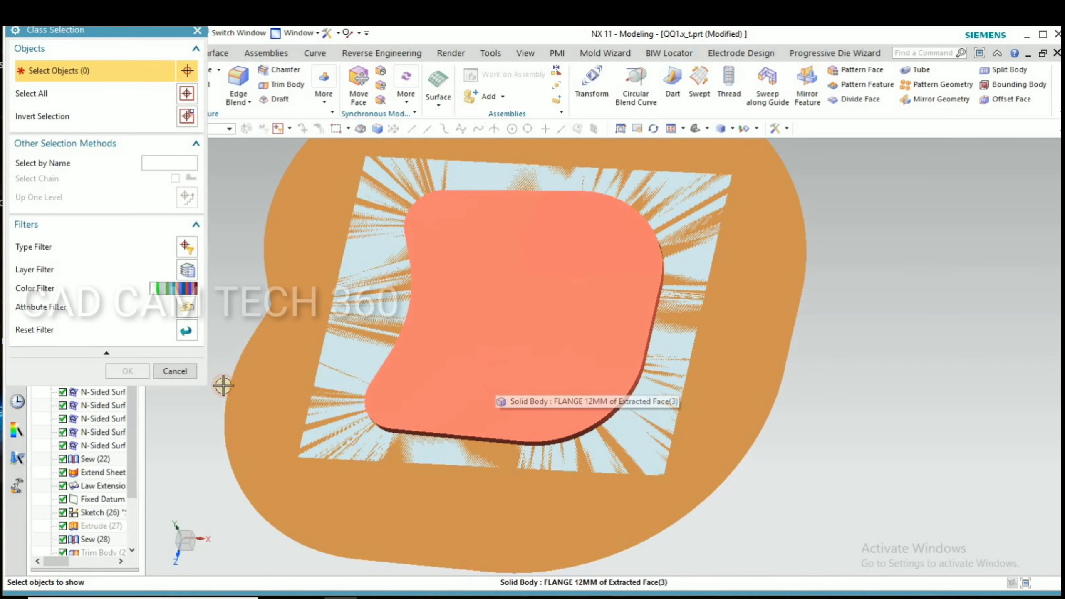
click(494, 377)
click(138, 372)
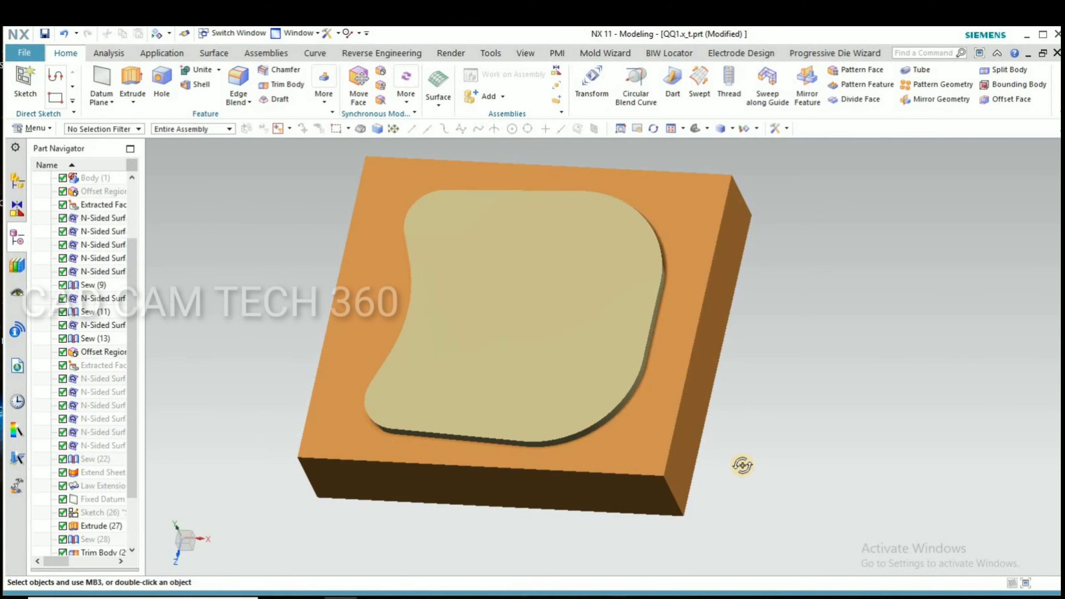
mouse_move(742, 464)
middle_down()
mouse_move(751, 428)
mouse_move(744, 469)
middle_up()
key(ctrl+shift+k)
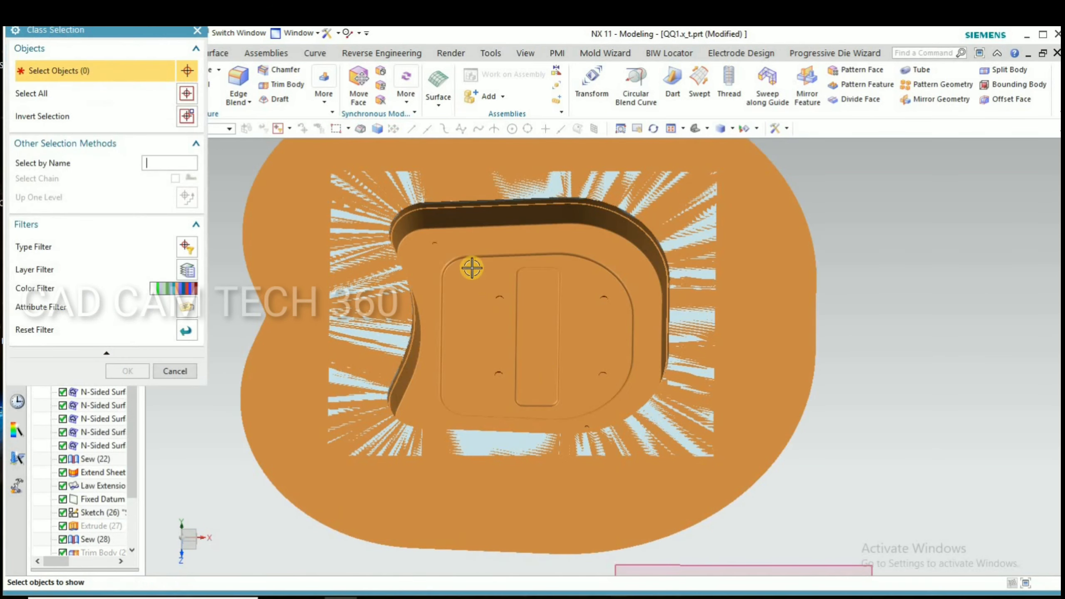
click(461, 245)
click(118, 371)
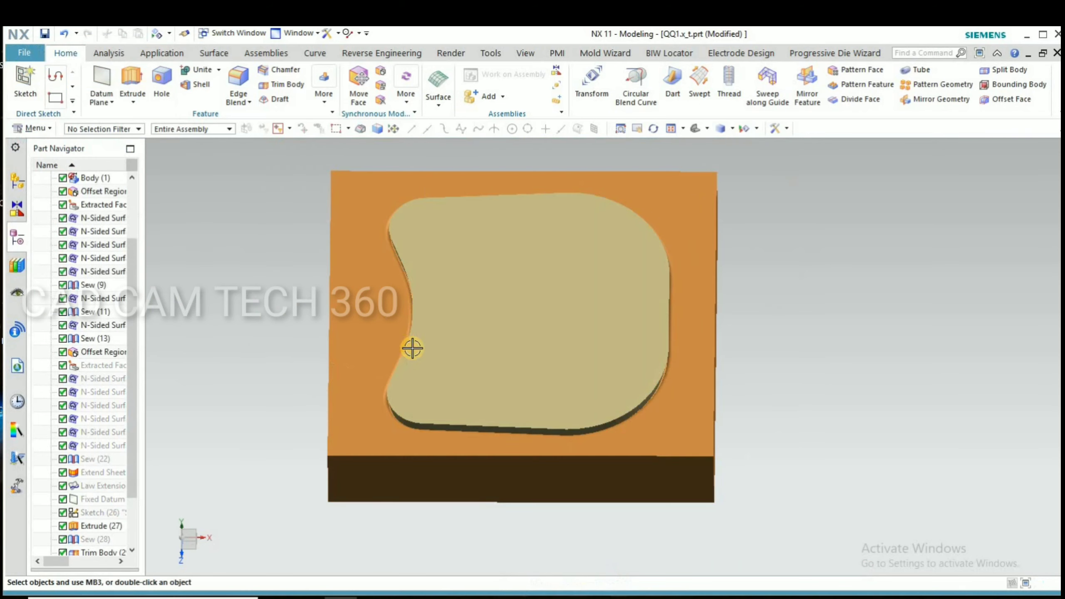
middle_drag(411, 347, 411, 359)
key(F8)
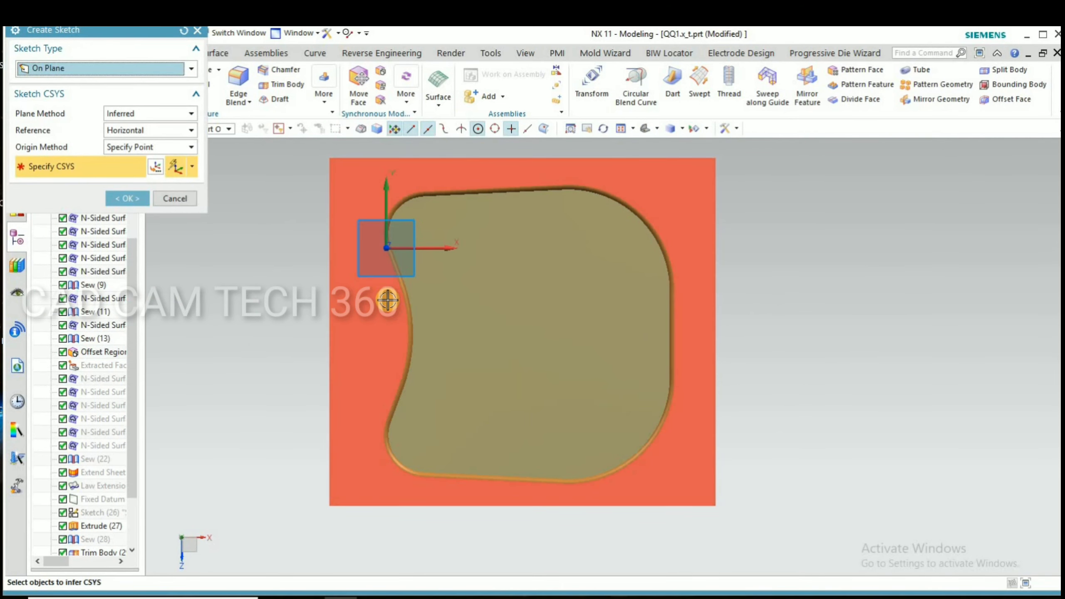
middle_drag(377, 244, 402, 340)
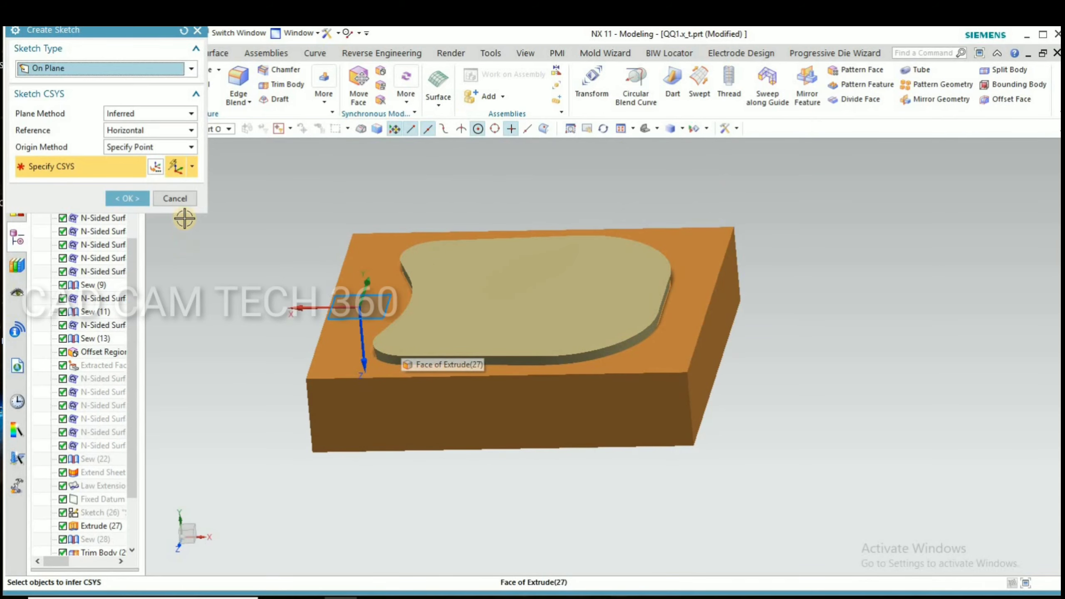
click(175, 198)
Create an inferred datum plane on the punch body's flat upper face with a 0 mm offset
click(108, 75)
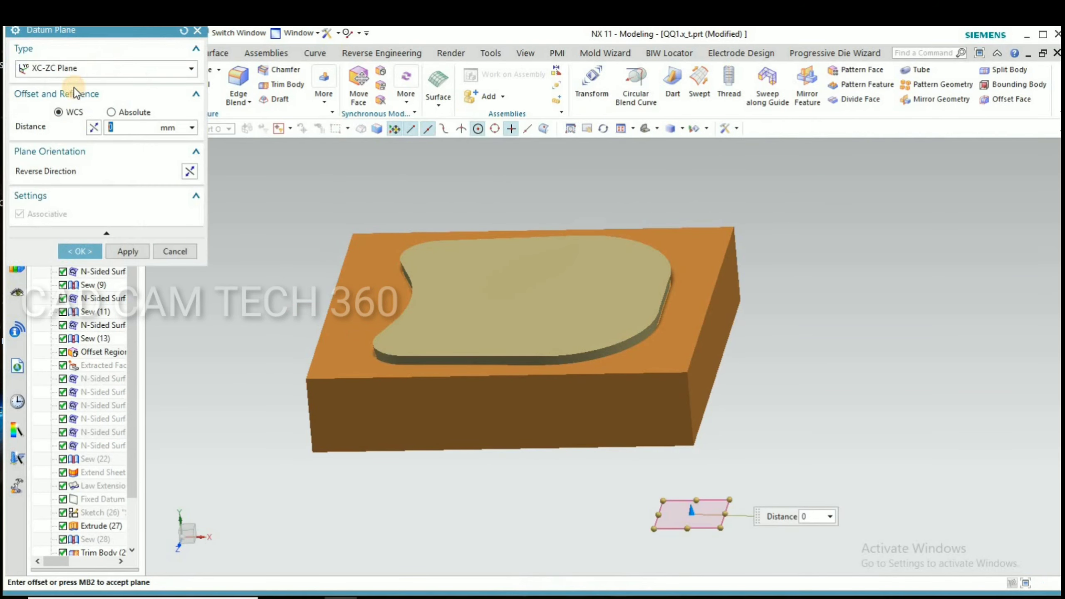
click(101, 68)
click(63, 78)
click(442, 297)
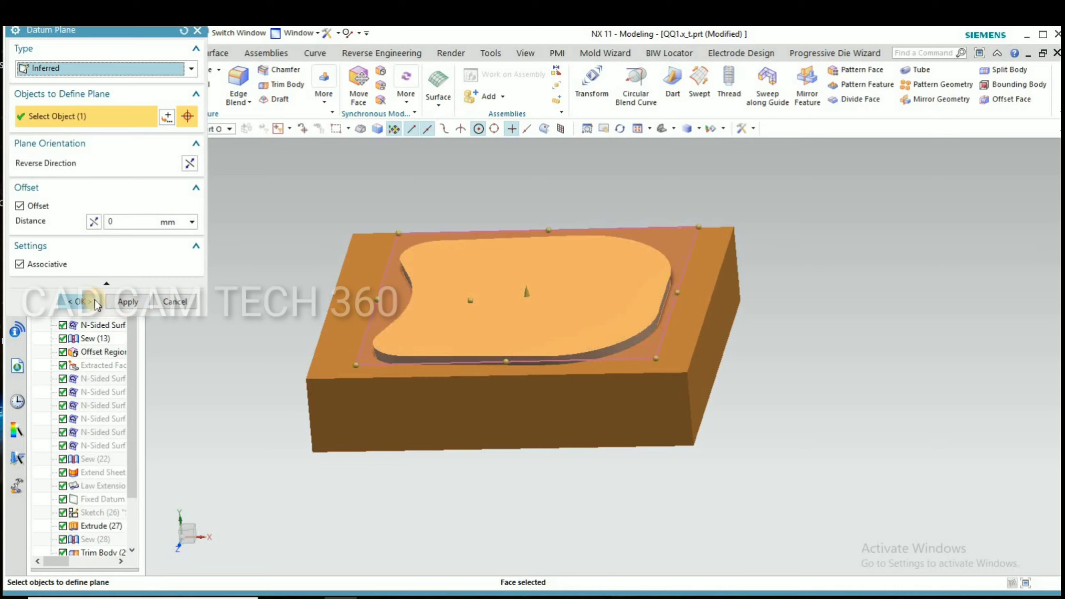
click(95, 300)
click(22, 82)
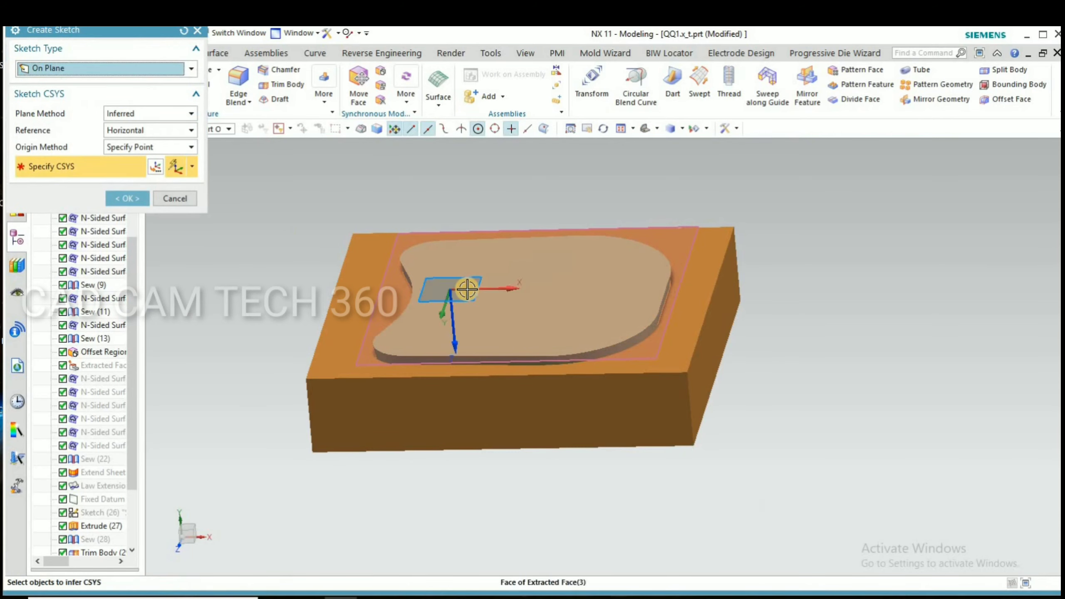
middle_drag(464, 319, 353, 262)
click(387, 286)
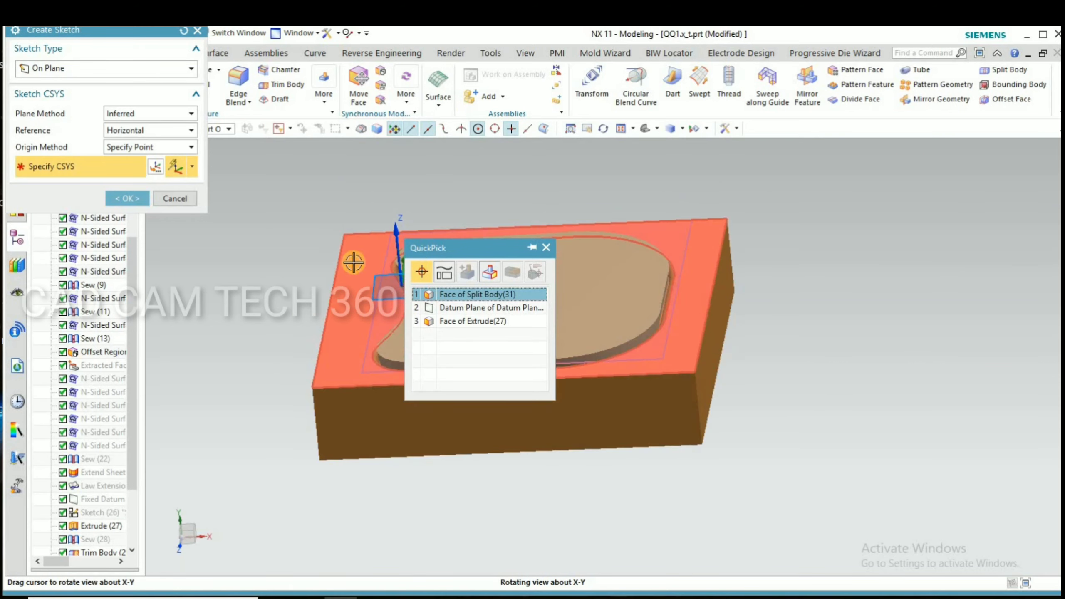
click(180, 200)
Sketch a rectangle about 430 by 405 mm around the punch outline on the new datum plane and finish the sketch
click(35, 74)
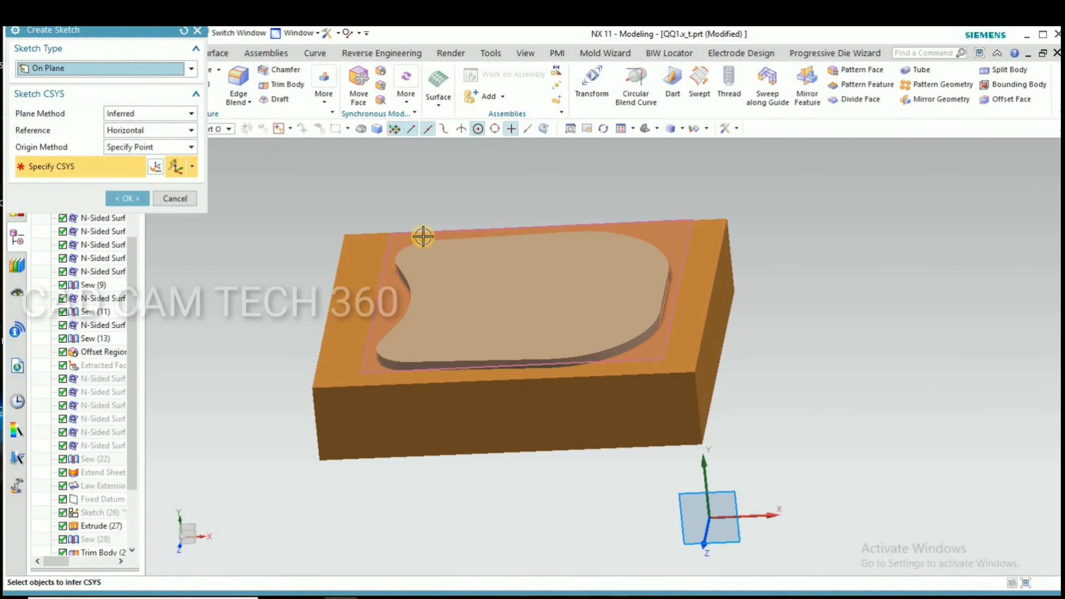
middle_drag(434, 340, 374, 295)
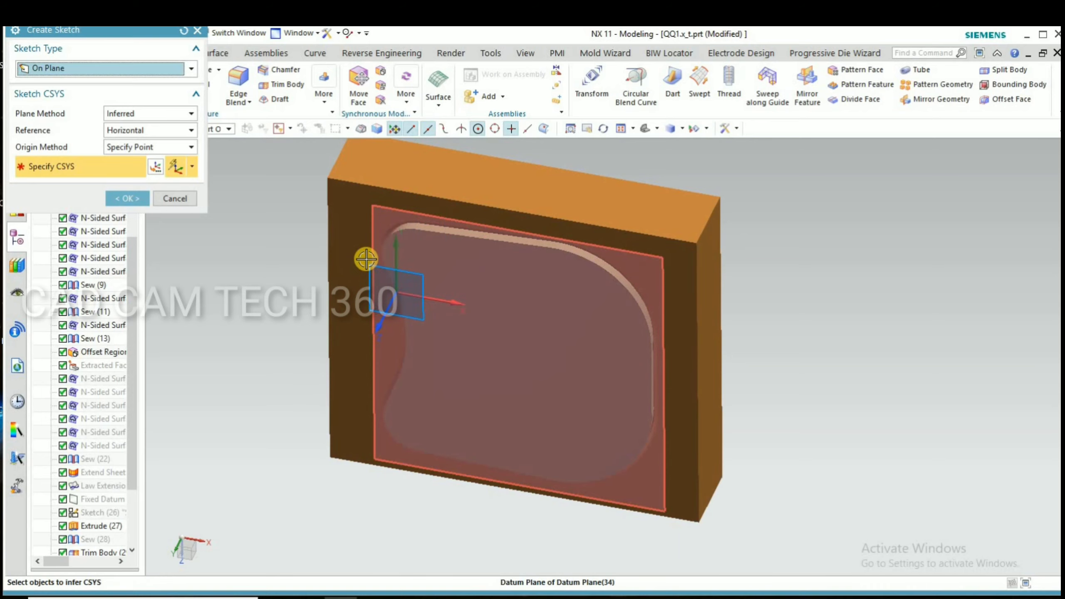
click(364, 256)
click(117, 197)
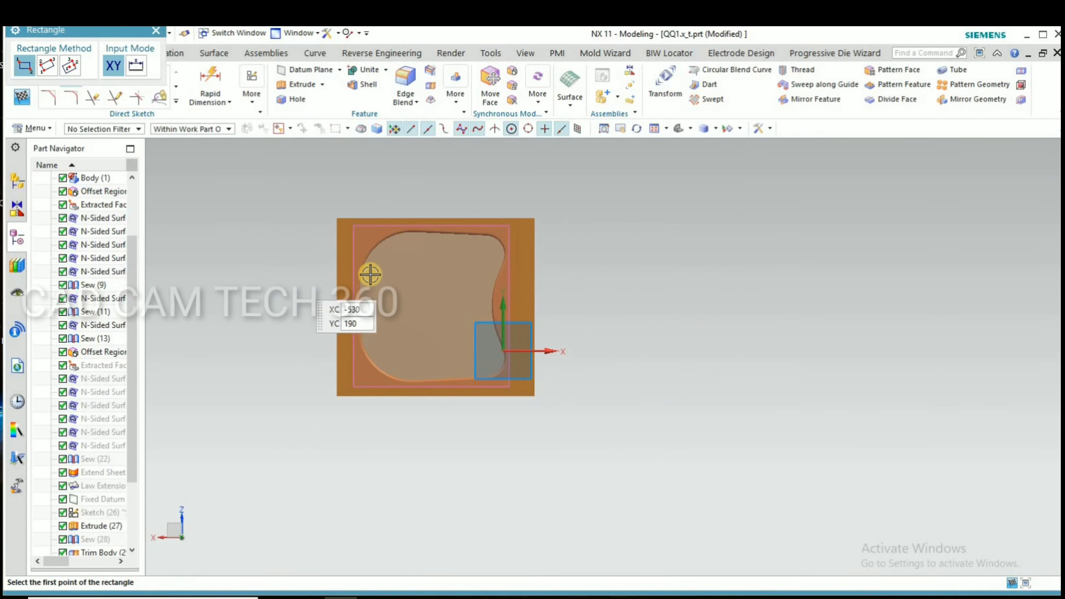
scroll(368, 273, up, 3)
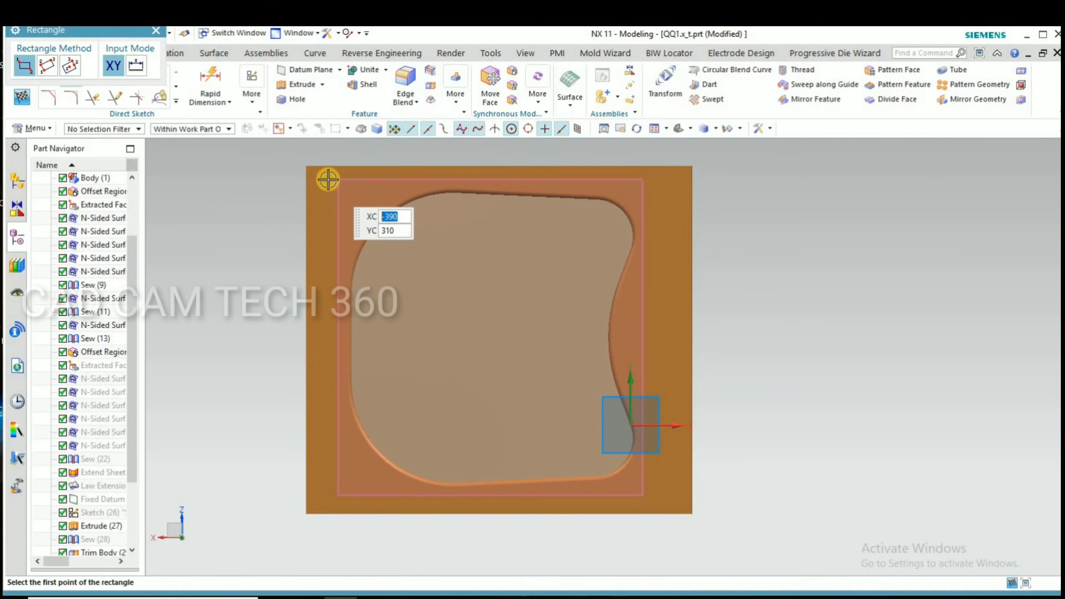
click(314, 171)
scroll(314, 171, down, 3)
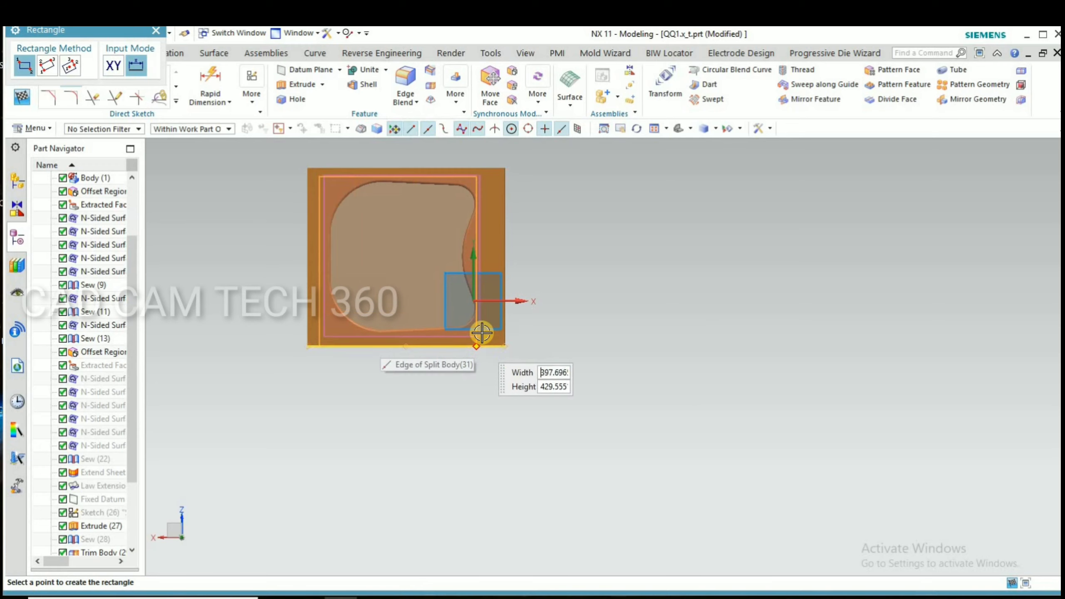
scroll(478, 327, up, 3)
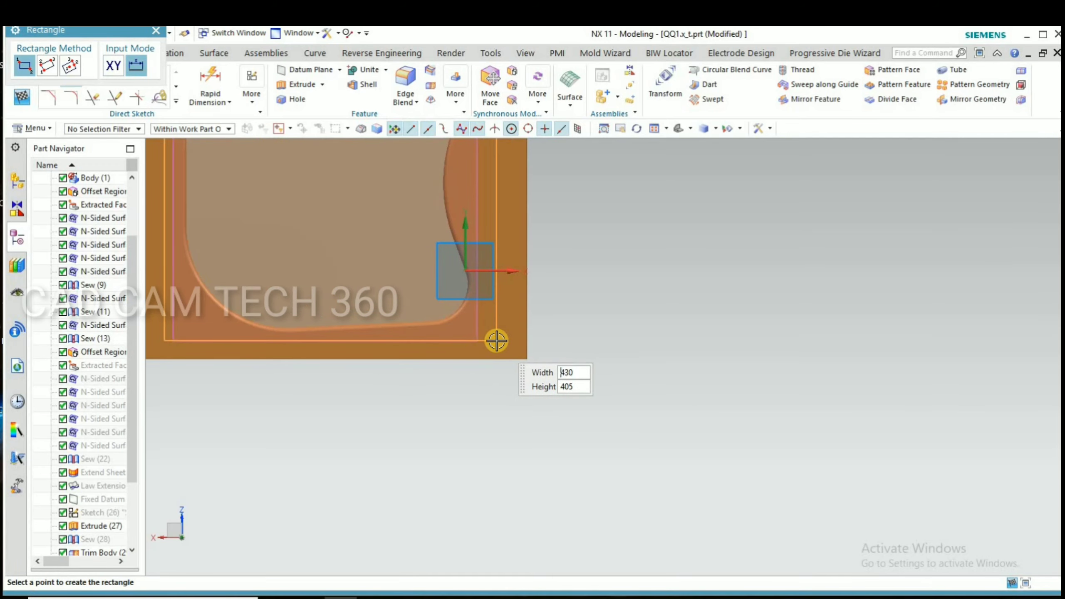
click(468, 368)
key(Escape)
key(ctrl+q)
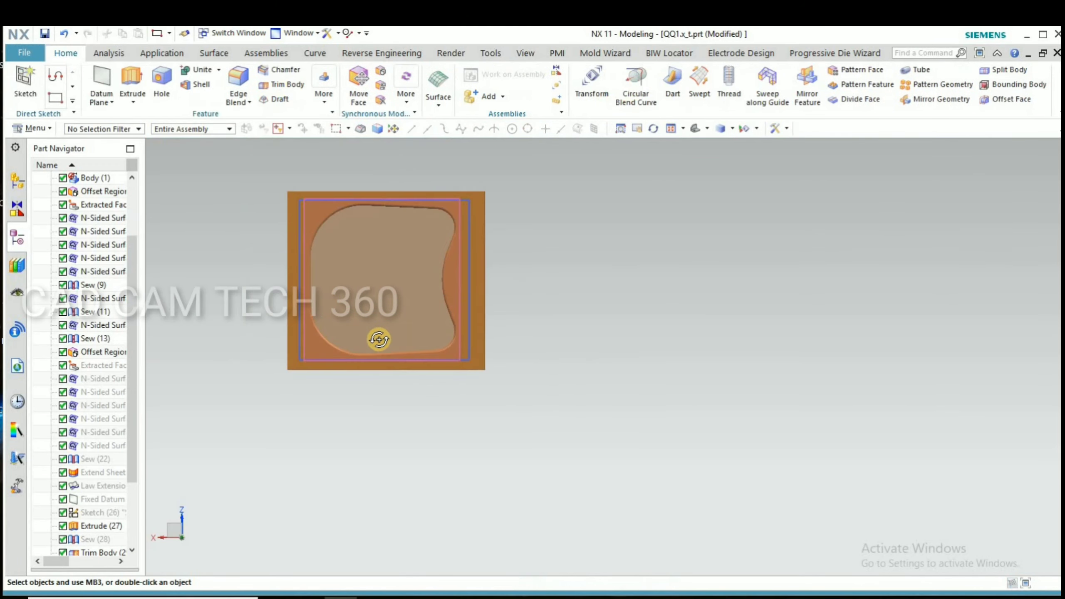
Hide the datum plane and extrude the sketched rectangle 30 mm upward as a separate solid plate
click(283, 281)
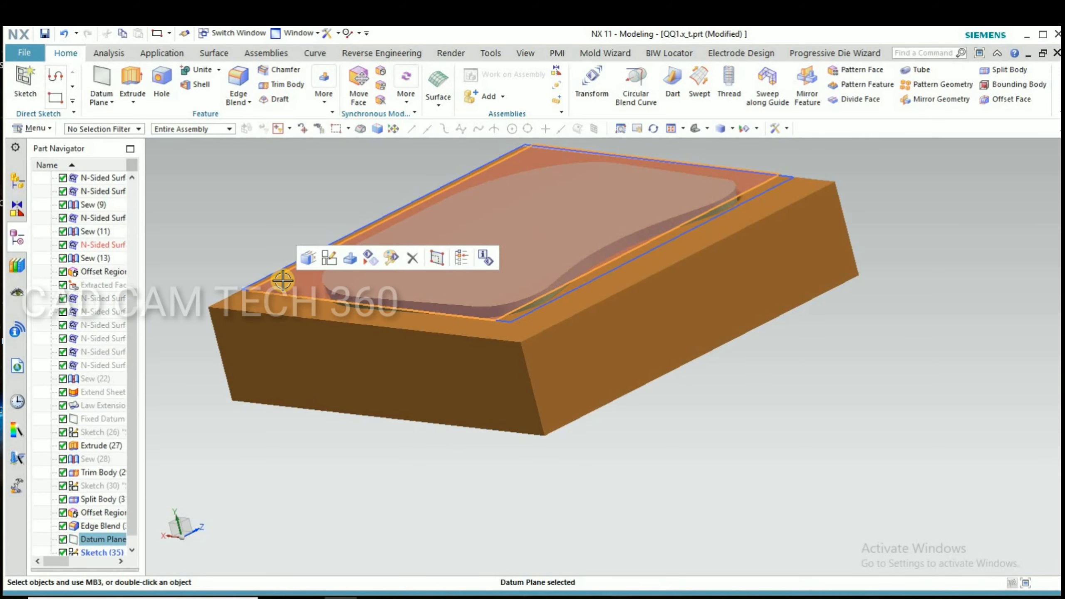
key(ctrl+b)
key(x)
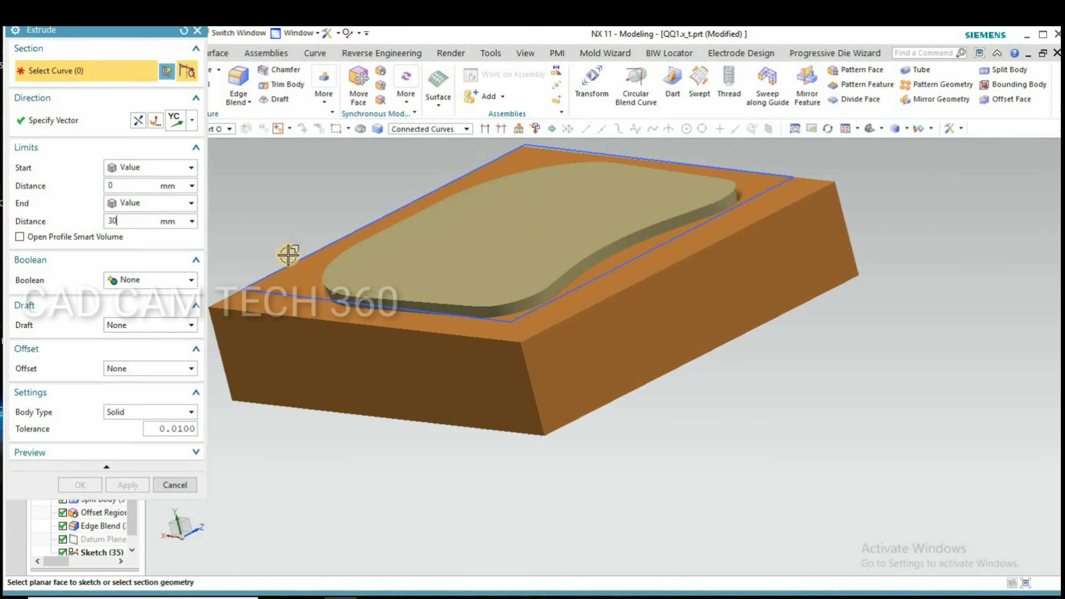
click(283, 294)
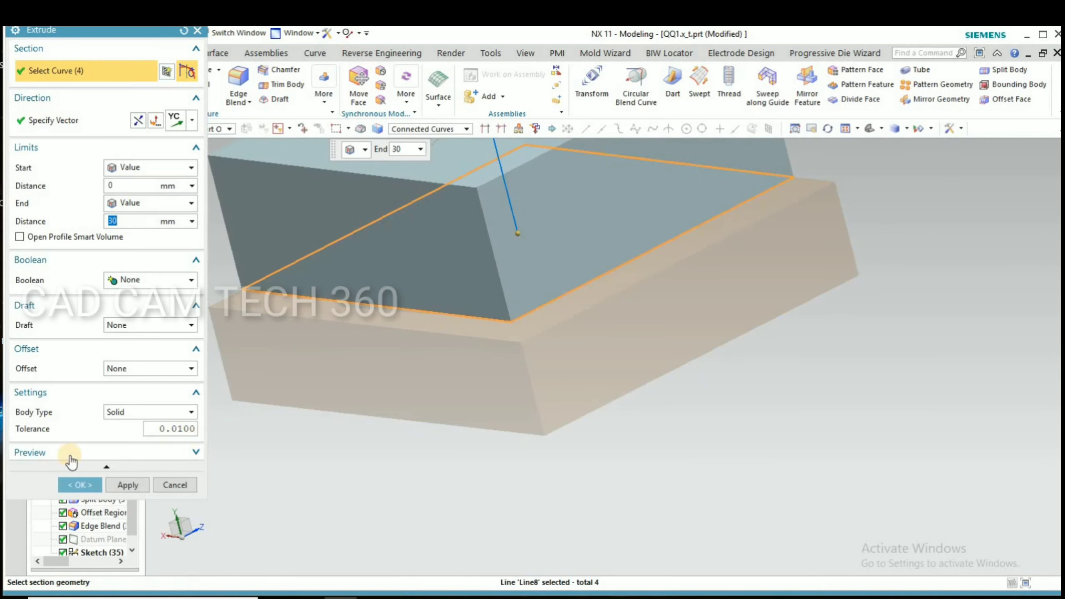
click(73, 485)
Try to unite the punch body with the extruded rectangular plate
mouse_move(368, 416)
middle_down()
mouse_move(387, 354)
mouse_move(341, 381)
mouse_move(356, 403)
mouse_move(371, 397)
middle_up()
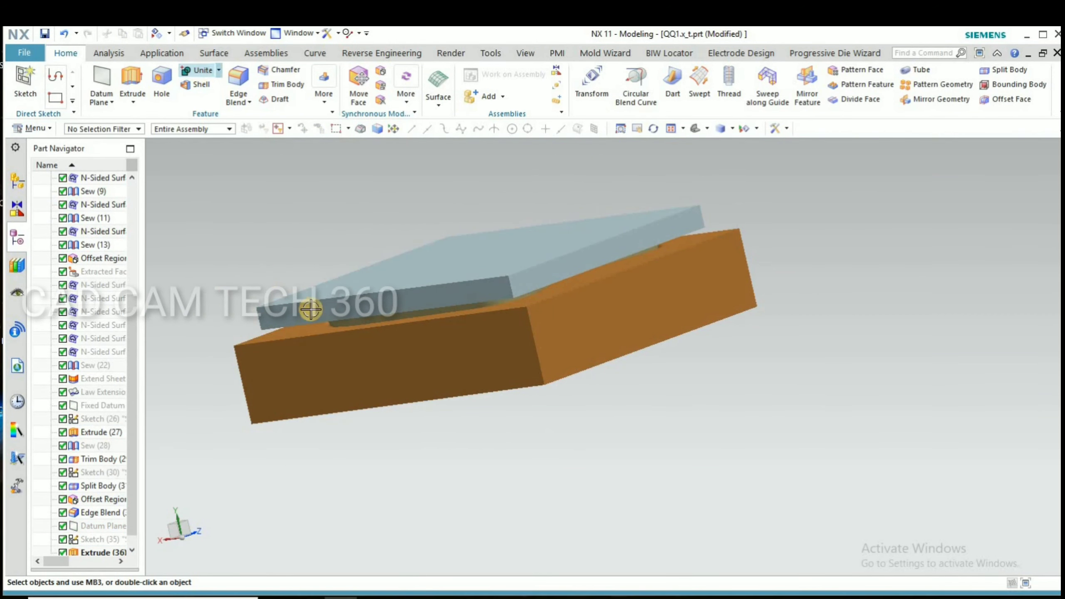
scroll(348, 336, up, 5)
click(366, 299)
click(326, 261)
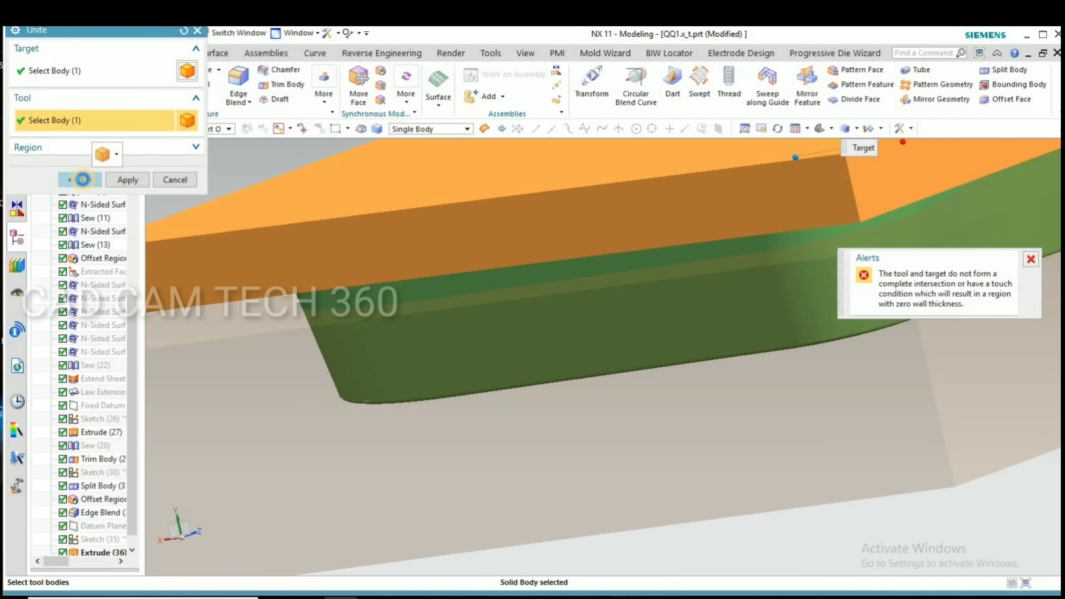
click(83, 180)
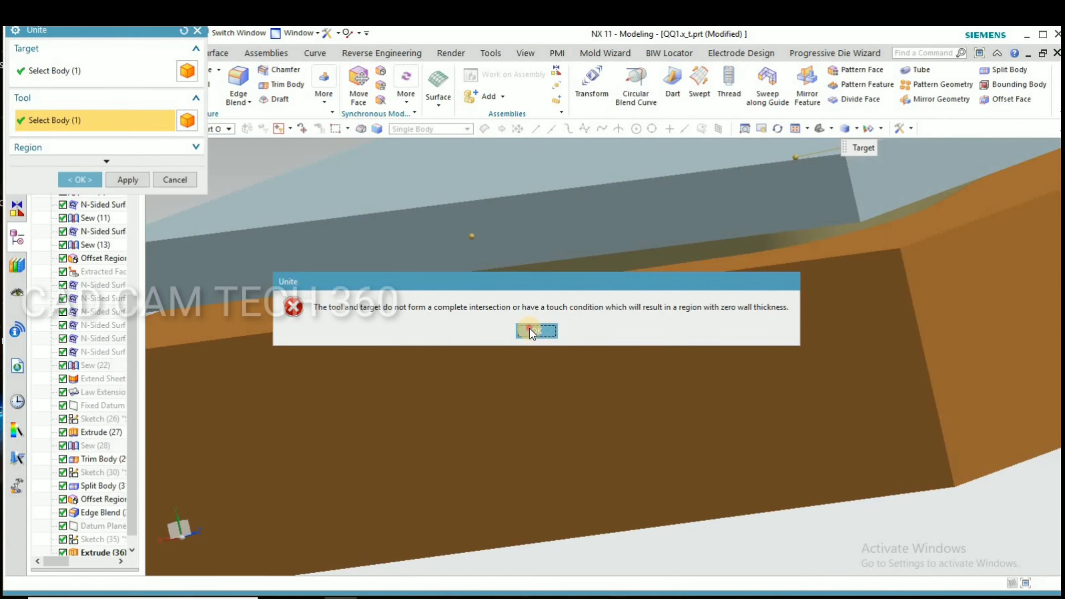
click(530, 331)
scroll(449, 302, down, 5)
click(172, 180)
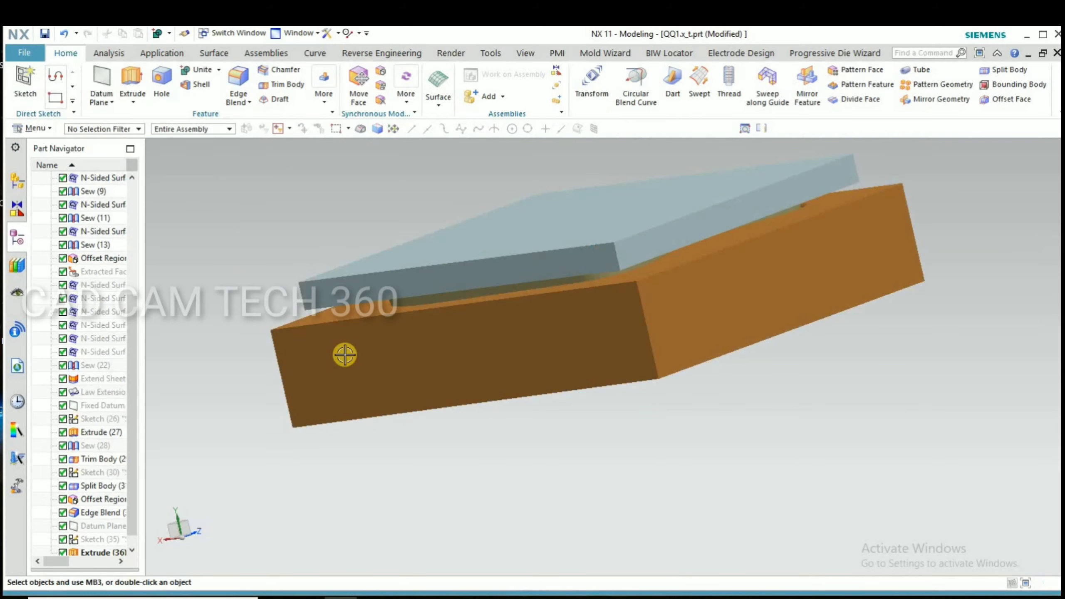
Hide the orange cavity block to expose the underside of the plate, punch and tray
click(284, 396)
key(ctrl+b)
middle_drag(369, 361, 335, 256)
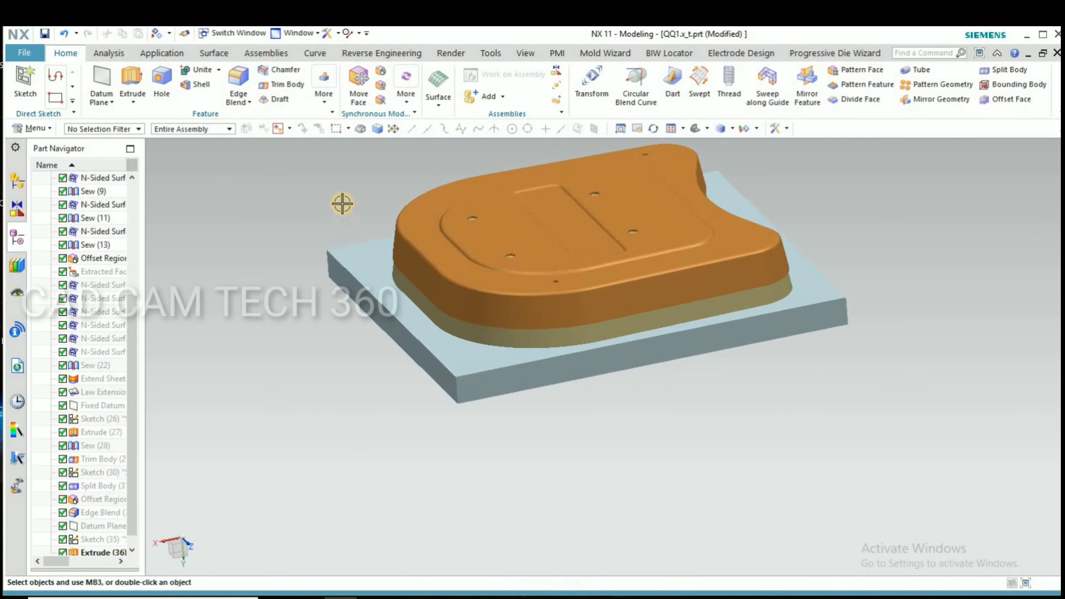
Apply an Offset Region to prepare the joint, and unite the khaki punch body with the rectangular plate
scroll(345, 204, up, 3)
click(381, 73)
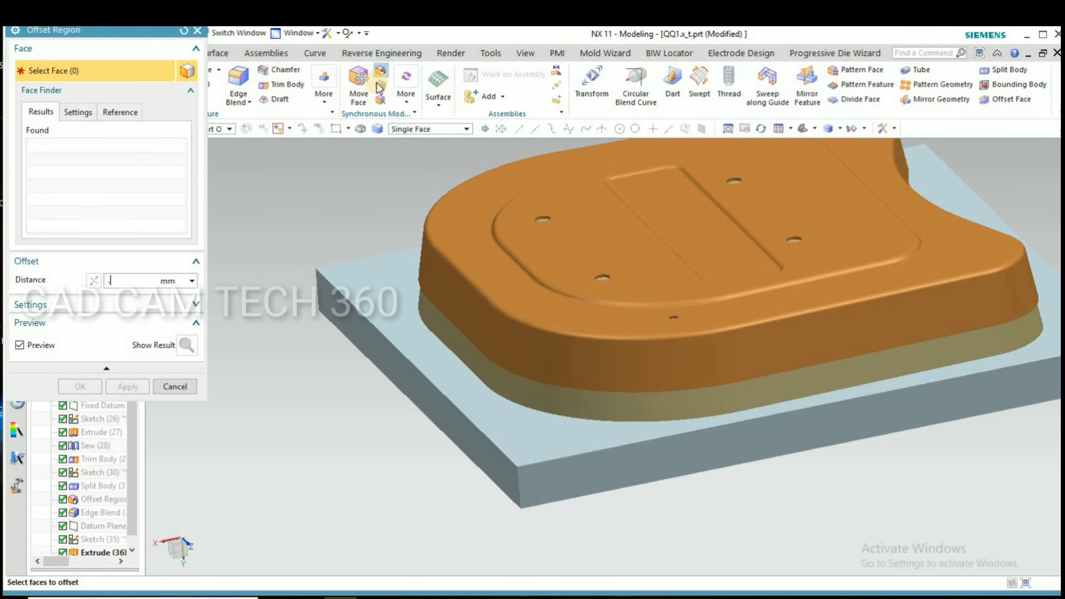
click(79, 386)
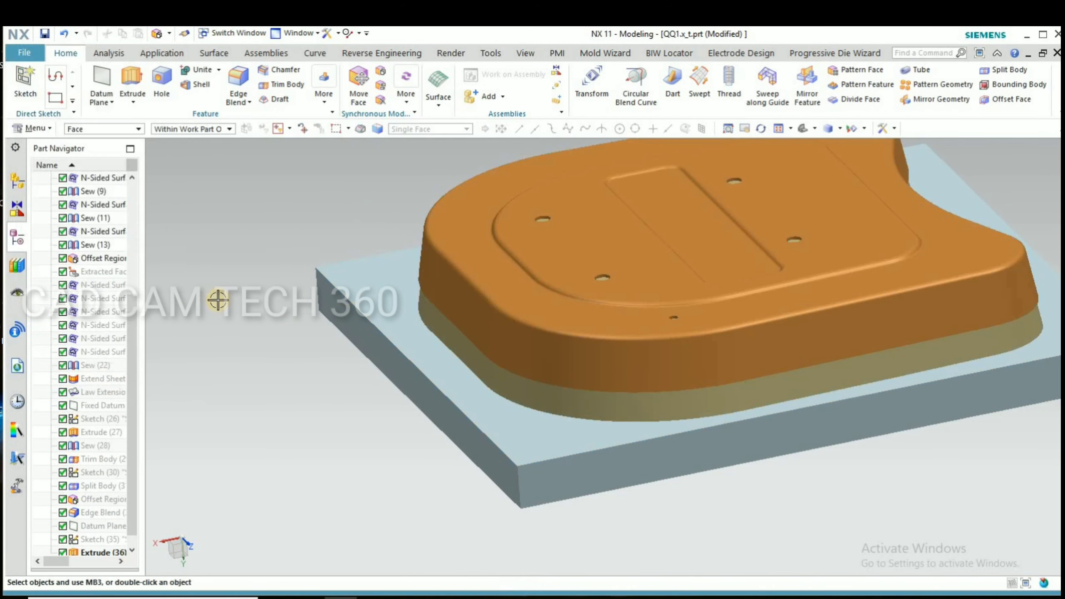
click(440, 333)
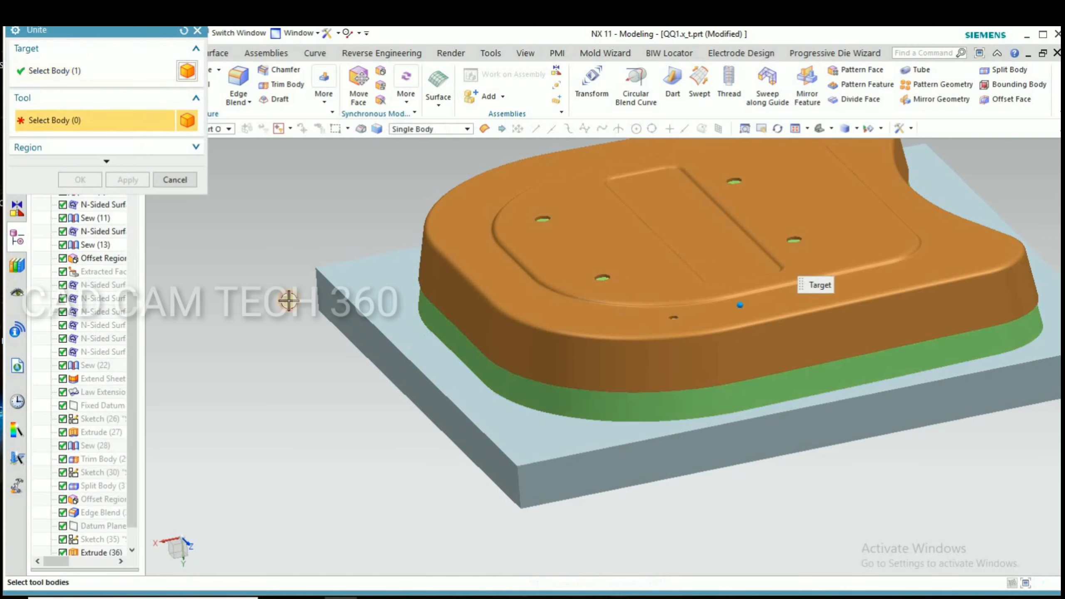
click(356, 306)
middle_click(289, 340)
middle_drag(290, 341, 275, 360)
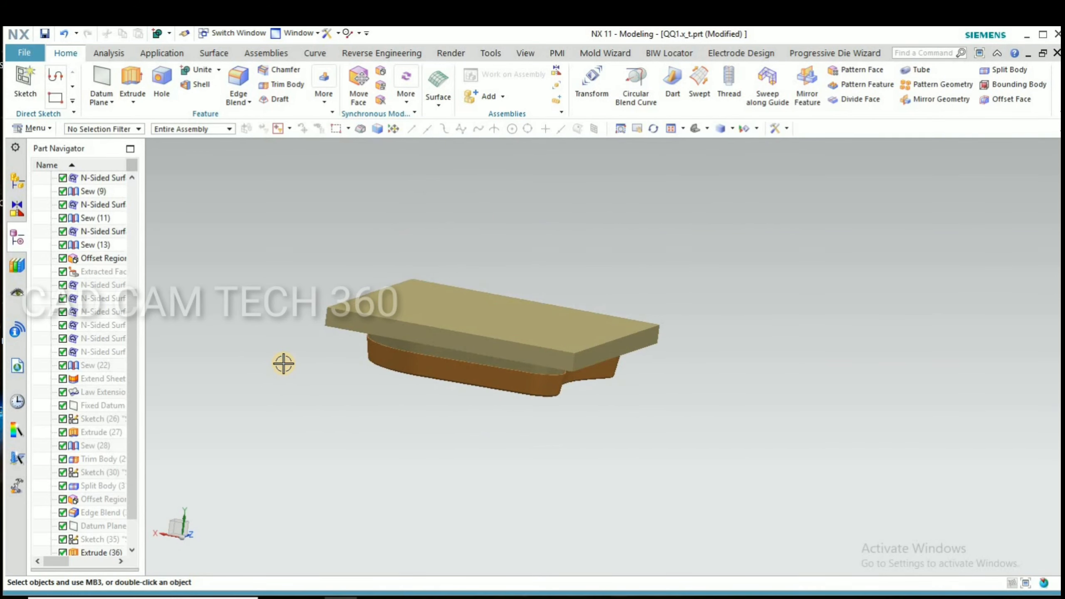
Show the orange cavity block again beneath the united punch and plate
key(ctrl+shift+k)
click(373, 402)
click(127, 371)
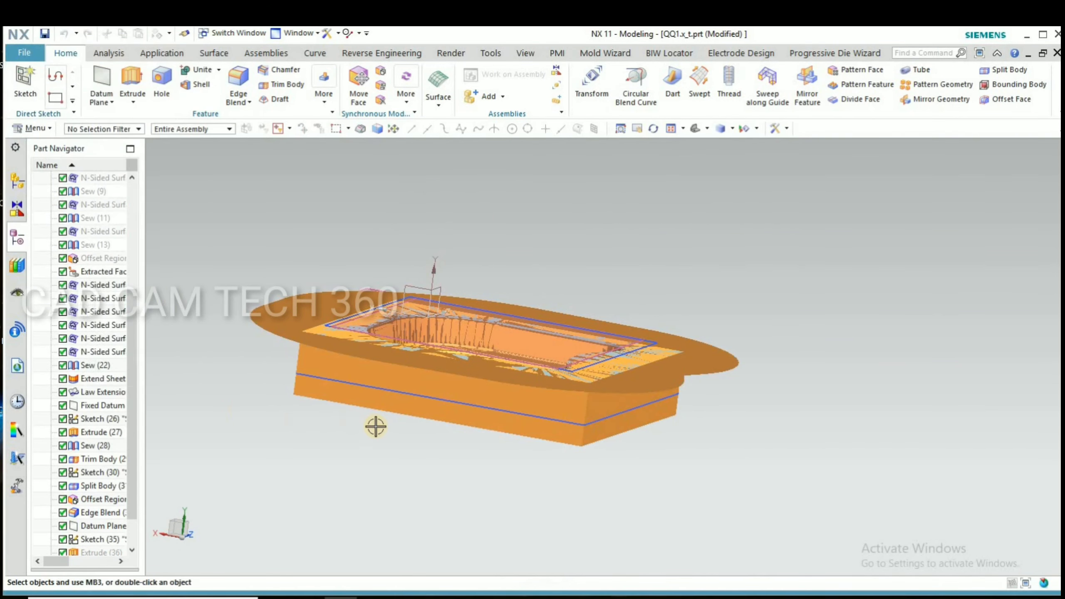
key(ctrl+shift+b)
middle_drag(397, 452, 392, 473)
right_drag(730, 174, 741, 158)
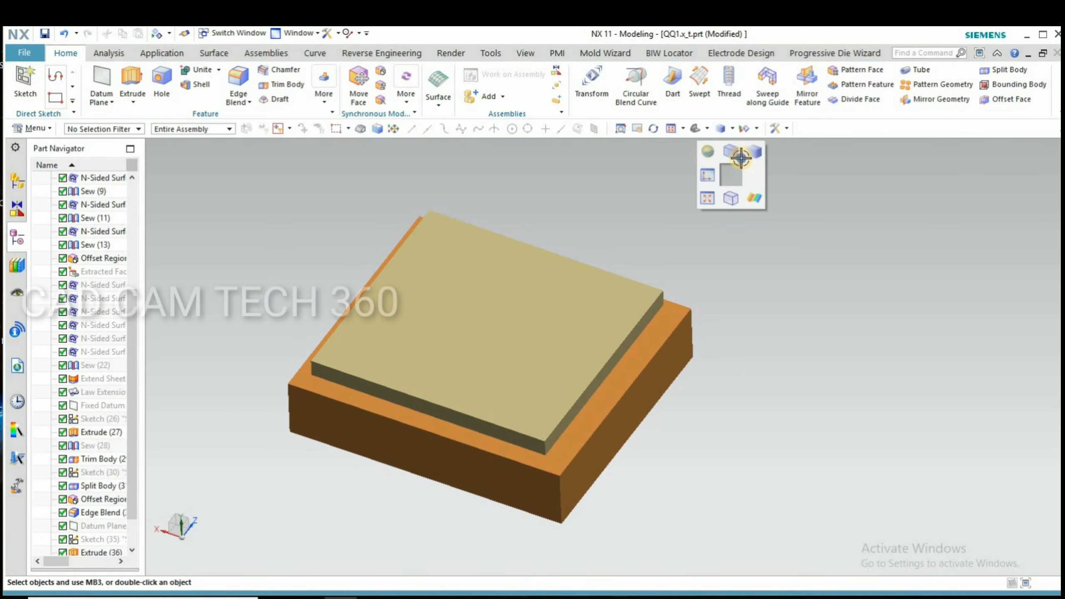
Display the bodies shaded with edges and examine the fit between the punch plate and the orange cavity block from the side
click(741, 157)
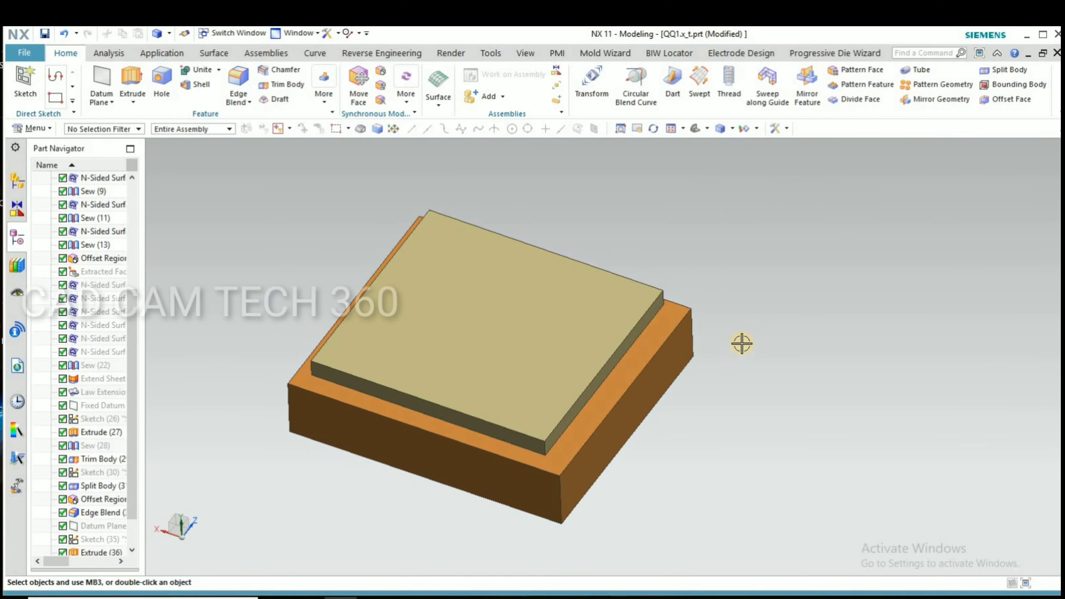
scroll(741, 343, down, 3)
middle_drag(739, 321, 362, 405)
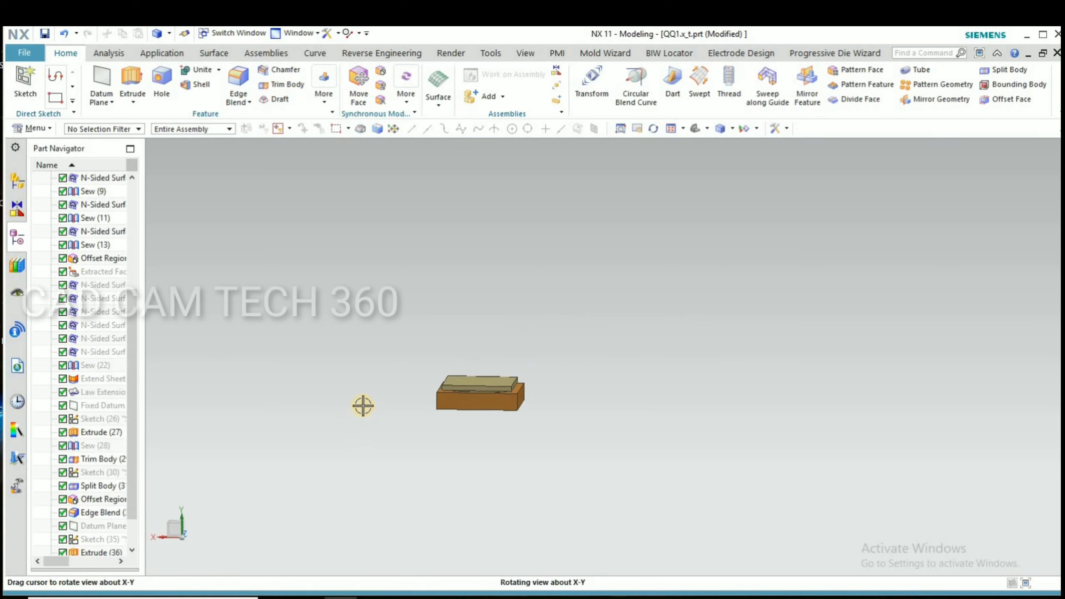
key(F8)
scroll(417, 414, up, 6)
scroll(348, 359, down, 1)
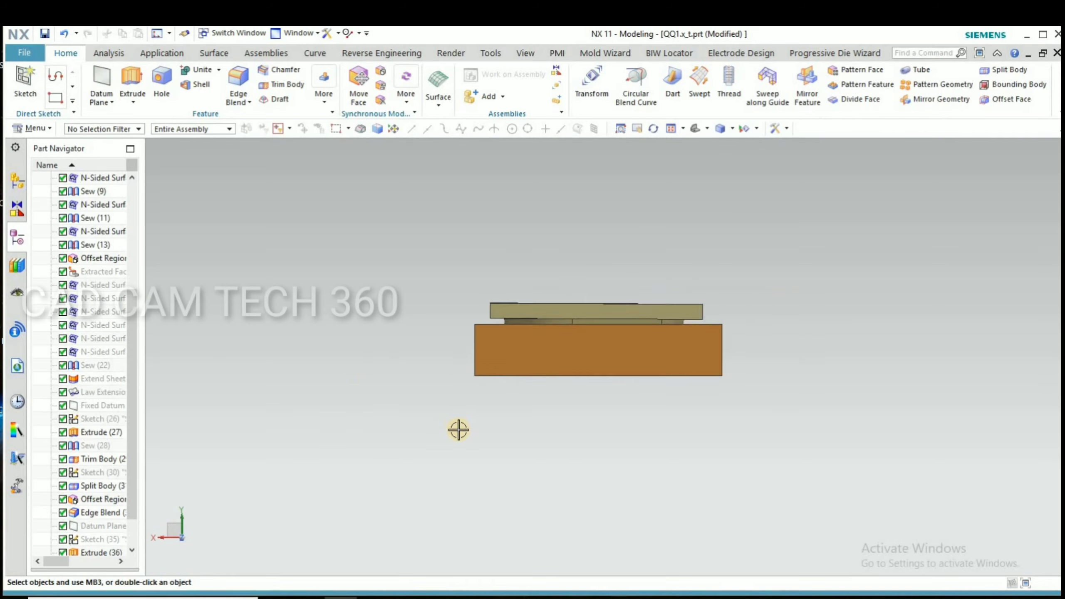
scroll(458, 429, down, 1)
middle_drag(494, 420, 472, 438)
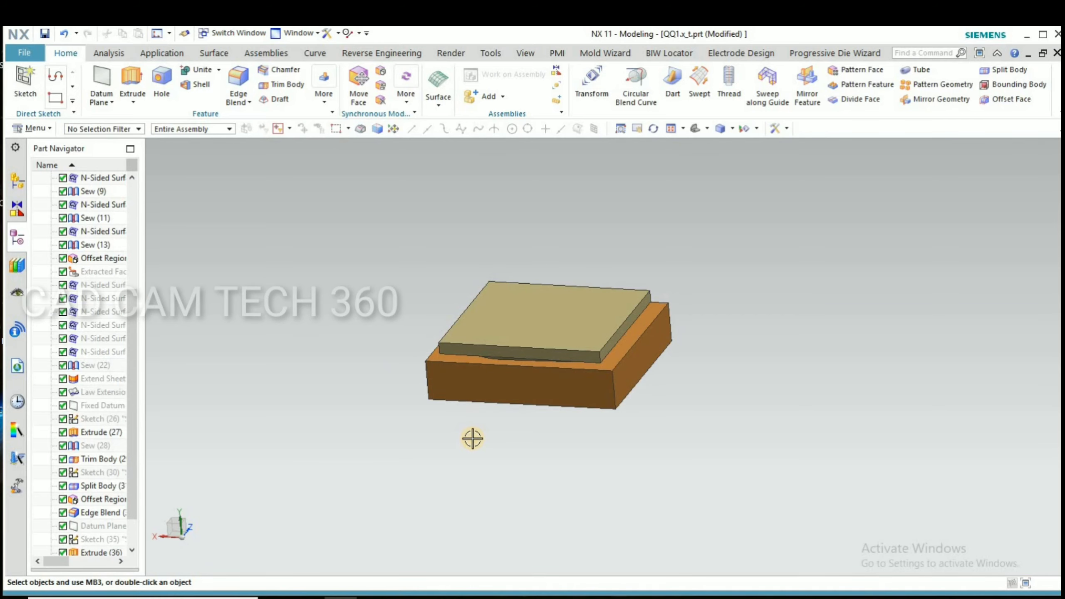
Start a Move Object operation with the motion set to Delta XYZ
key(ctrl+t)
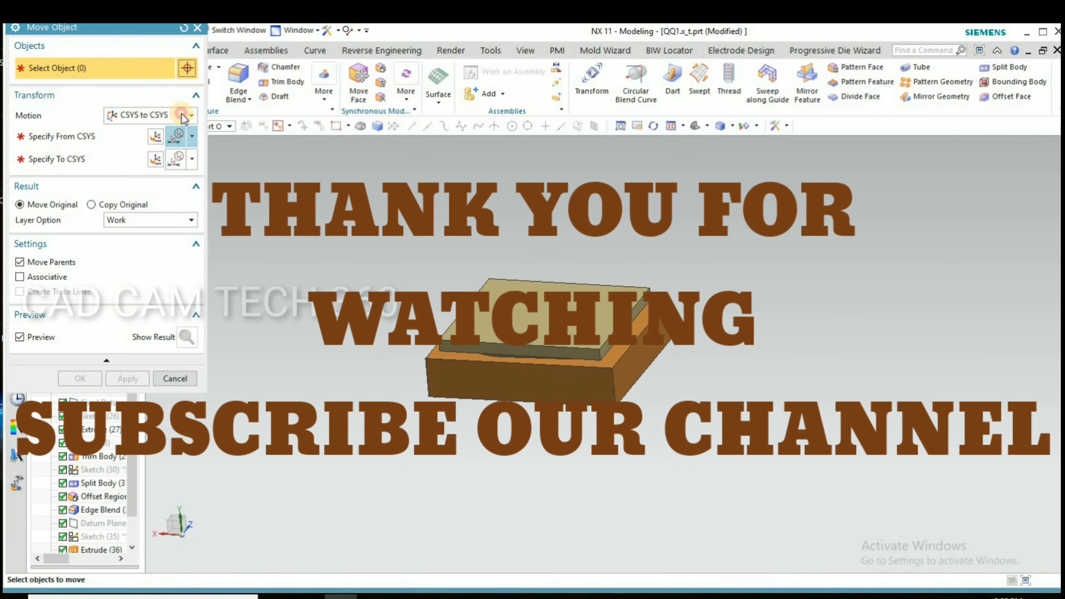
click(180, 114)
click(140, 251)
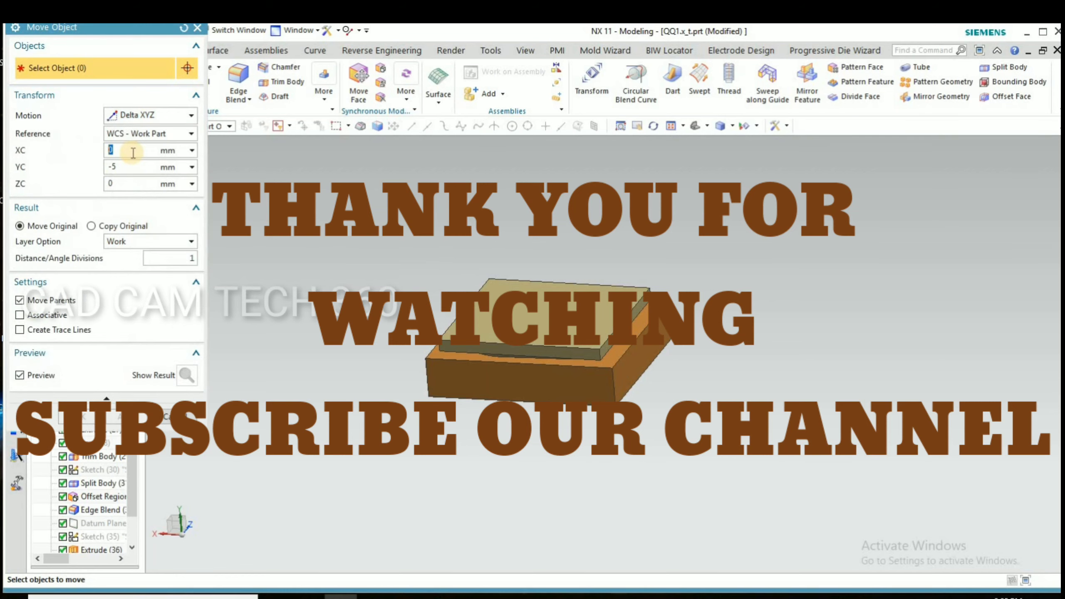